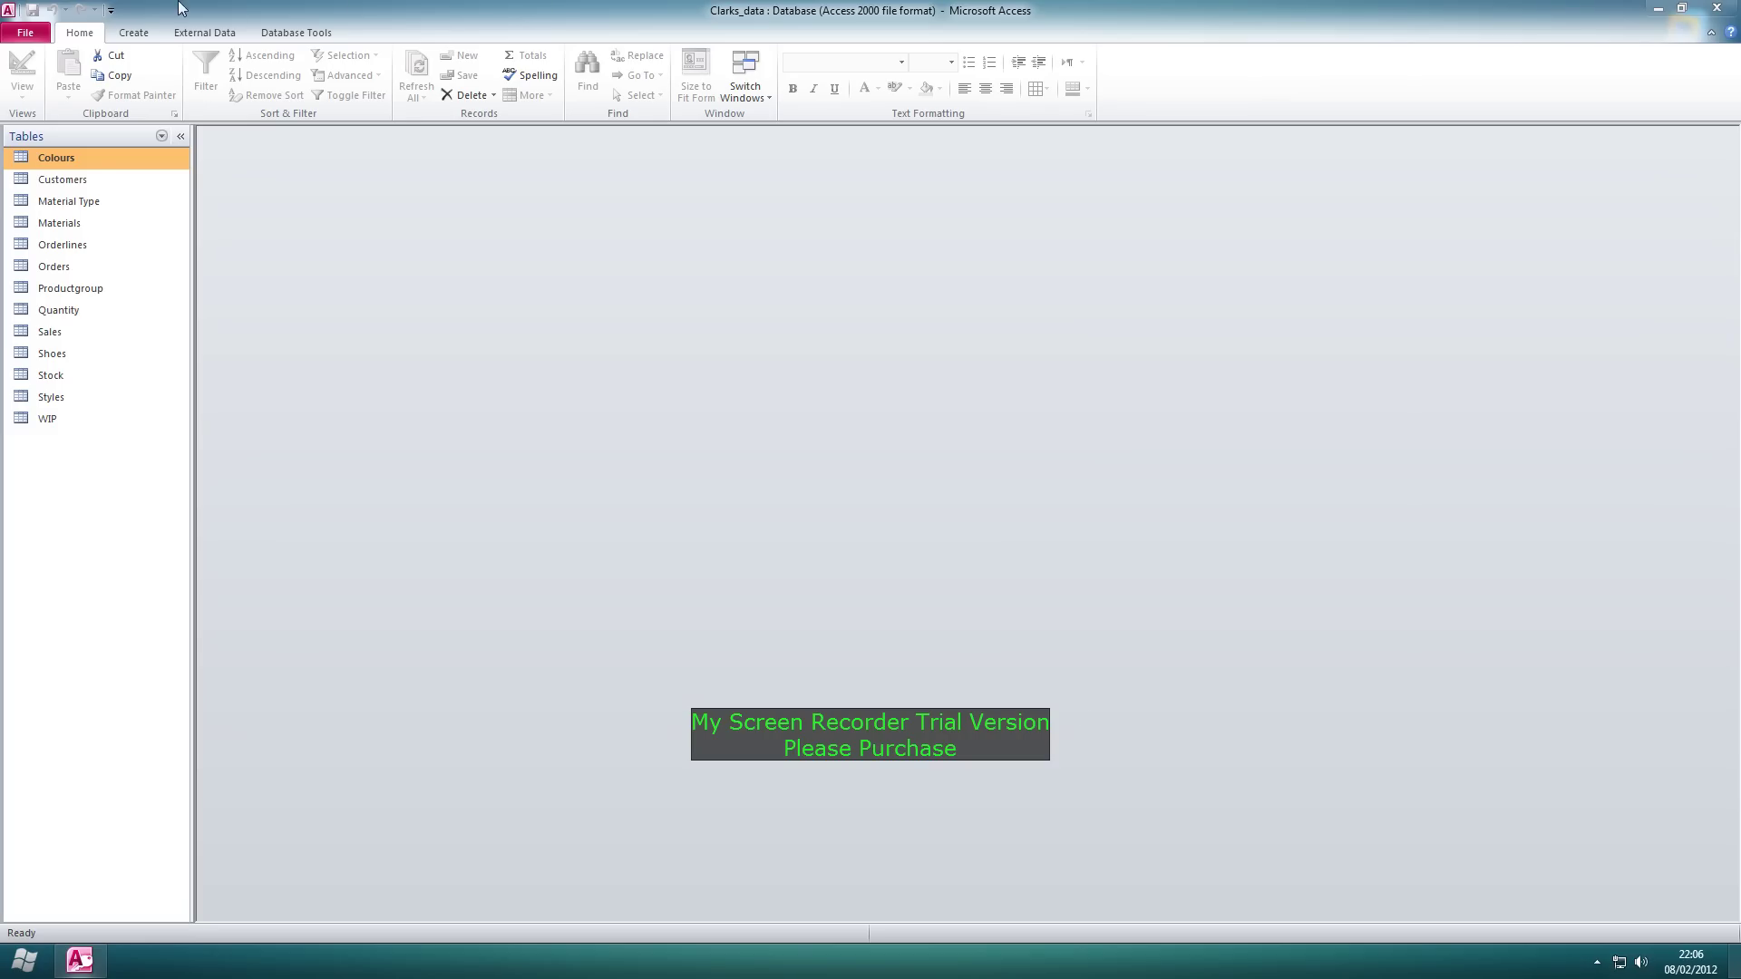
# - Show the Create commands for the Clarks_data database
pyautogui.click(136, 34)
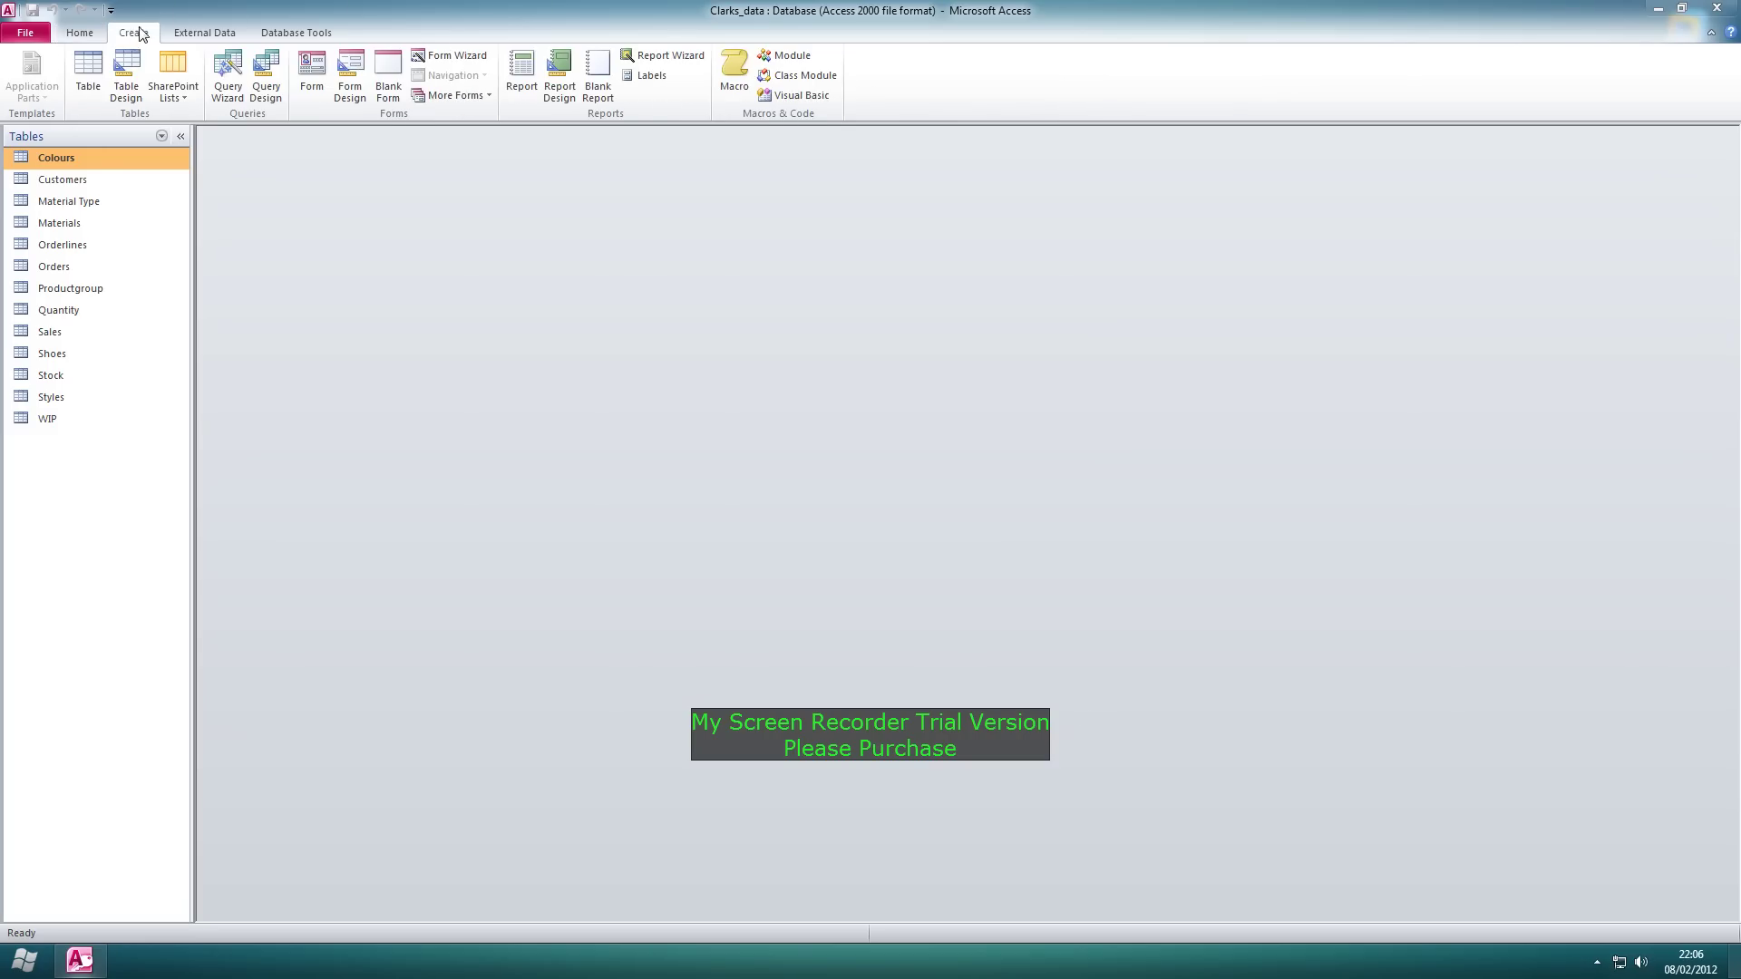
# - Start a new query design with the Shoes table added
pyautogui.click(268, 89)
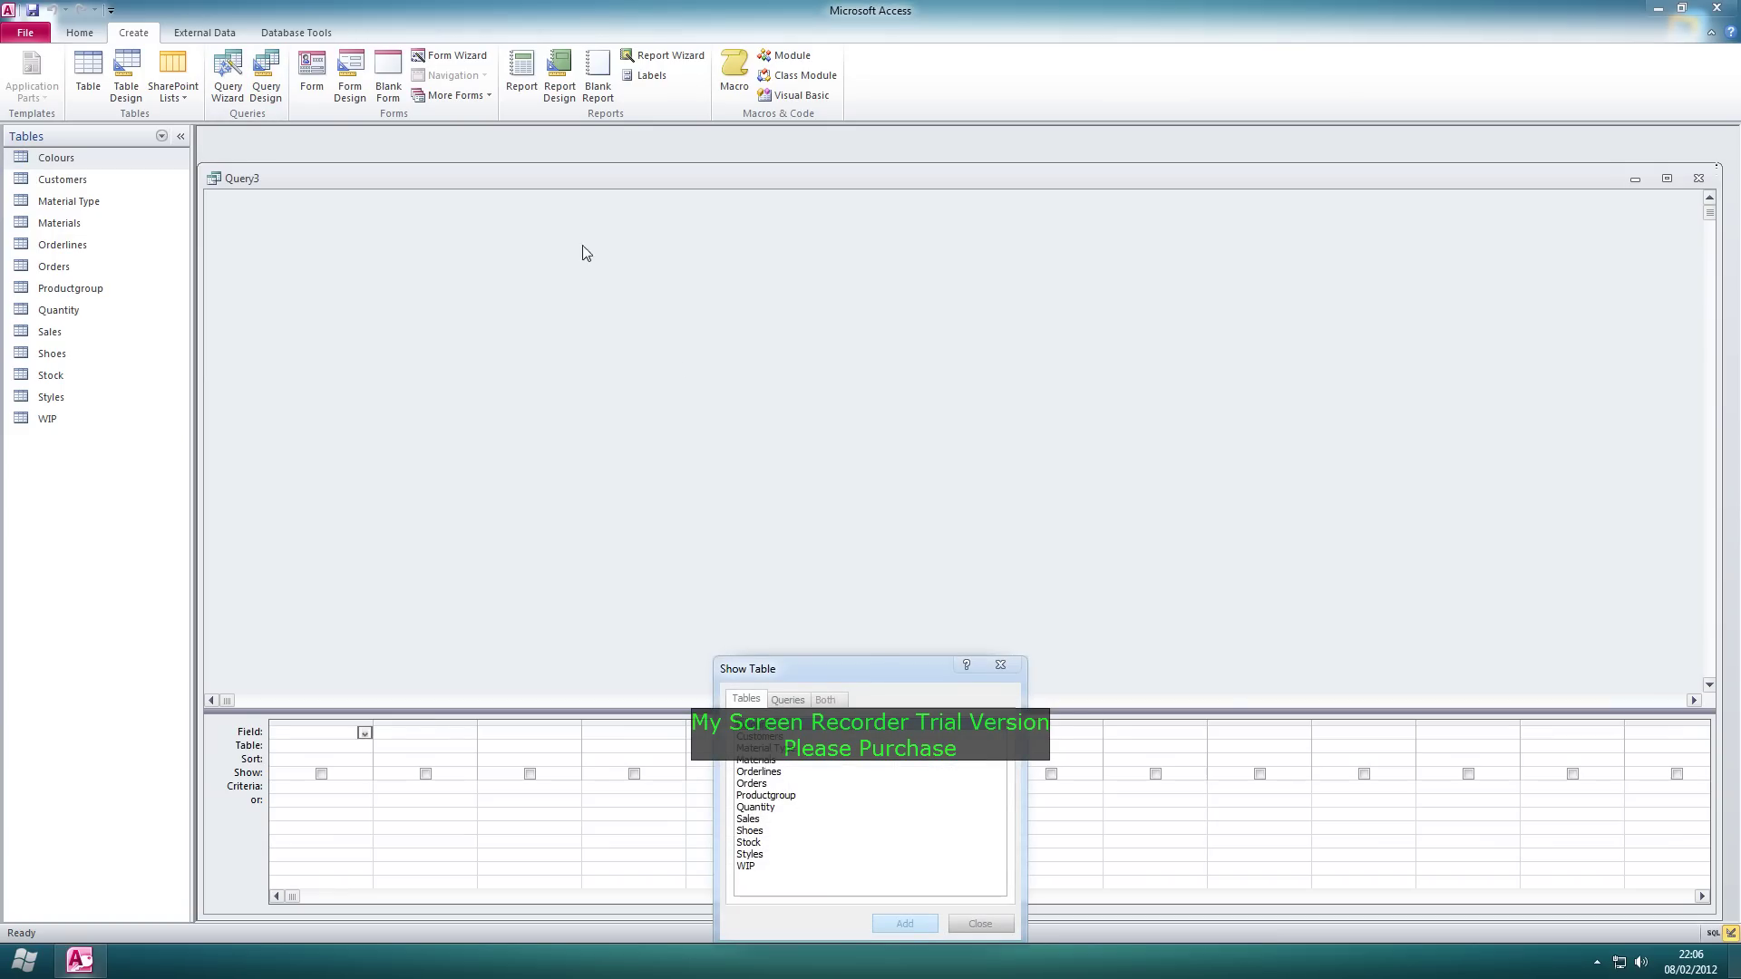
pyautogui.moveTo(865, 661); pyautogui.dragTo(903, 275)
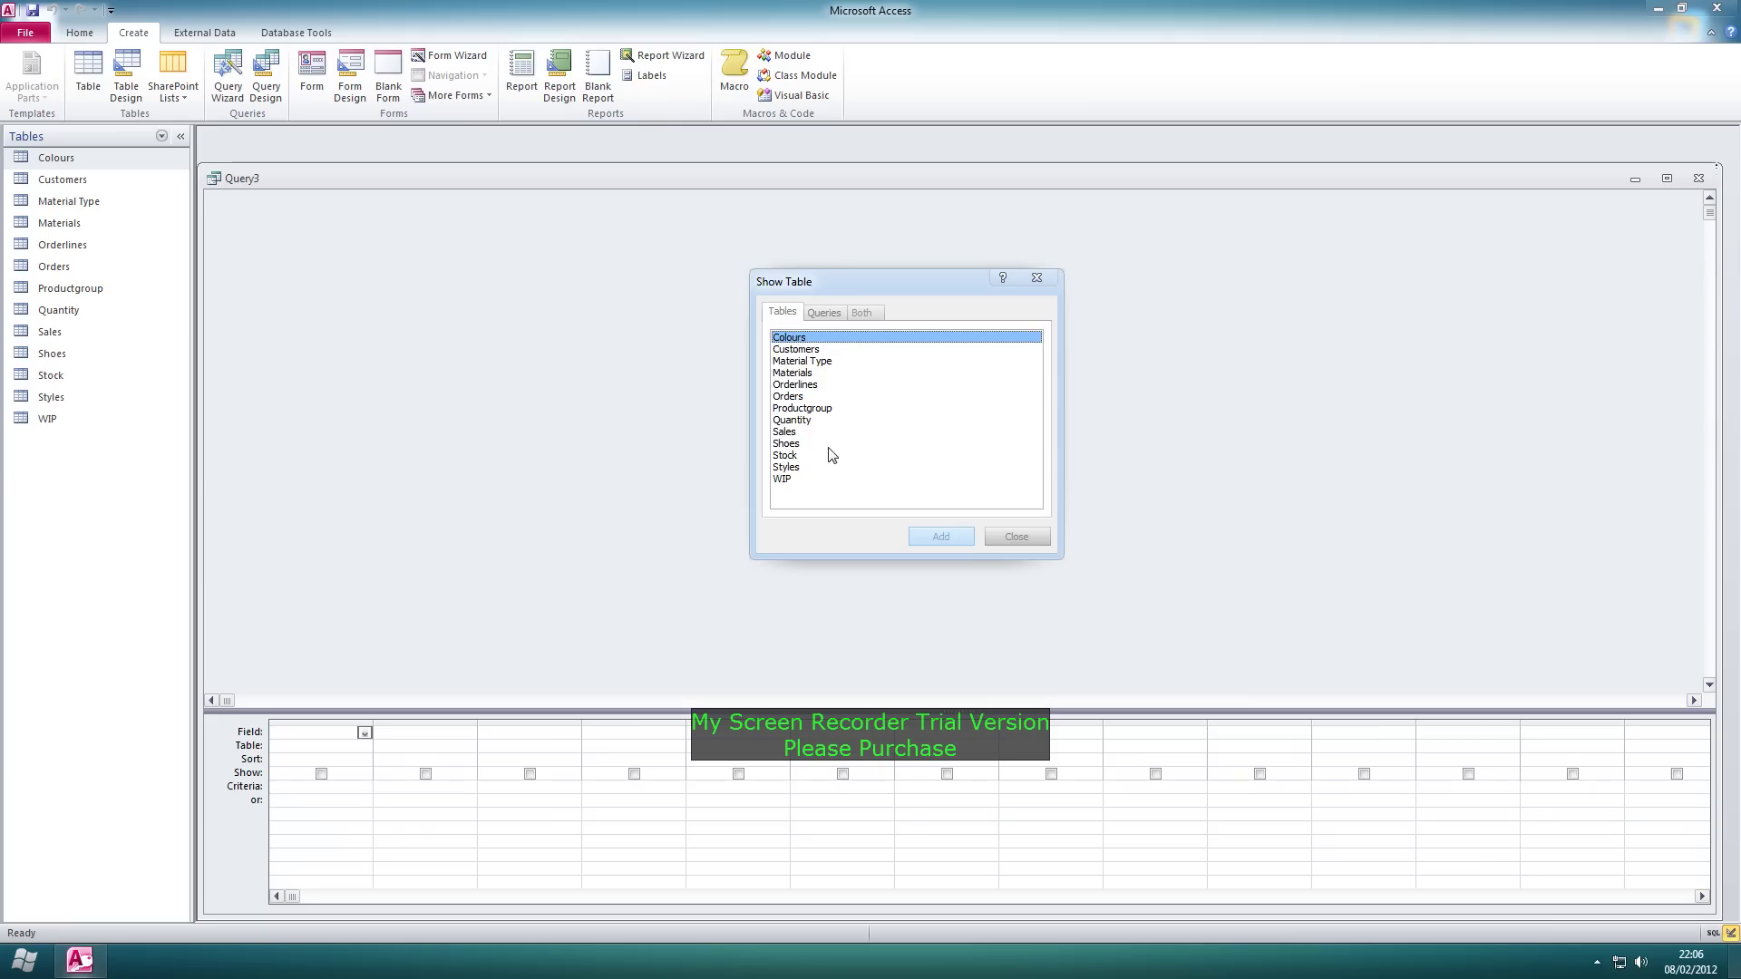
pyautogui.click(793, 444)
pyautogui.click(940, 536)
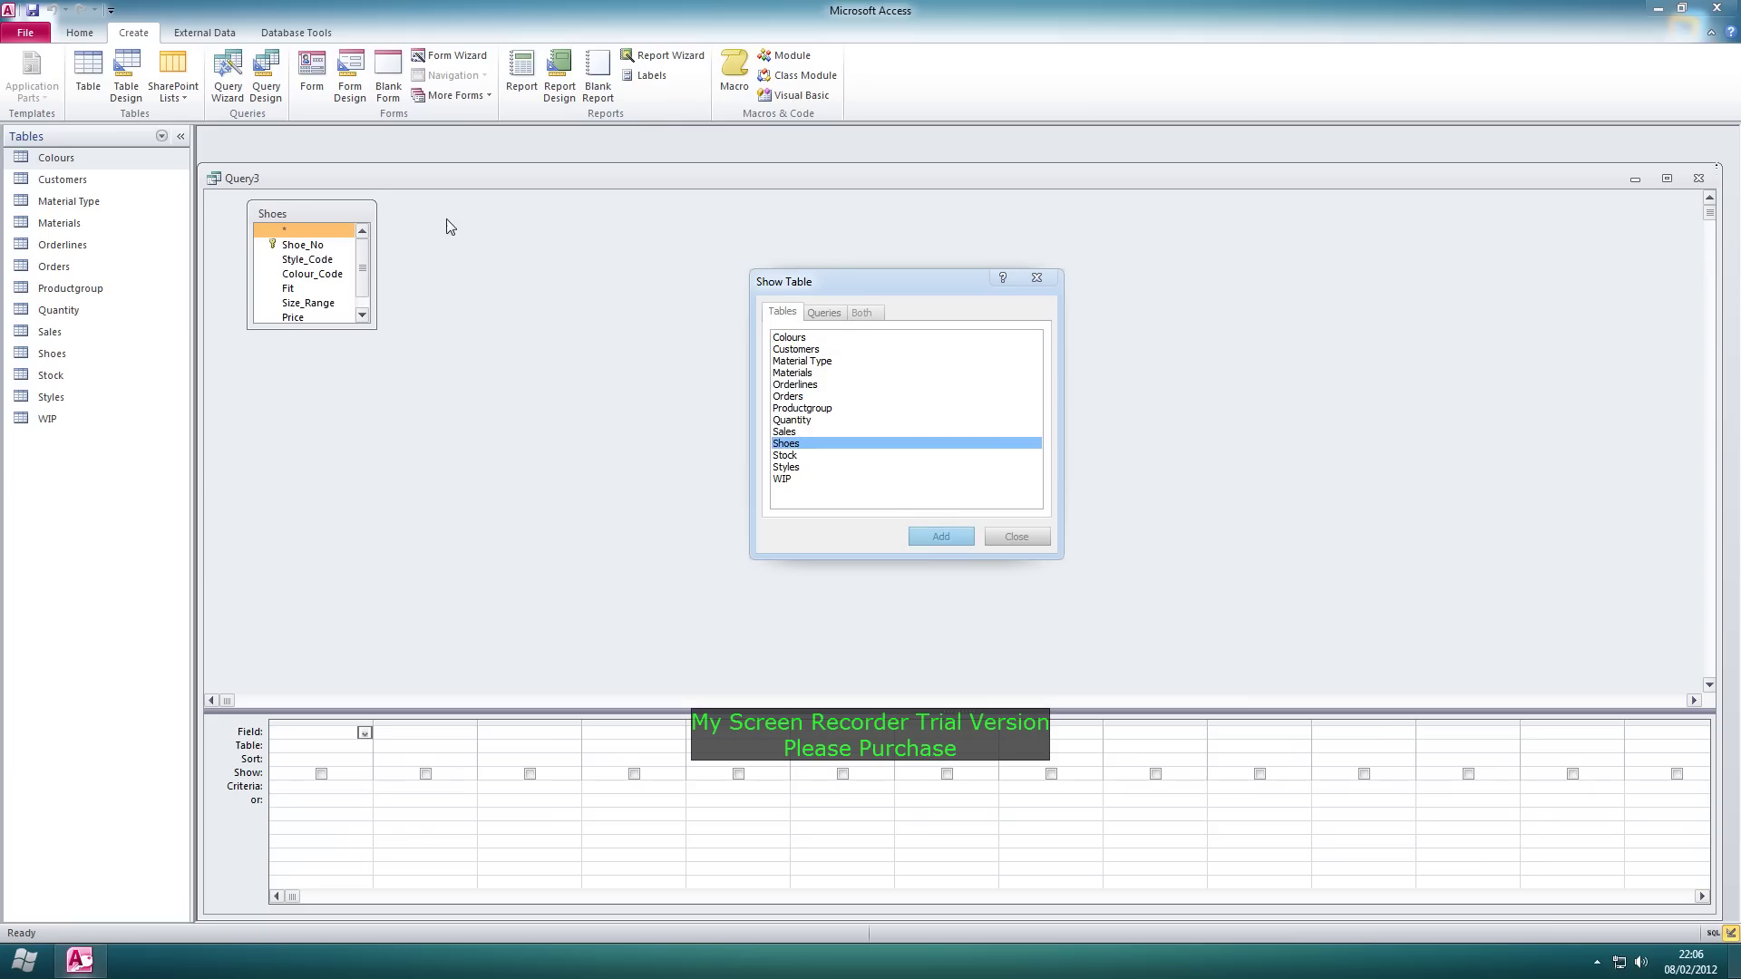
pyautogui.moveTo(811, 294); pyautogui.dragTo(913, 295)
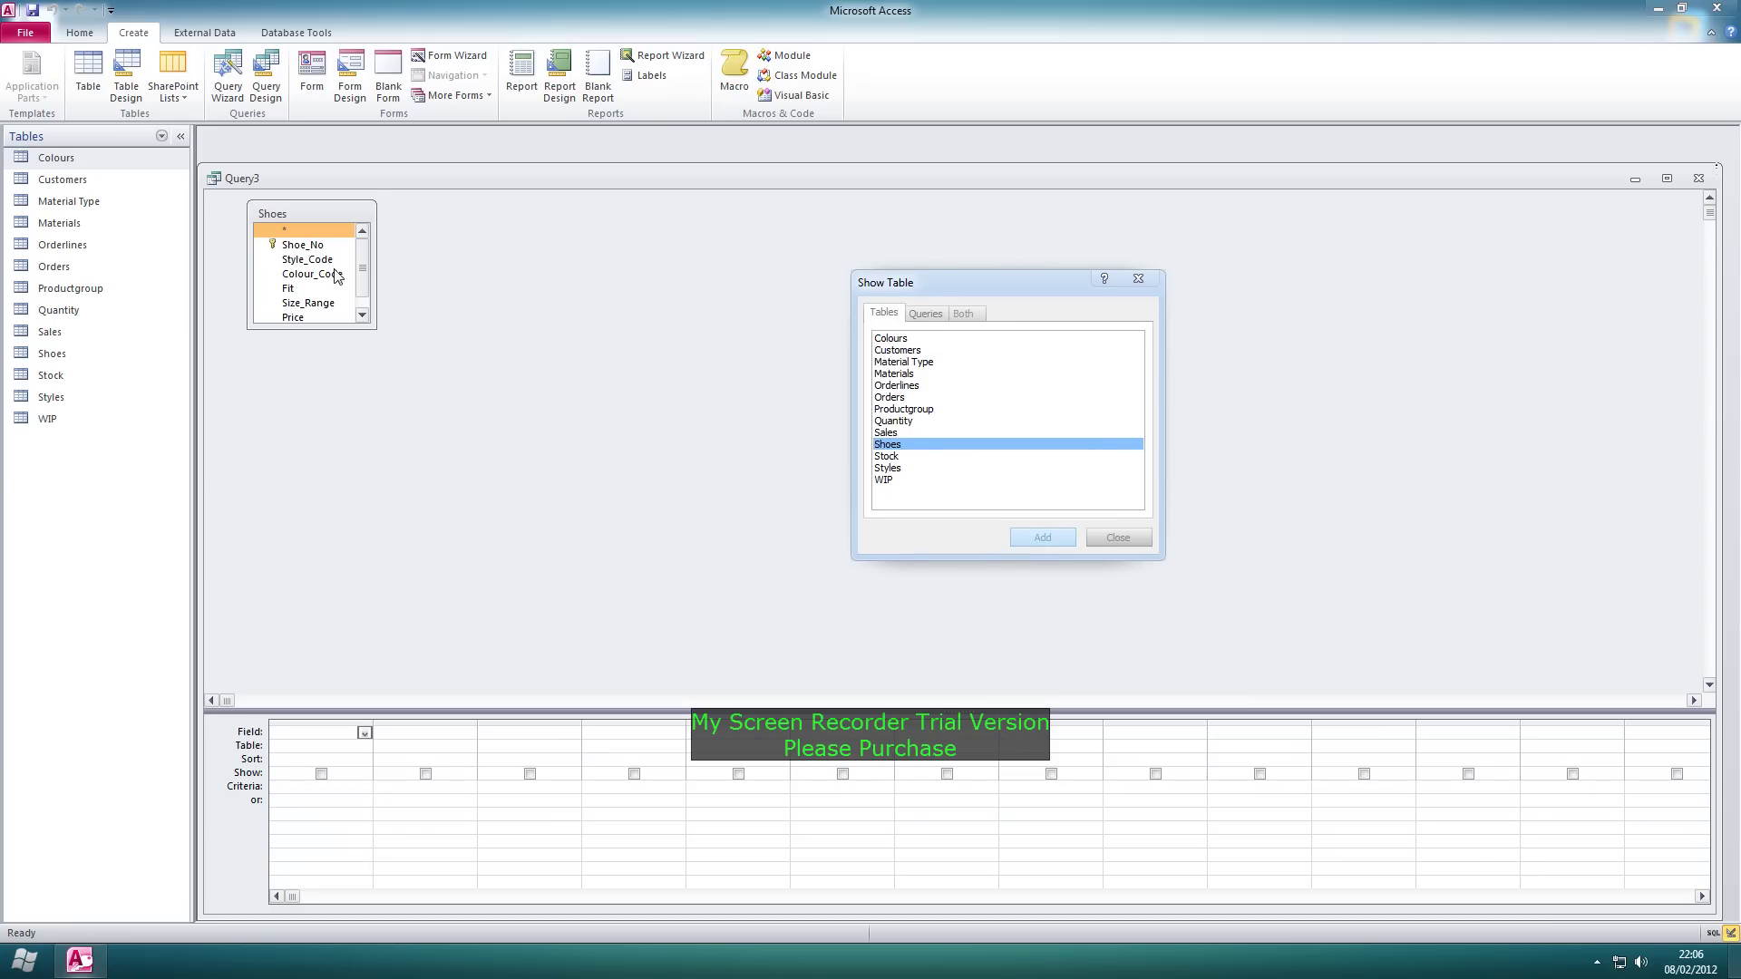
pyautogui.click(313, 251)
pyautogui.click(1117, 536)
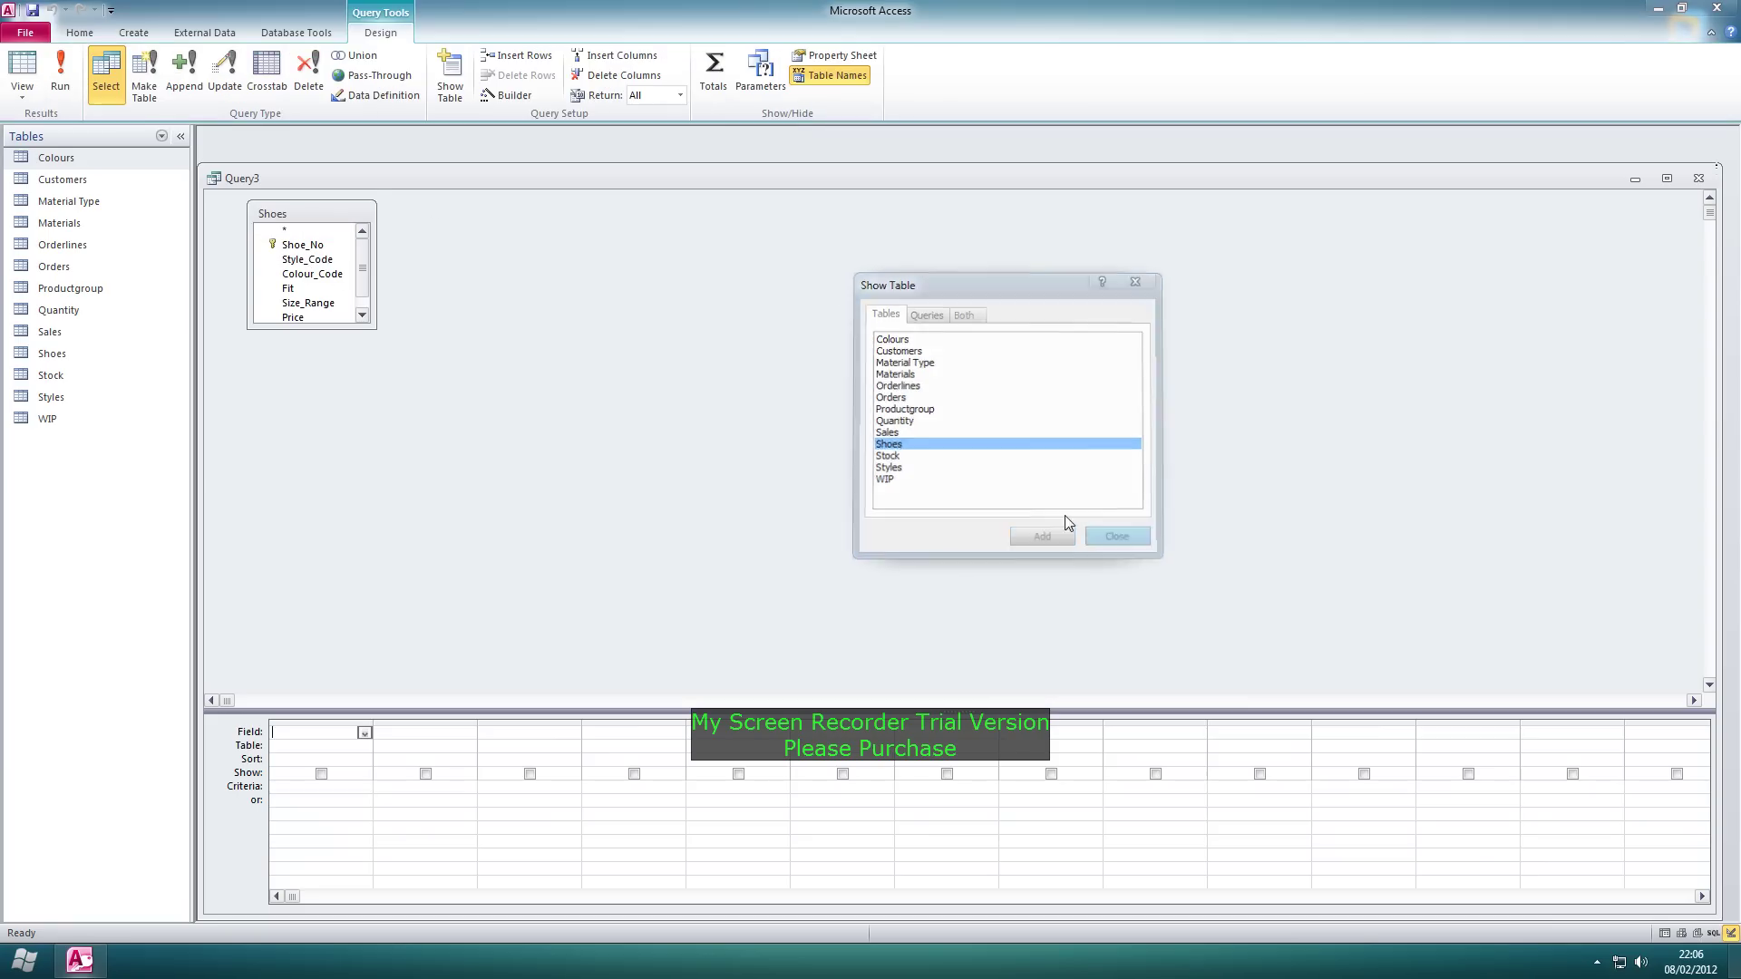
# - Add Shoe_No, Fit, Size_Range and Price as query columns
pyautogui.moveTo(313, 251); pyautogui.dragTo(300, 730)
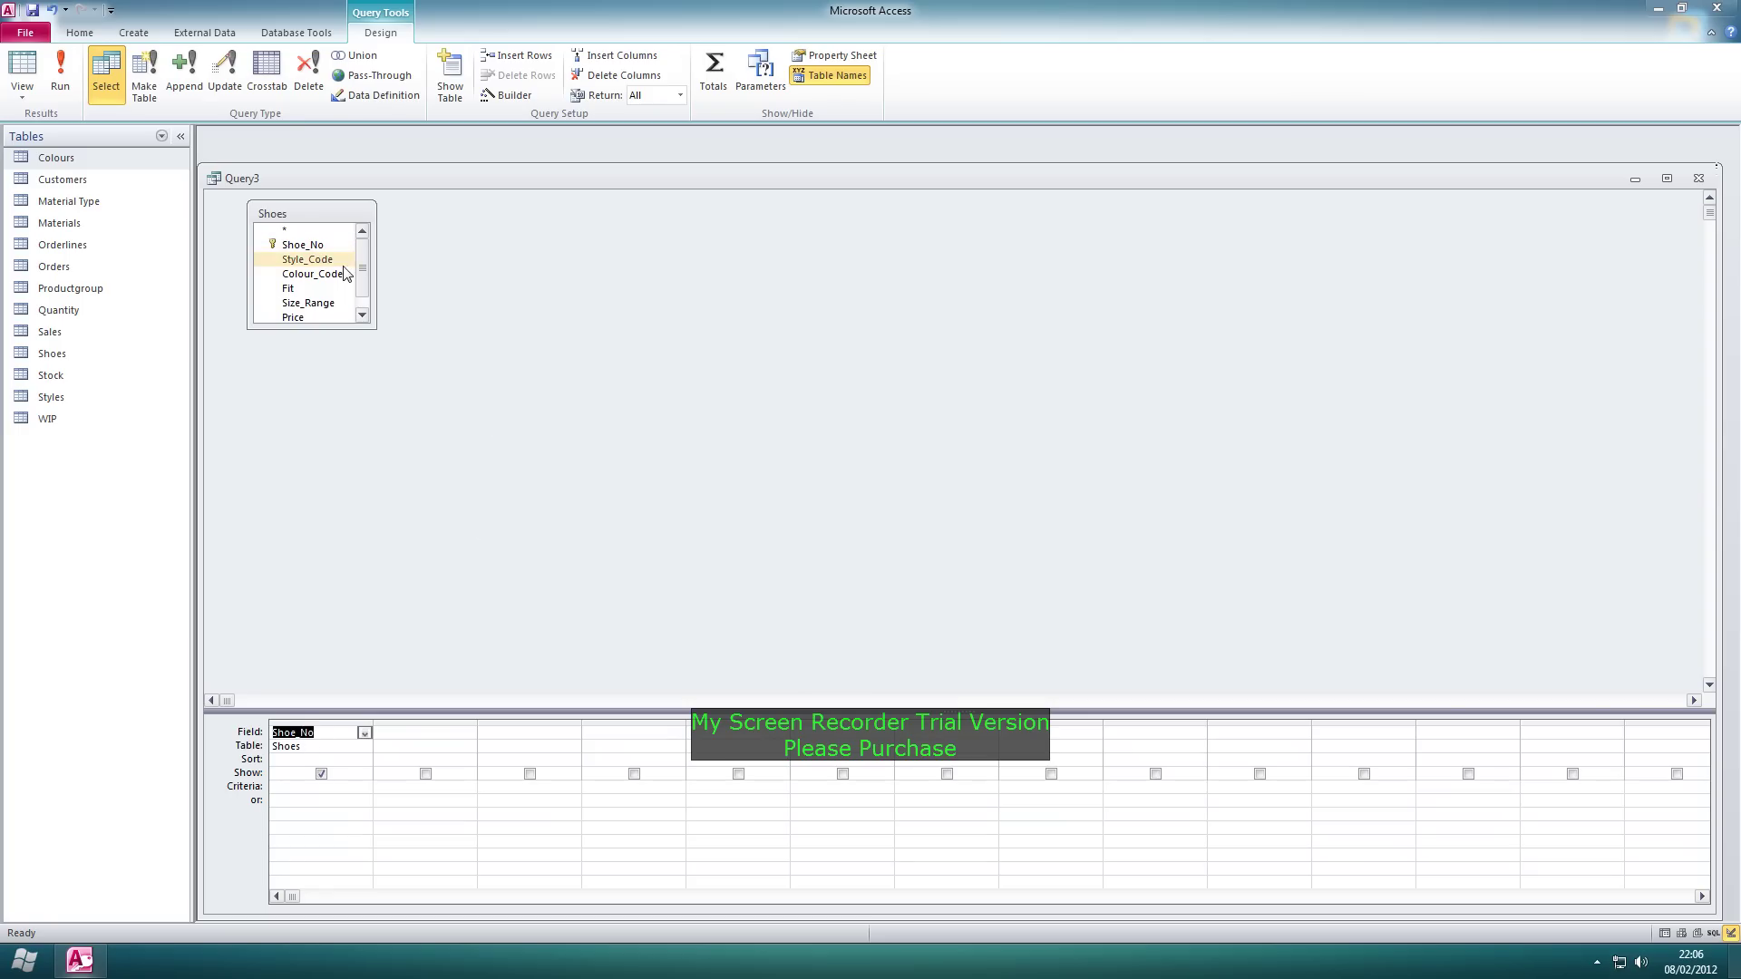
pyautogui.scroll(-1, 362, 272)
pyautogui.moveTo(300, 277); pyautogui.dragTo(535, 733)
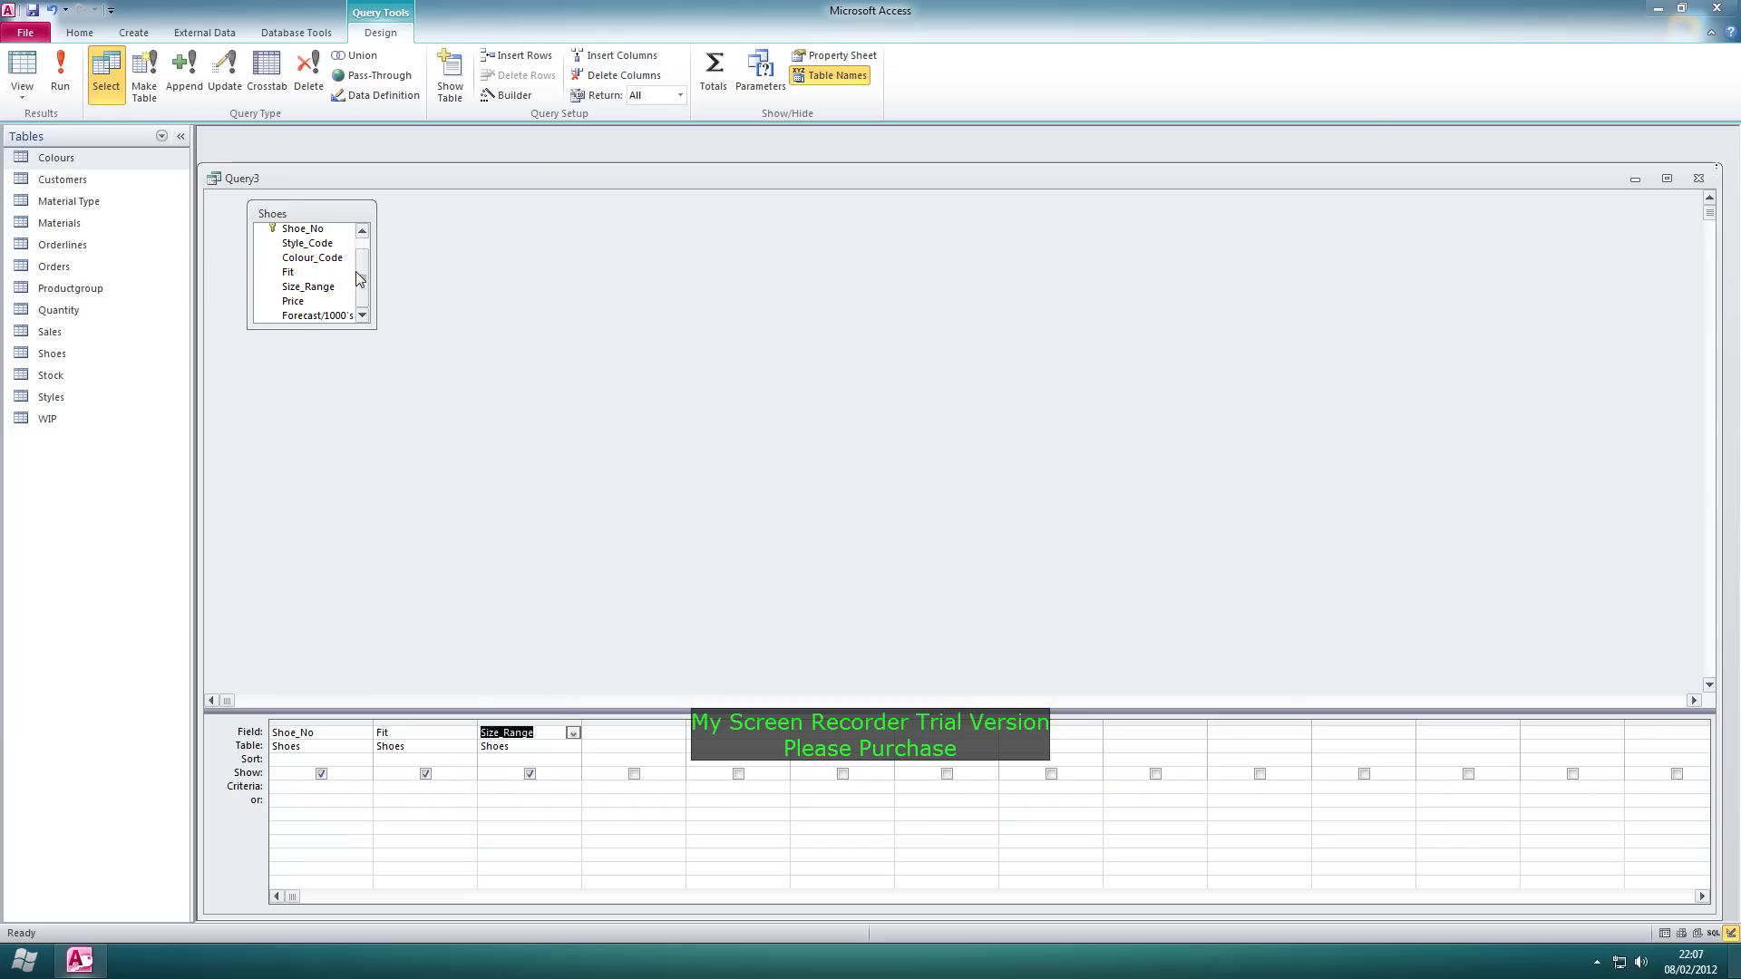
pyautogui.moveTo(338, 309); pyautogui.dragTo(639, 733)
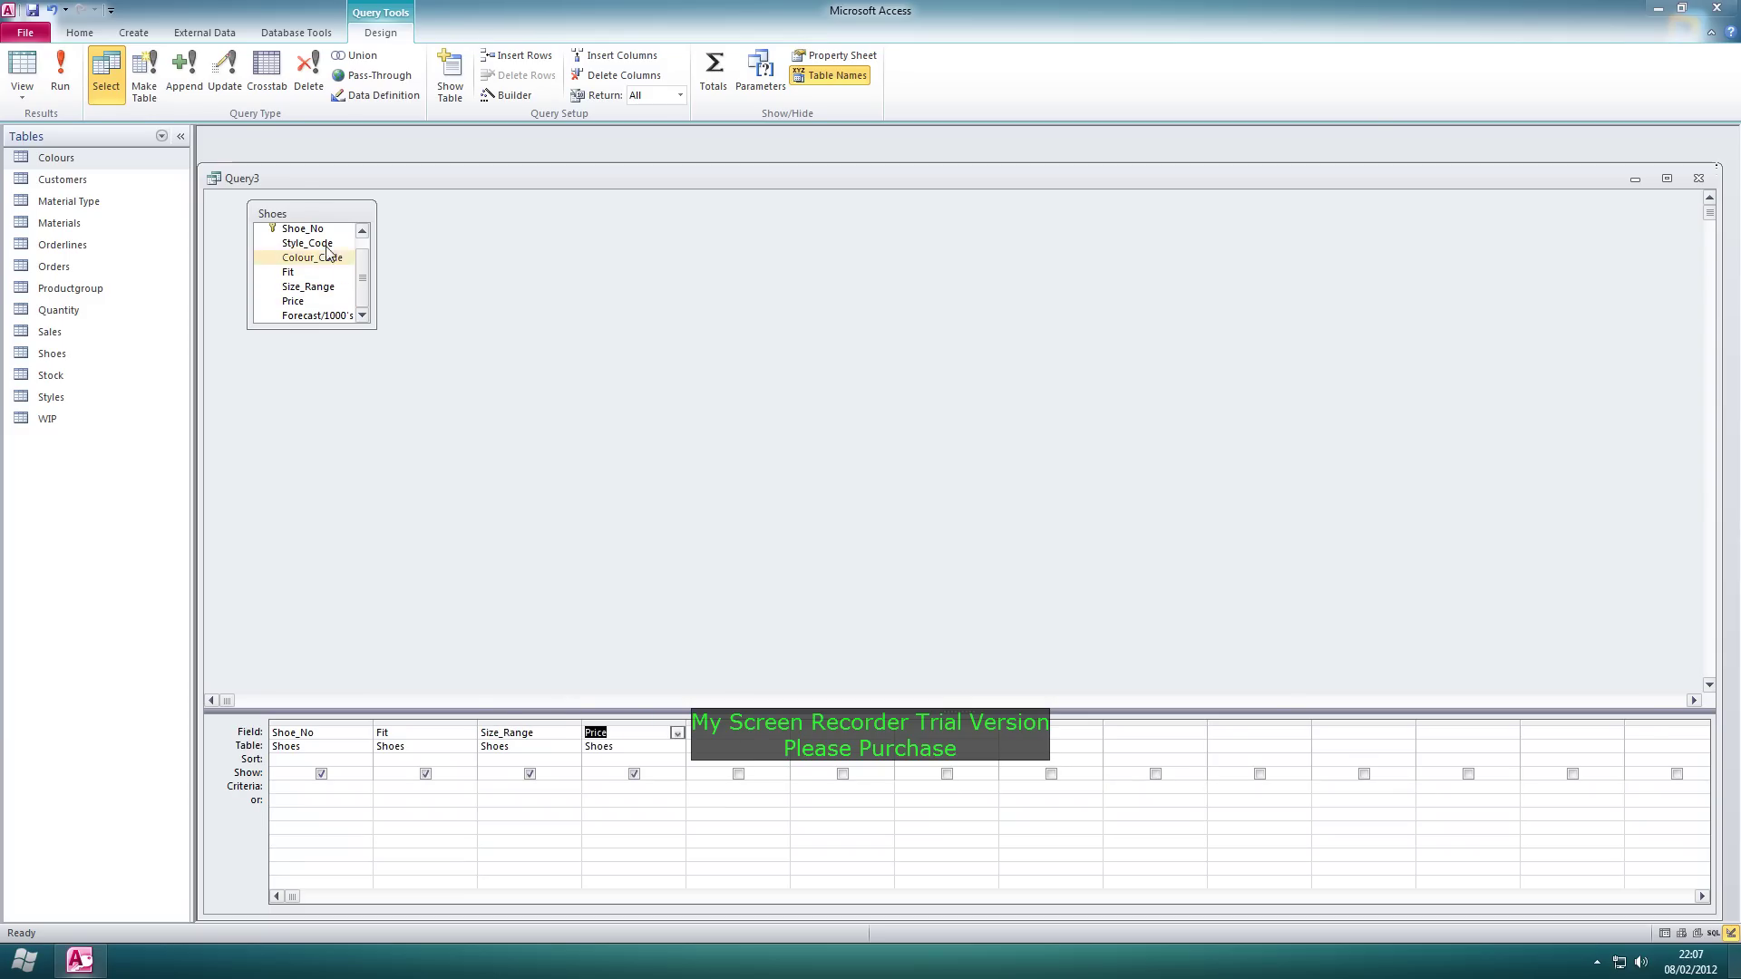
pyautogui.moveTo(360, 286); pyautogui.dragTo(363, 252)
# - Add the Customers table to the query design
pyautogui.rightClick(485, 257)
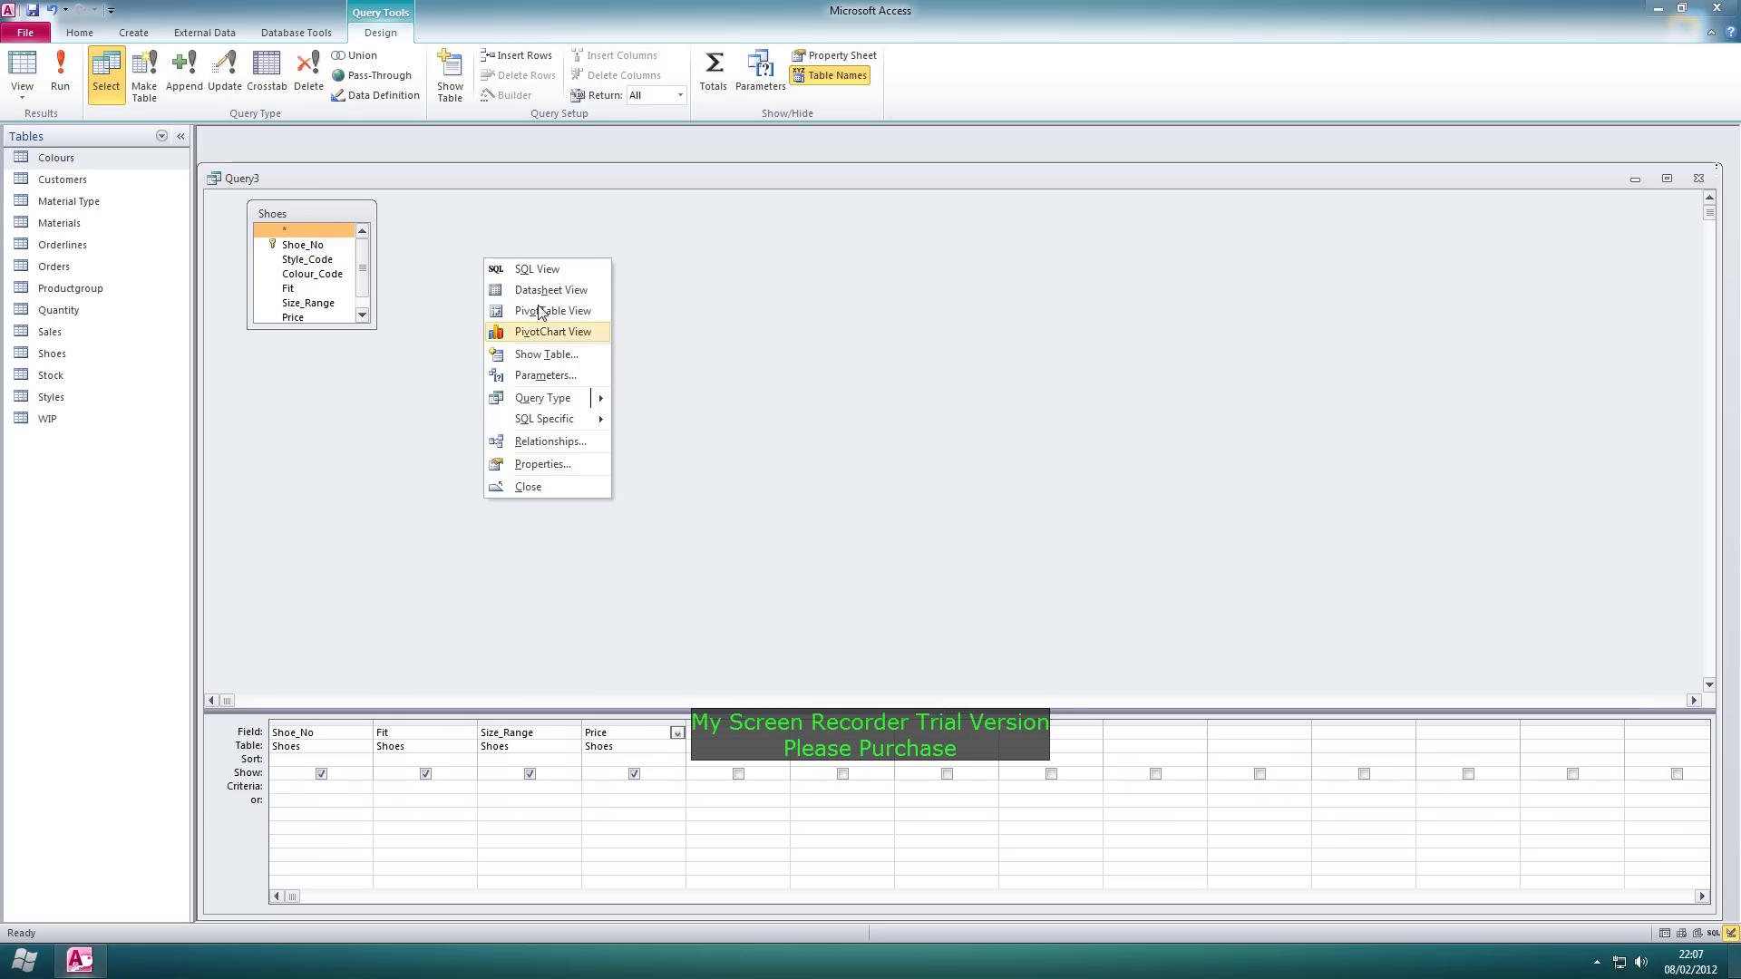
pyautogui.click(570, 356)
pyautogui.moveTo(818, 676); pyautogui.dragTo(825, 359)
pyautogui.click(777, 419)
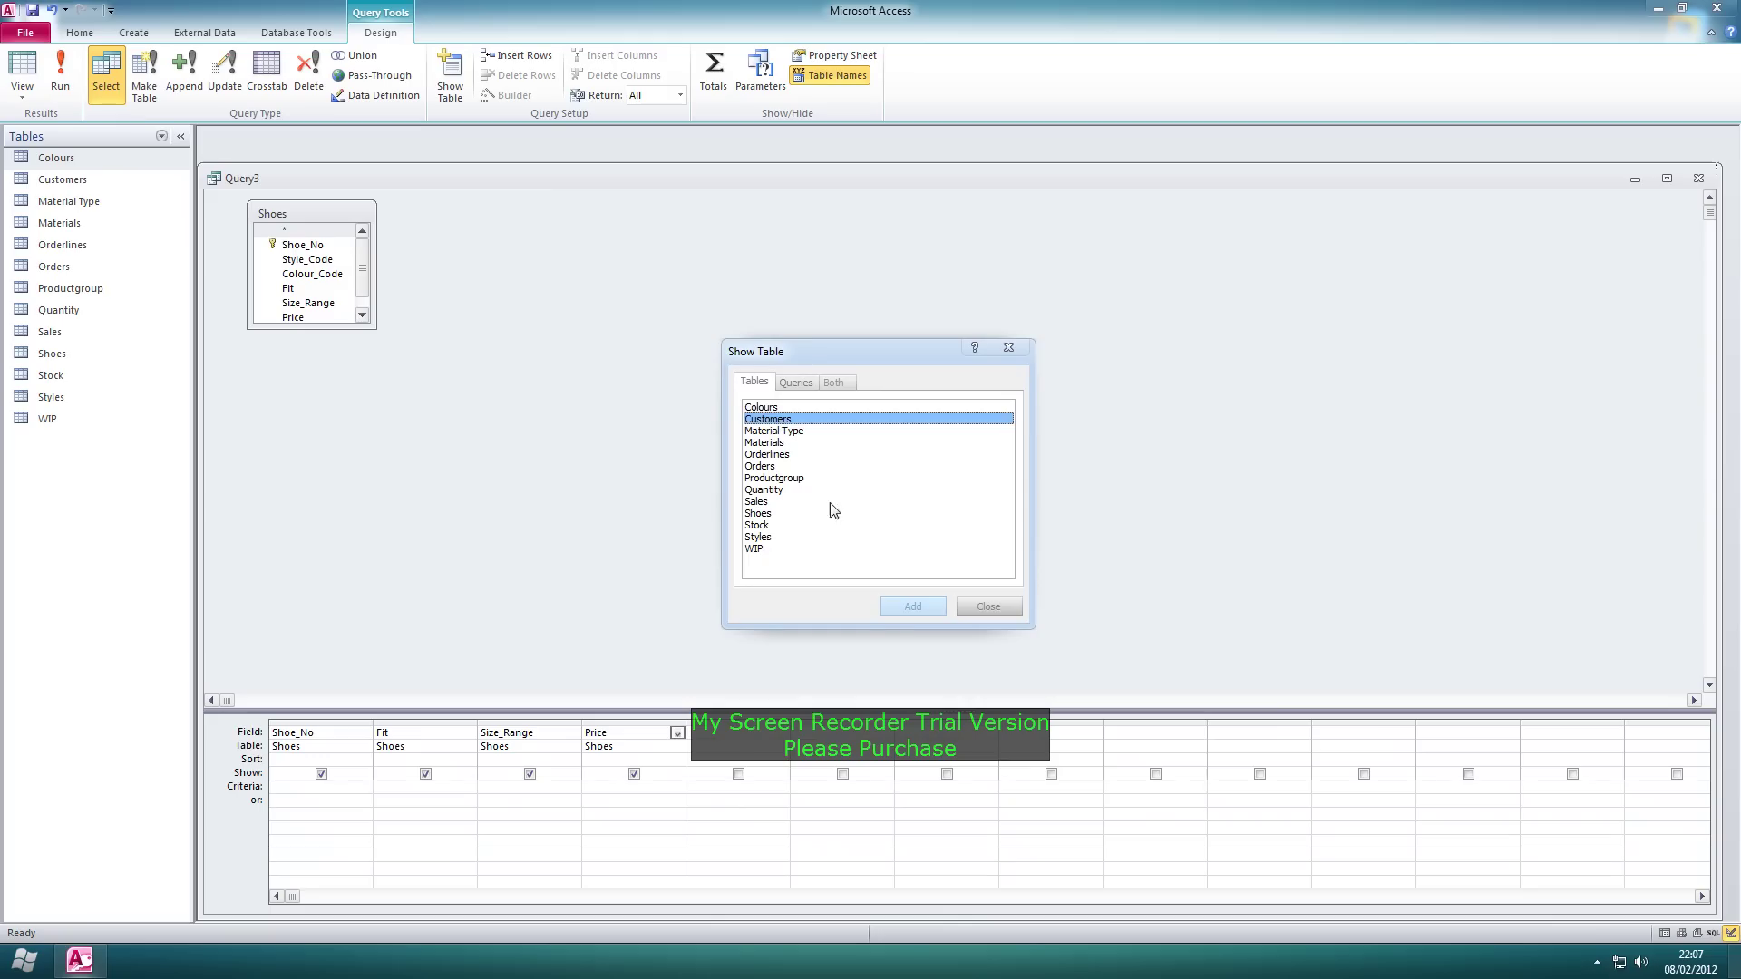
pyautogui.click(906, 607)
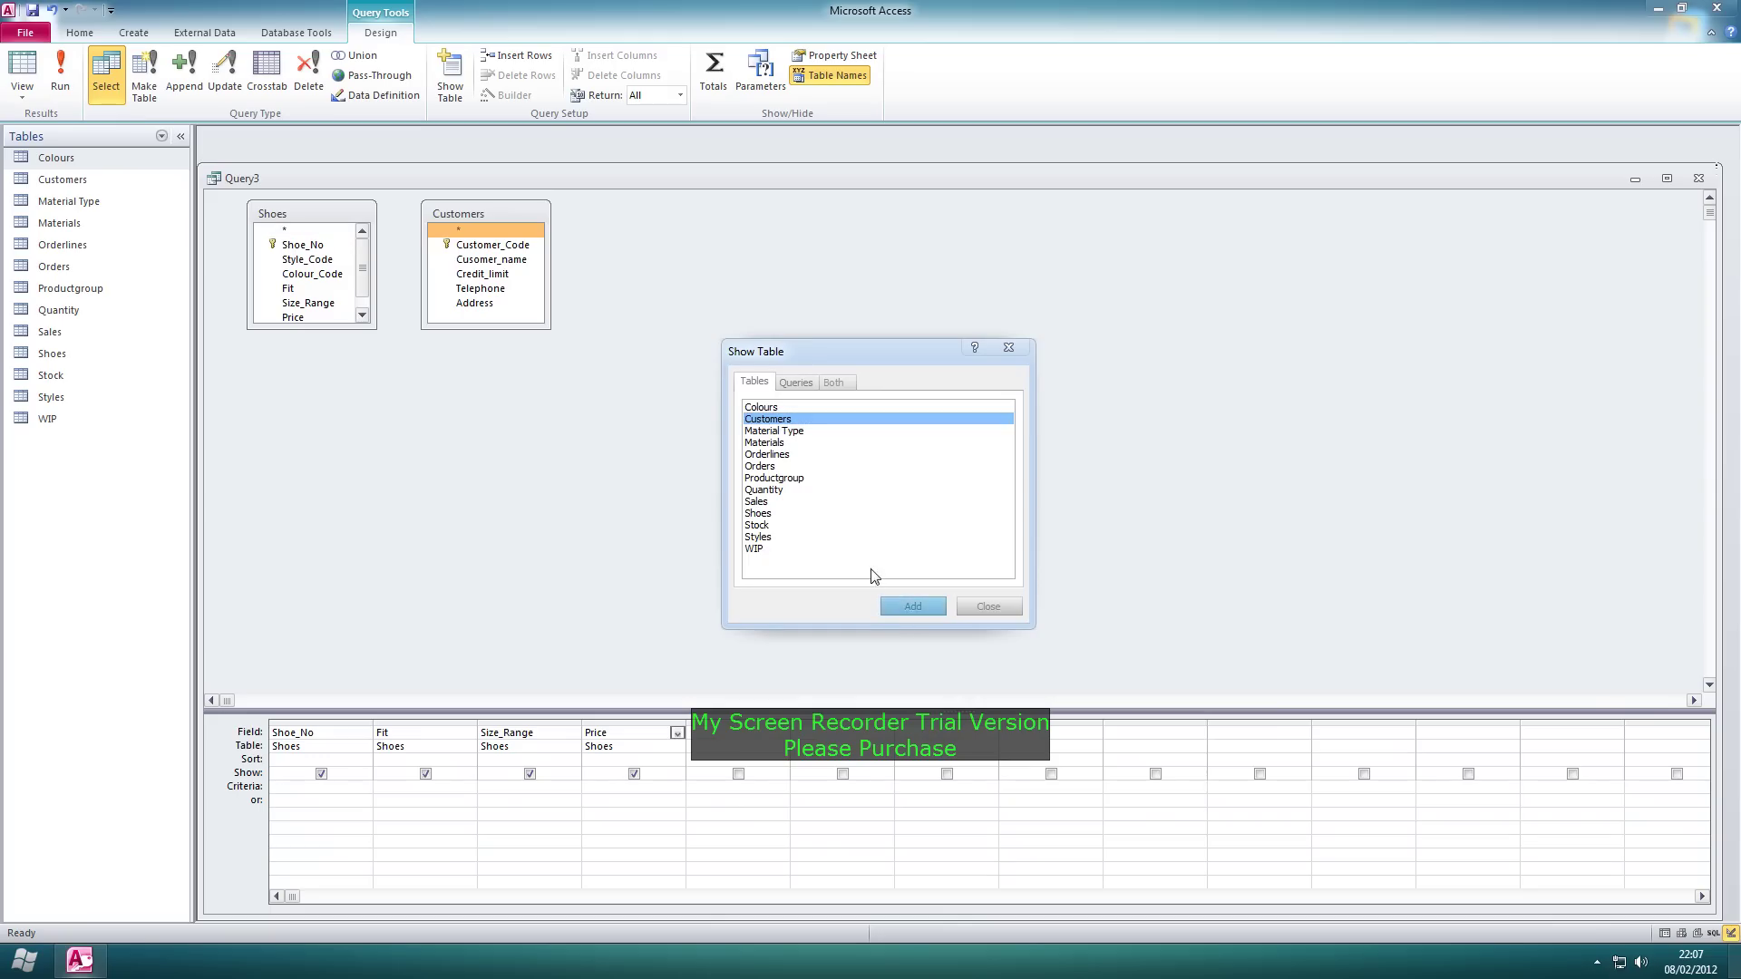
pyautogui.click(1008, 347)
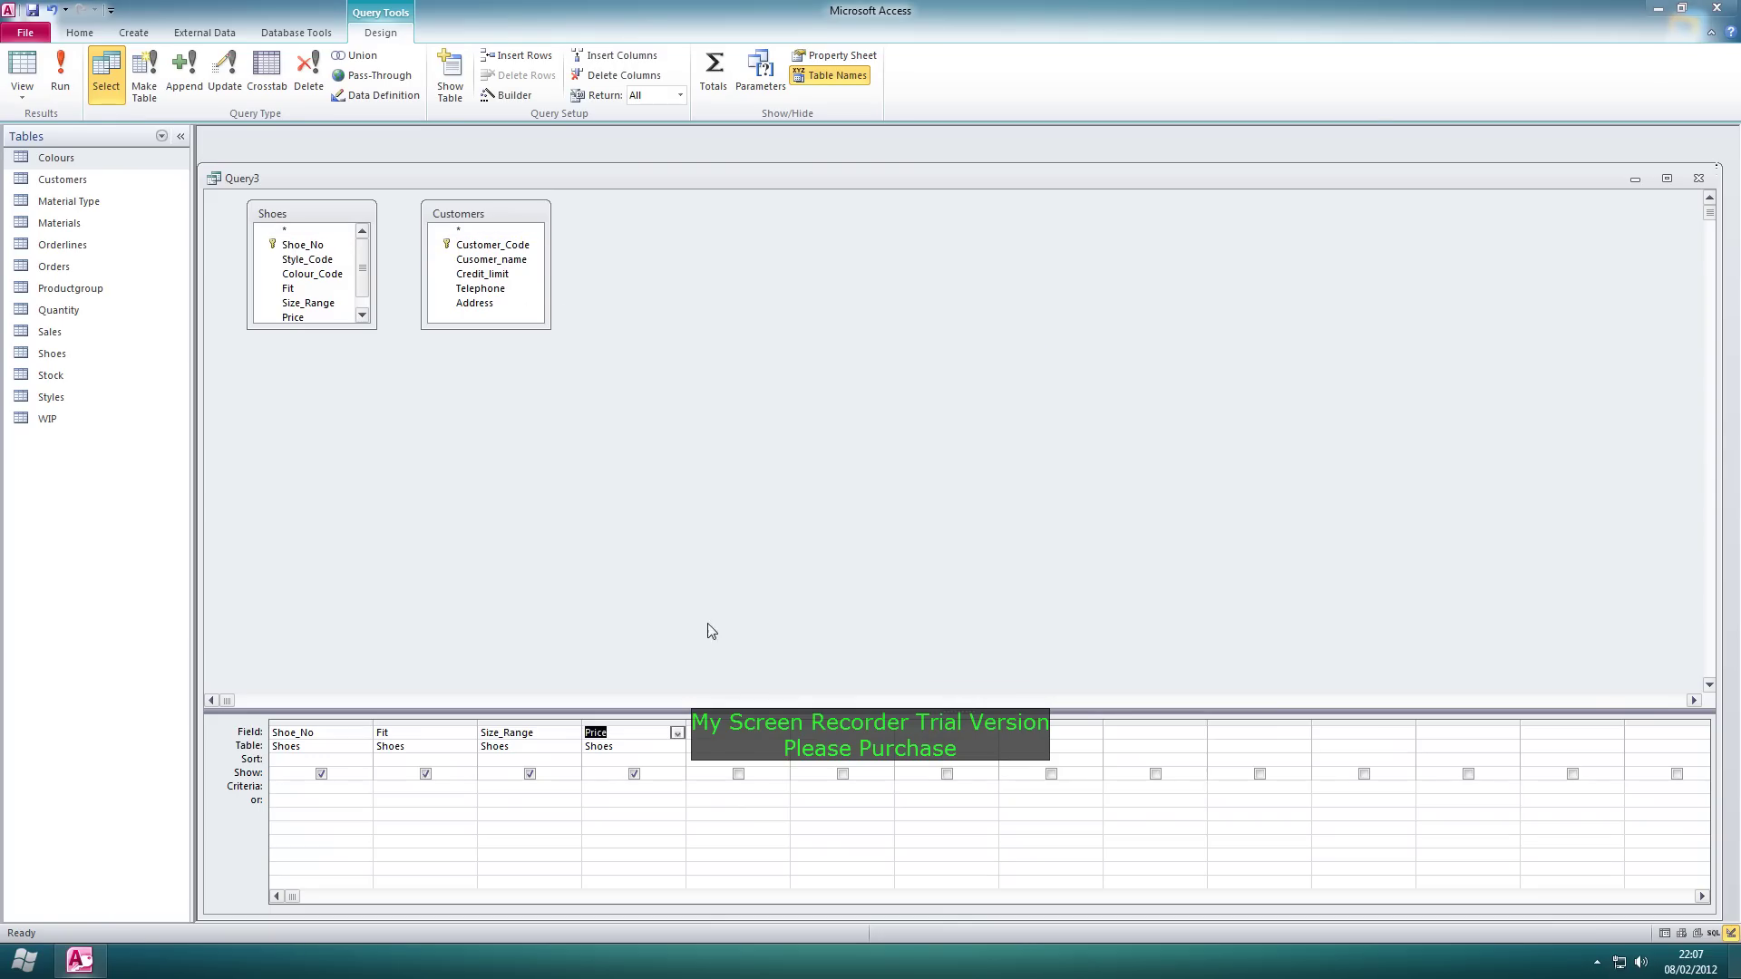
# - Add Cusomer_name, Address and Telephone as the fifth to seventh query columns
pyautogui.moveTo(490, 259); pyautogui.dragTo(739, 739)
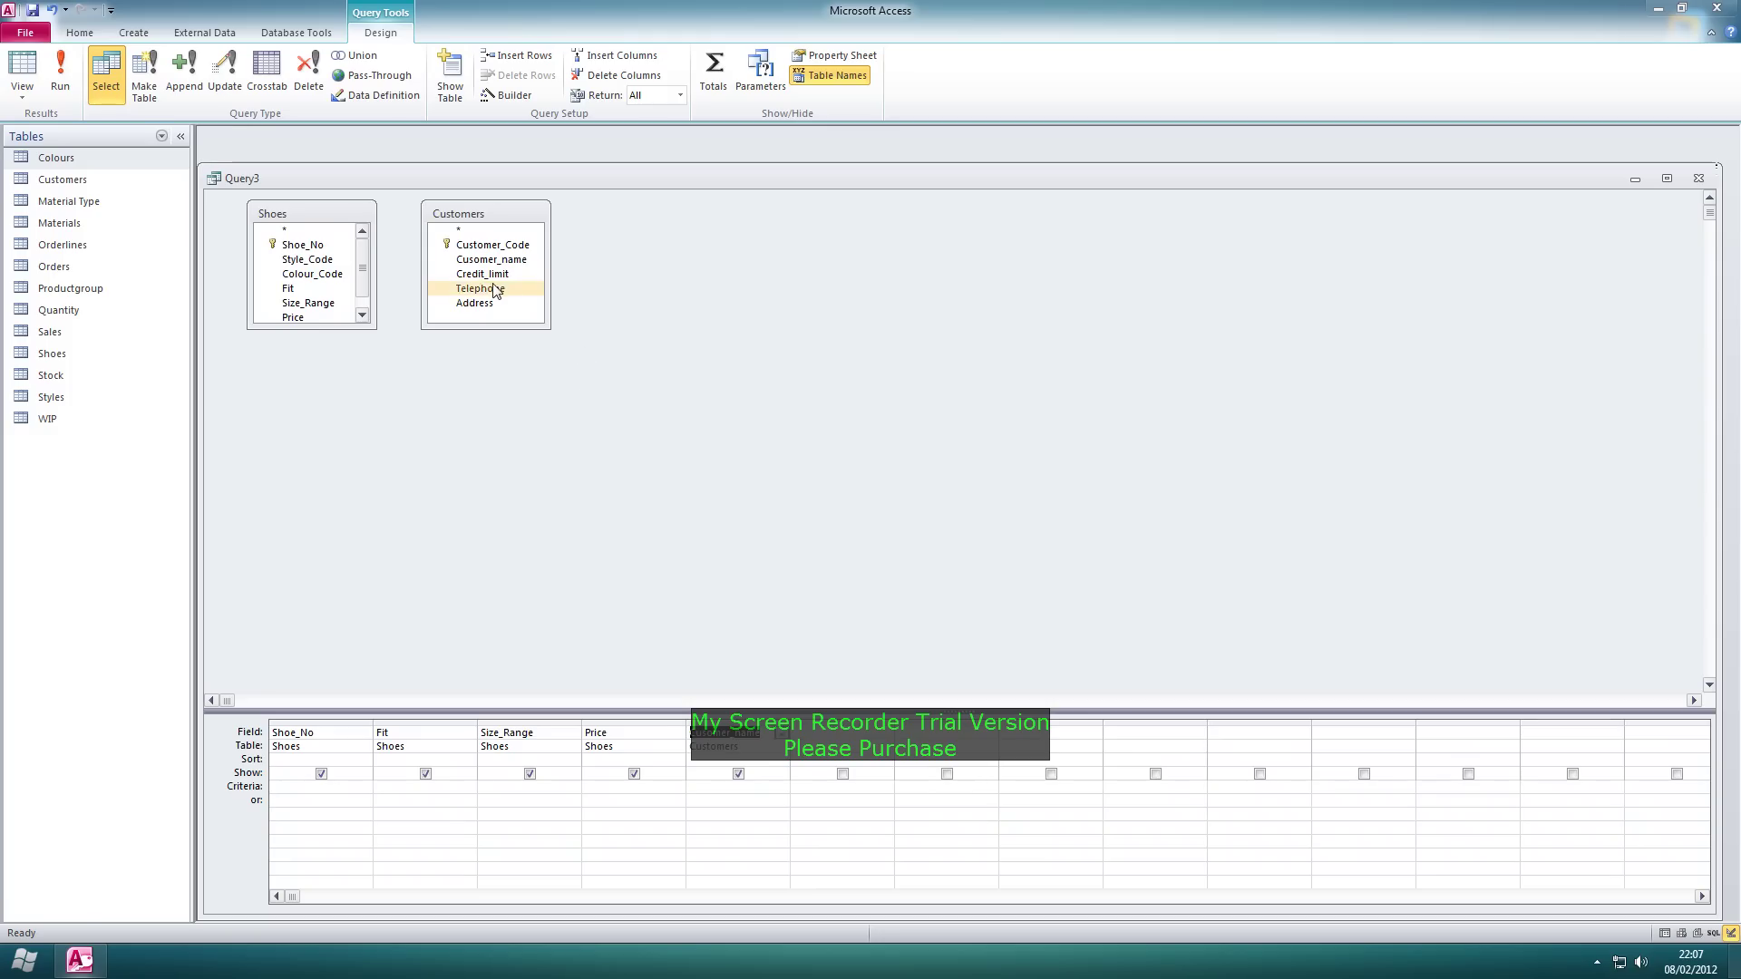
pyautogui.moveTo(501, 308); pyautogui.dragTo(831, 731)
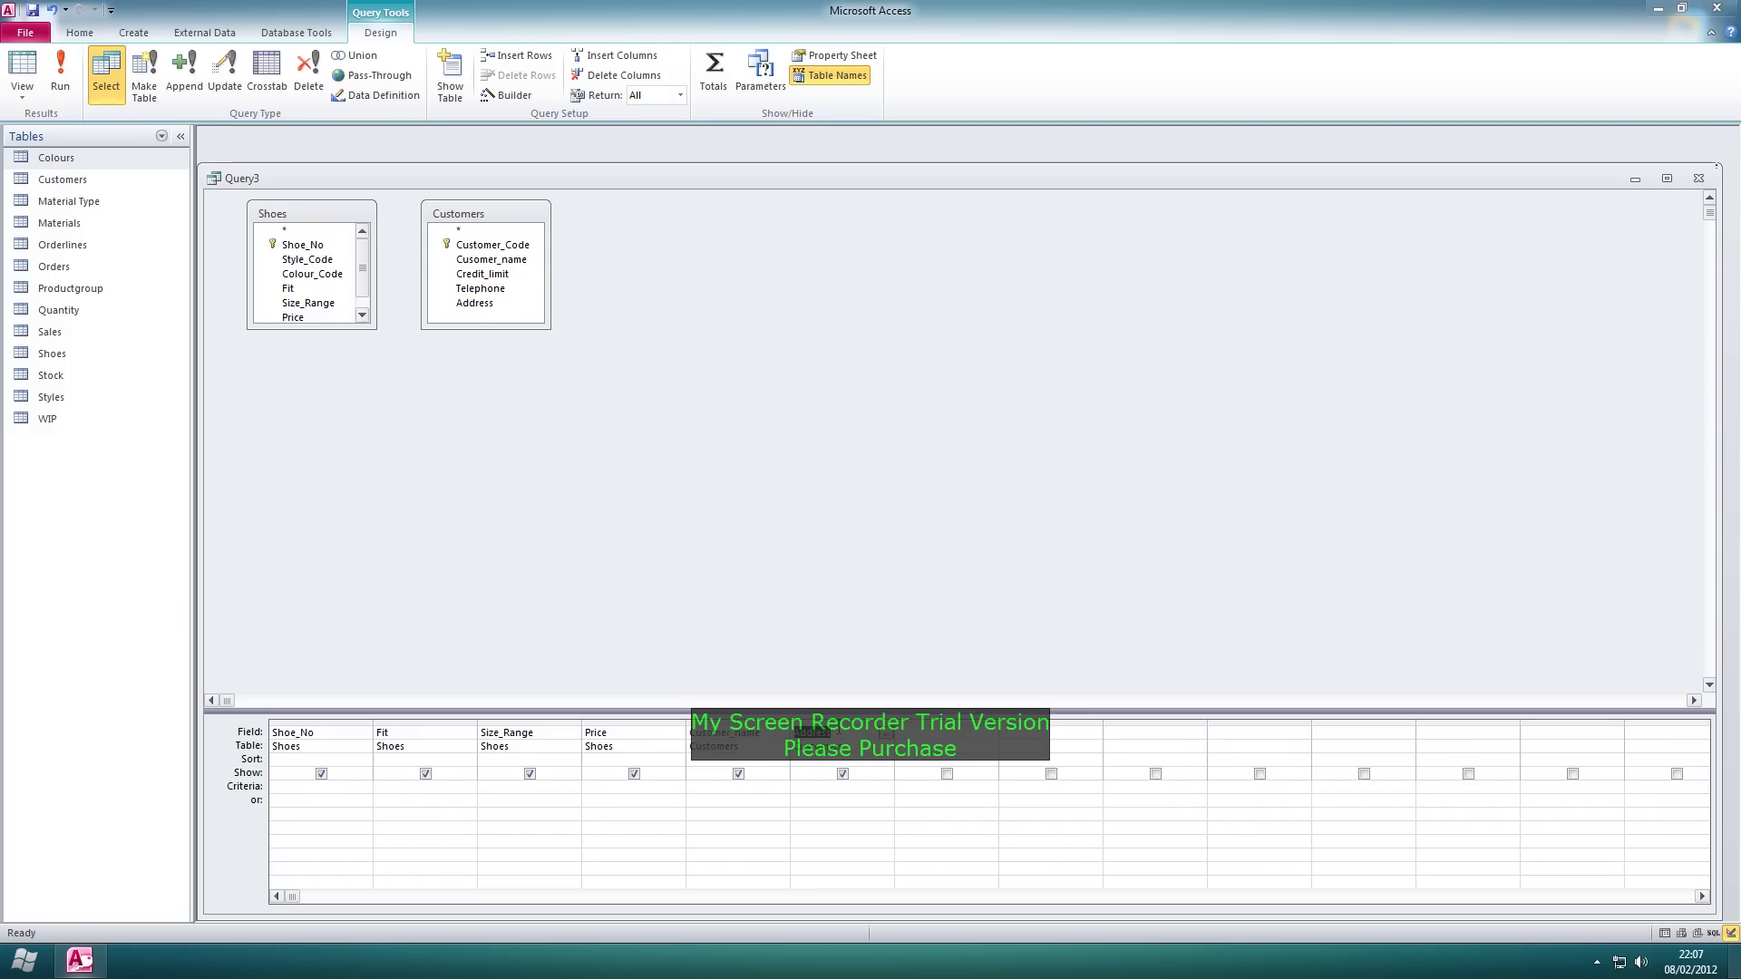
pyautogui.click(481, 303)
pyautogui.moveTo(499, 289); pyautogui.dragTo(967, 747)
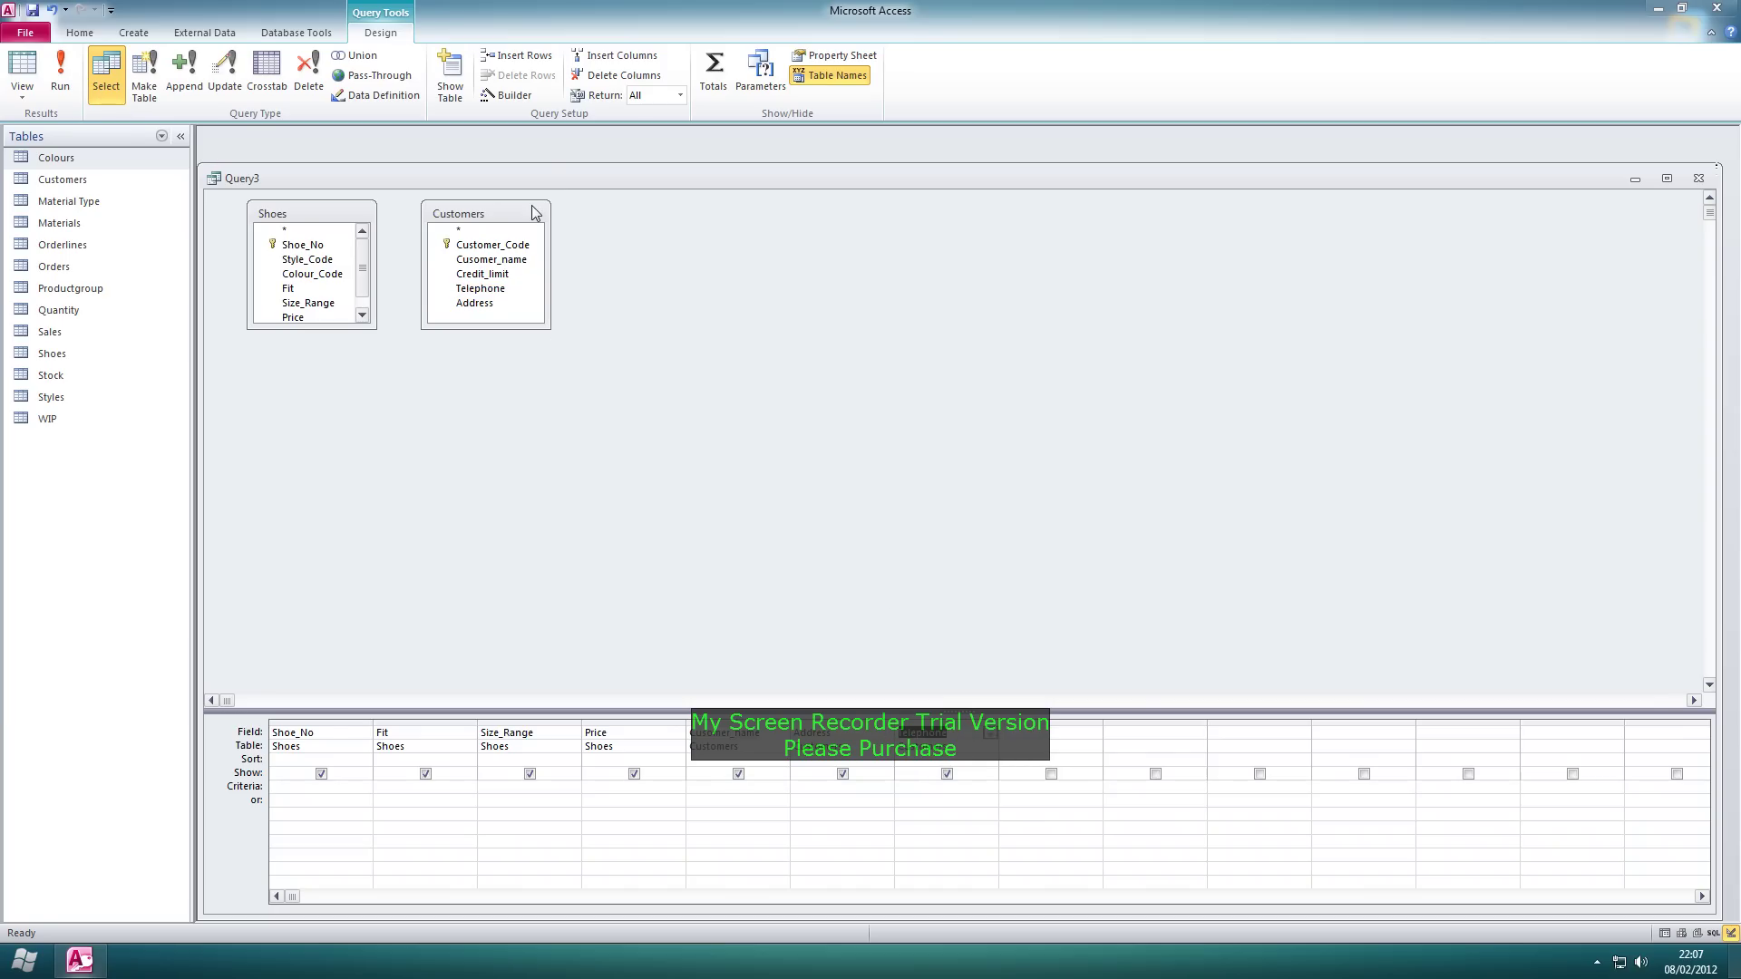
# - Add the Sales table to the query design
pyautogui.rightClick(705, 267)
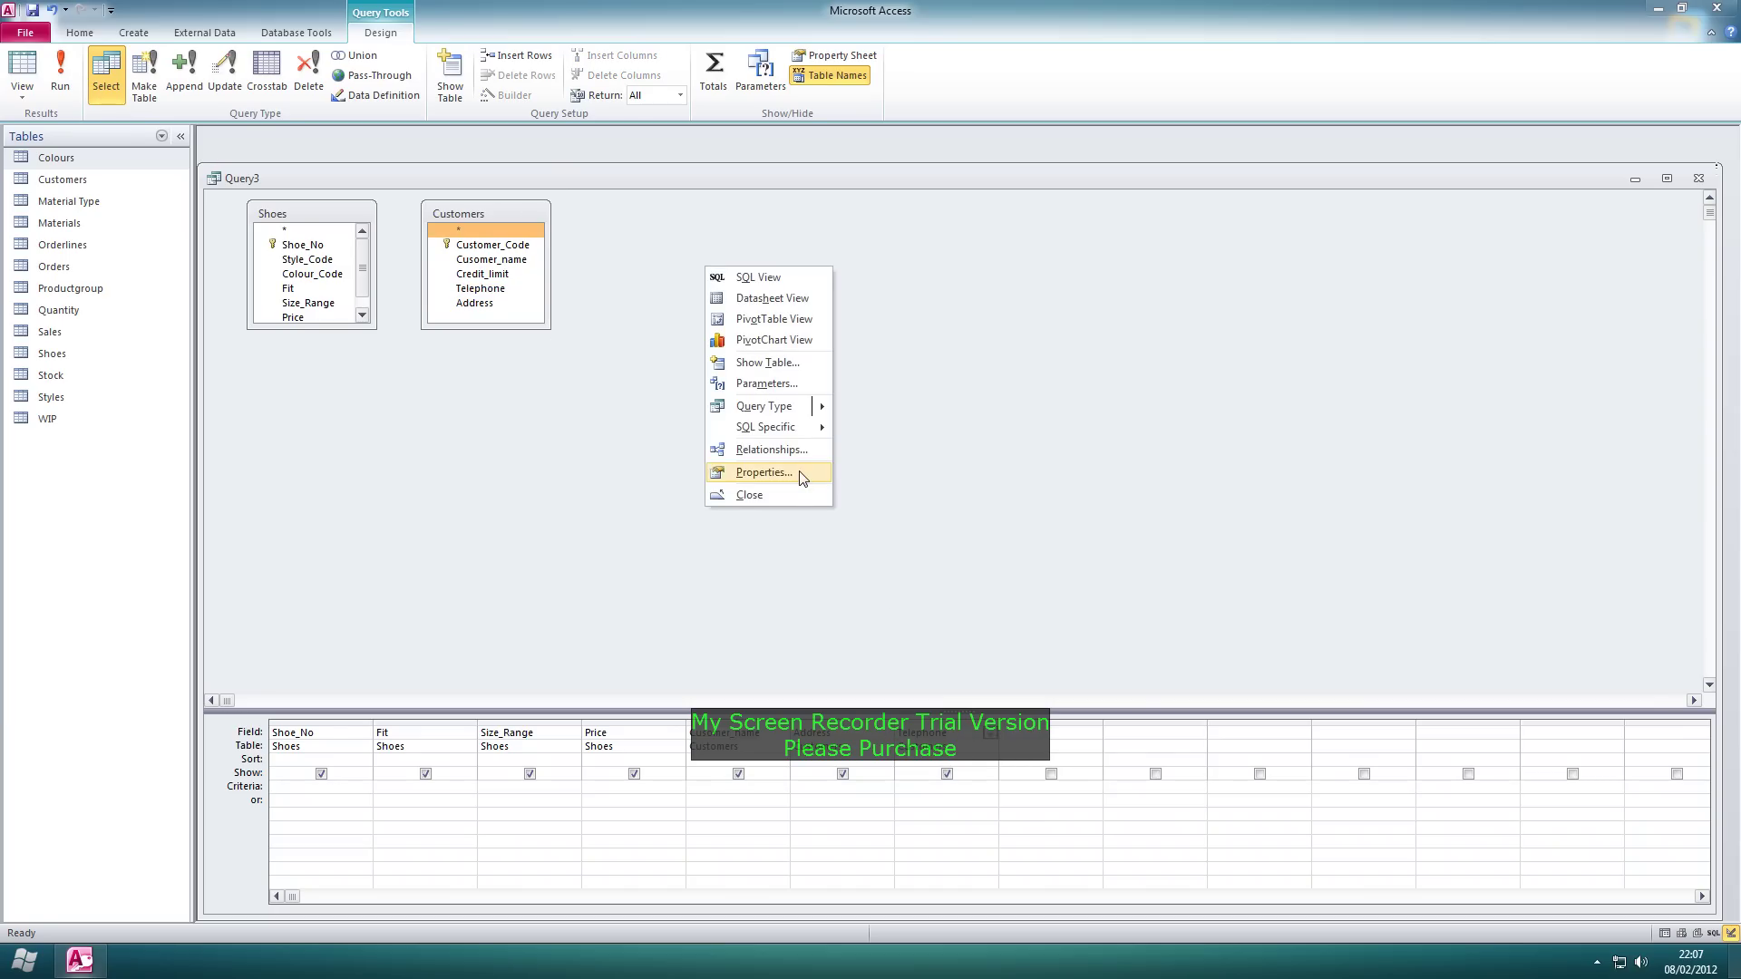
pyautogui.click(768, 363)
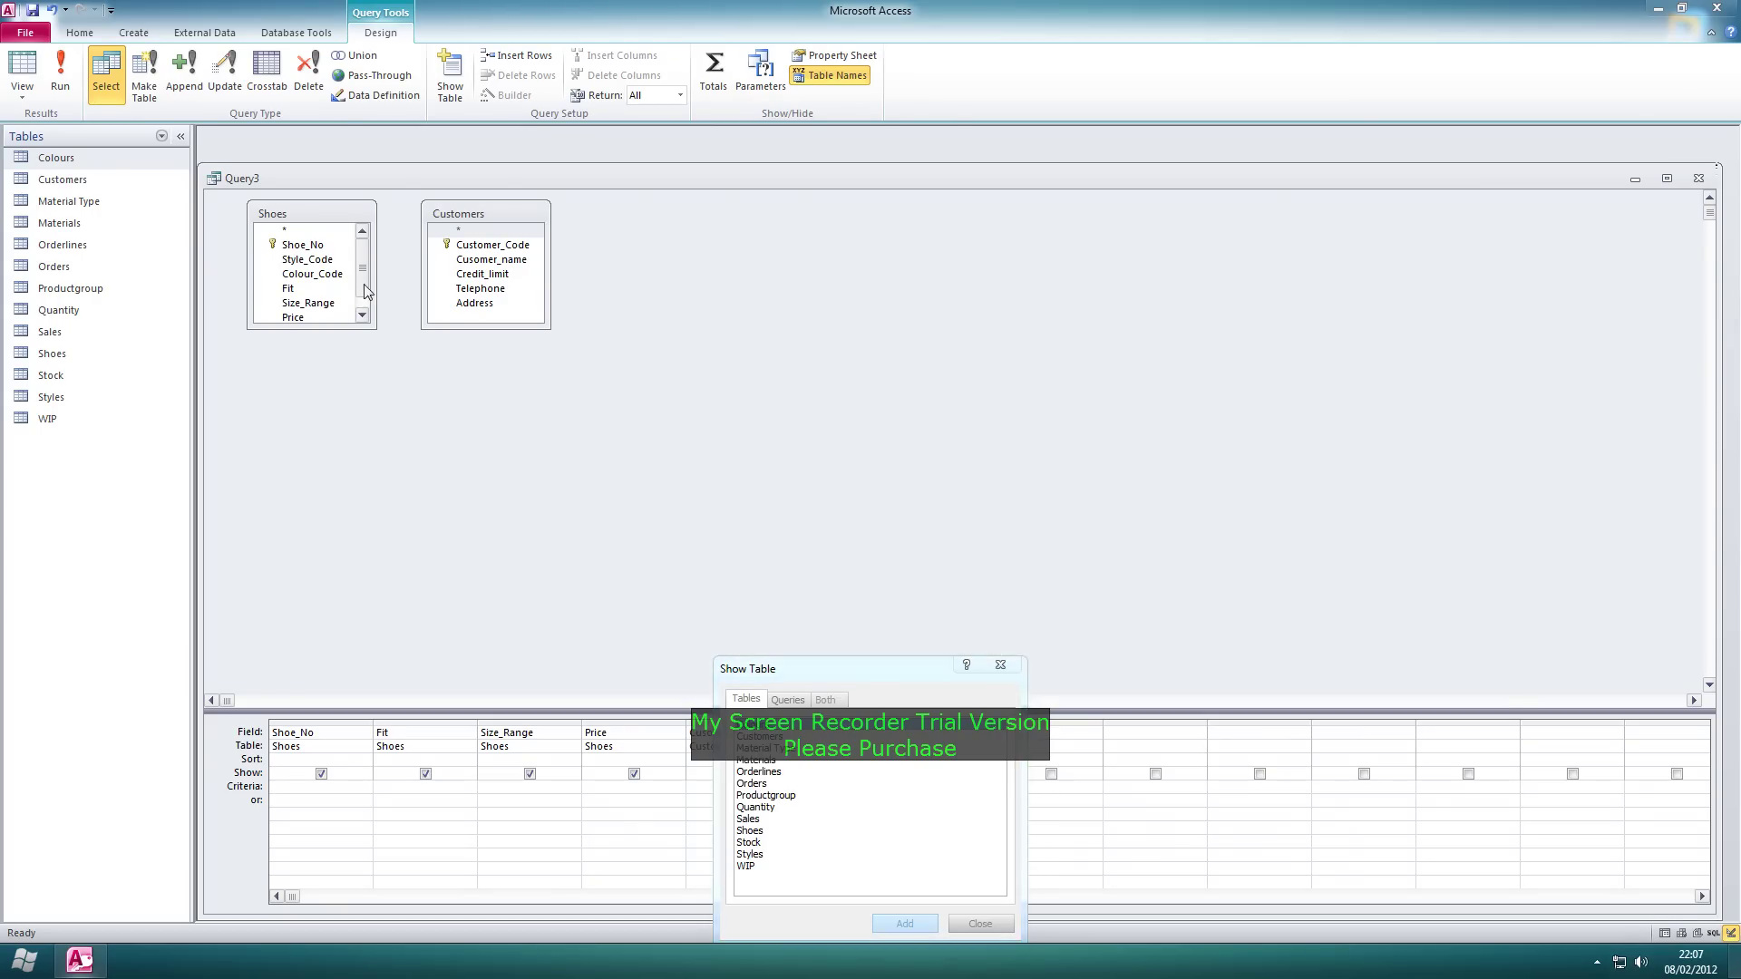
pyautogui.click(1000, 665)
pyautogui.rightClick(639, 444)
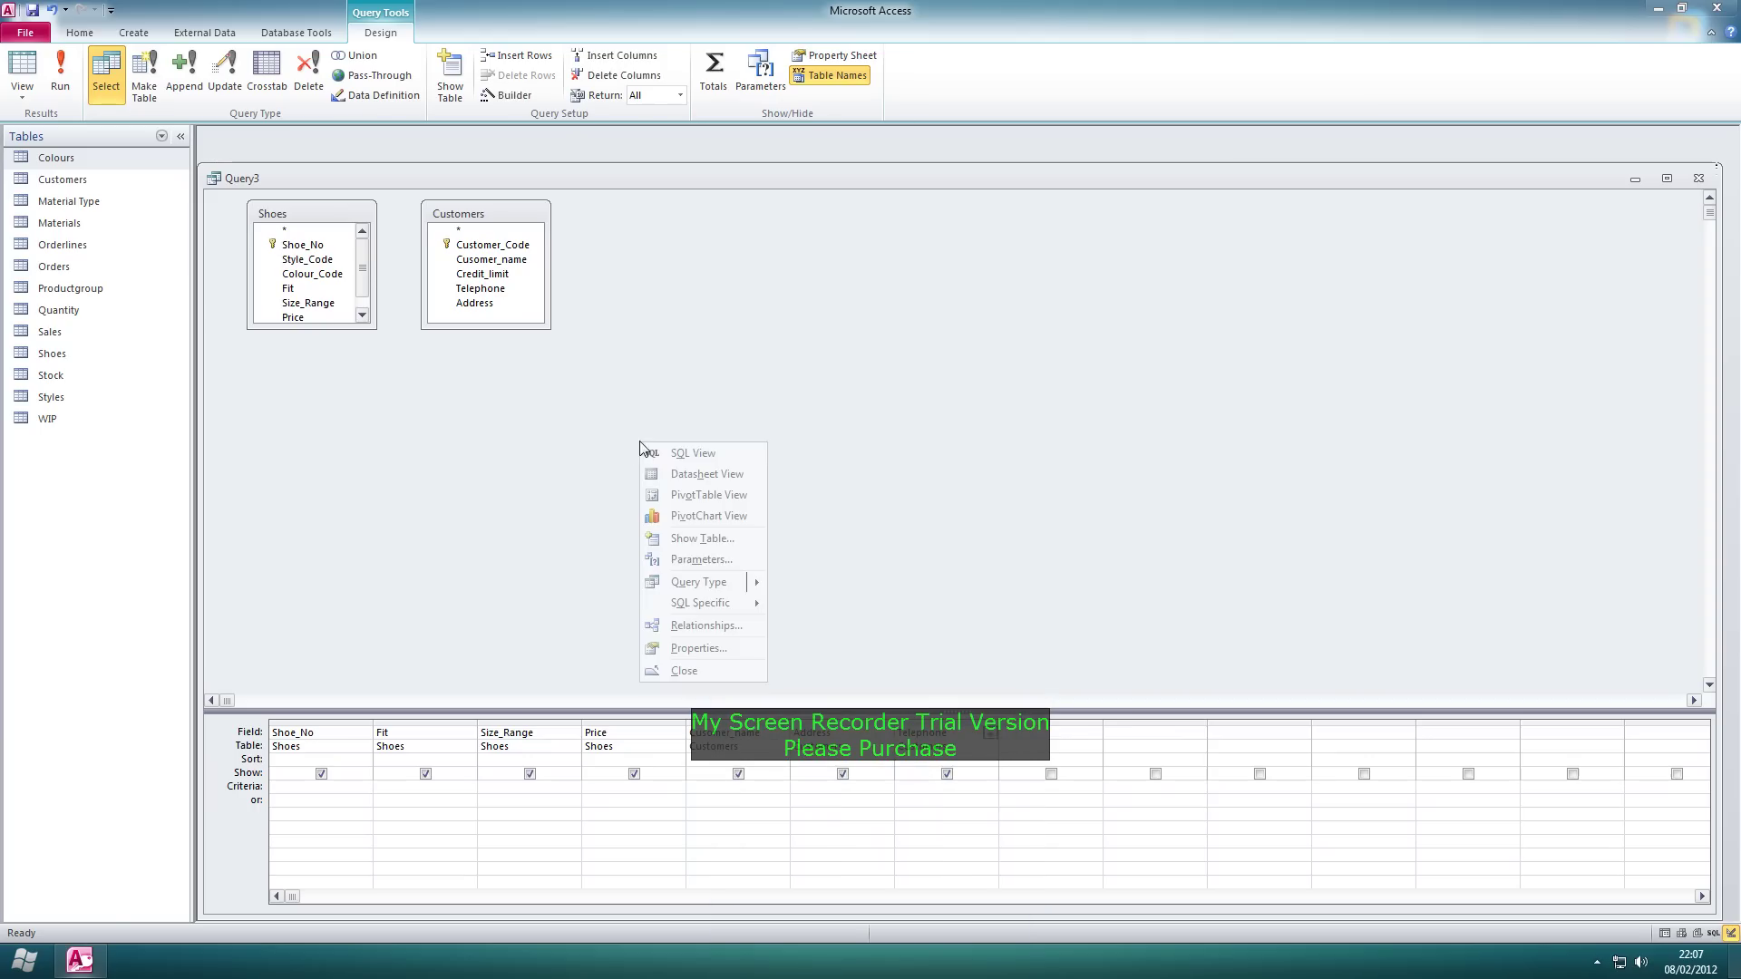
pyautogui.click(703, 539)
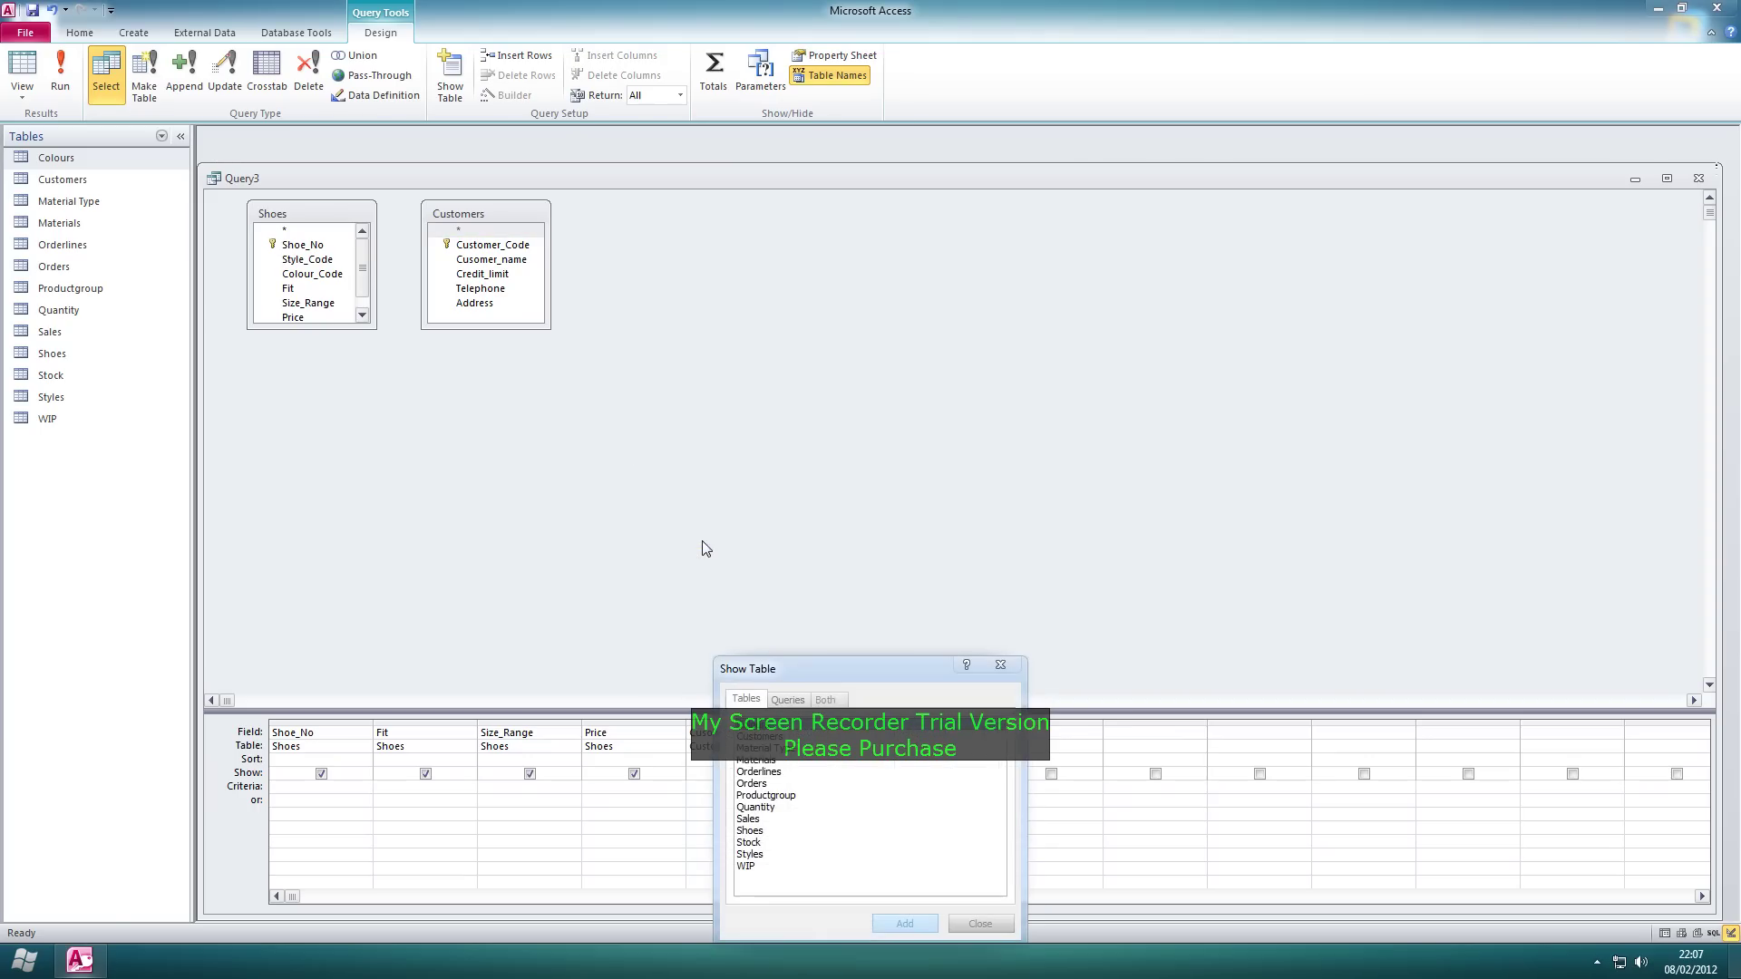
pyautogui.click(755, 819)
pyautogui.click(906, 923)
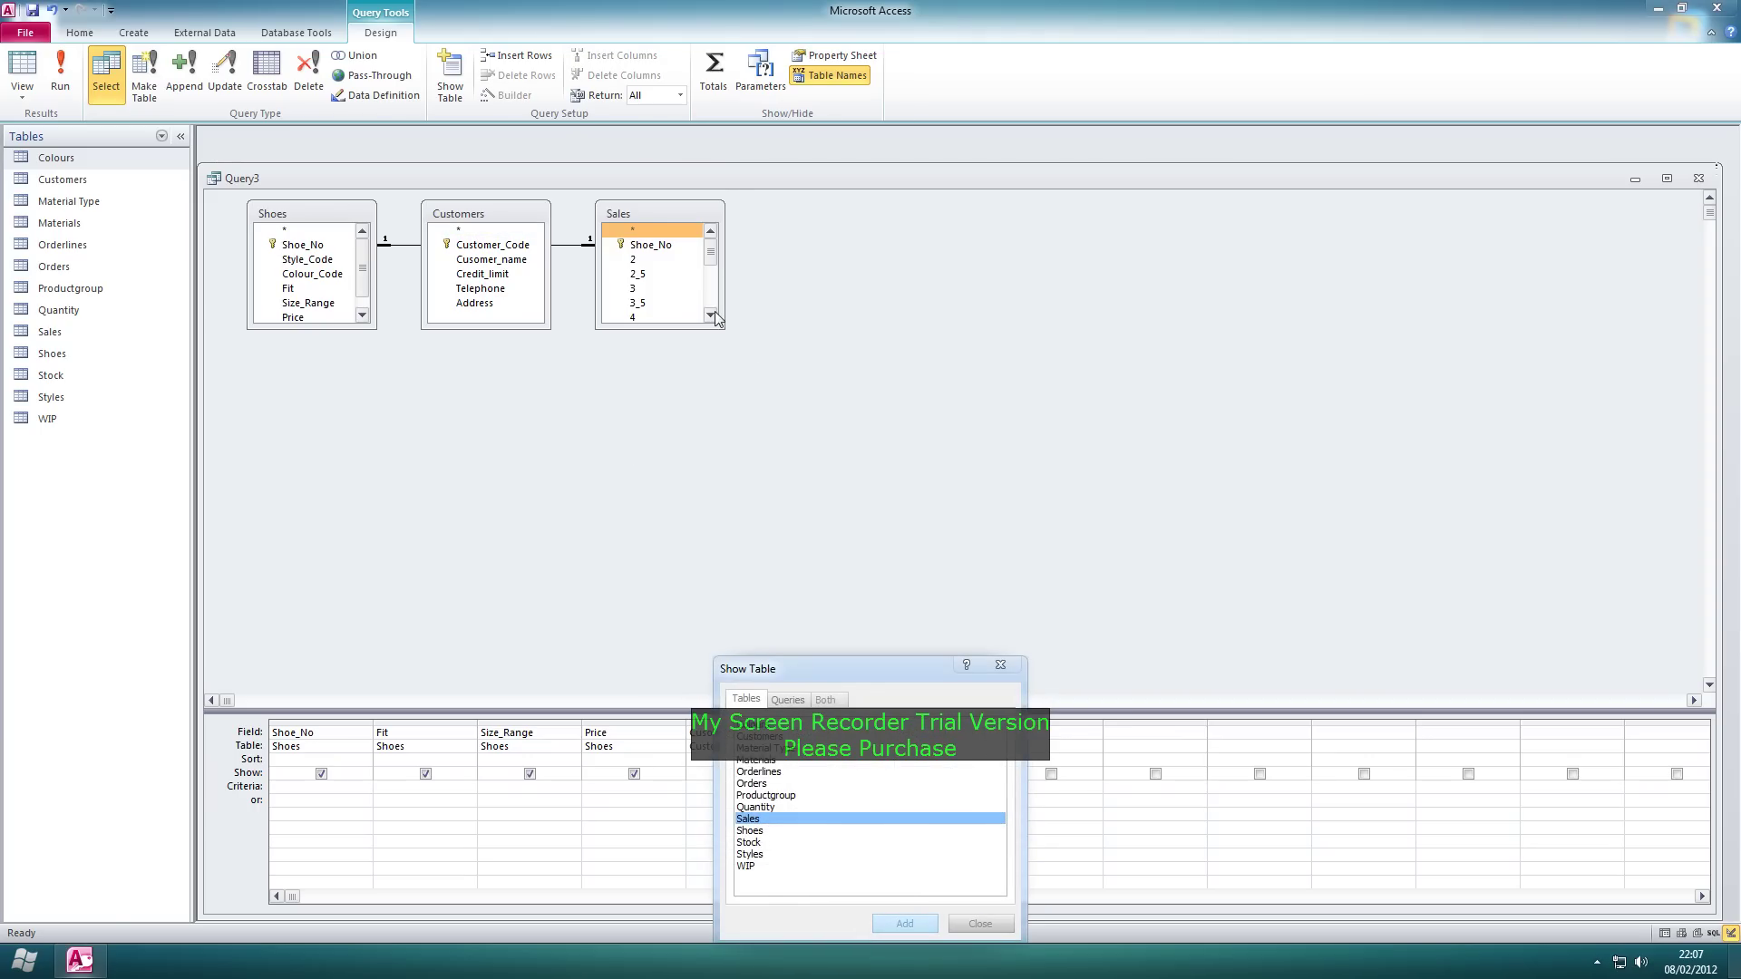
# - Add the Orderlines table and insert its Week field as the first column
pyautogui.click(772, 762)
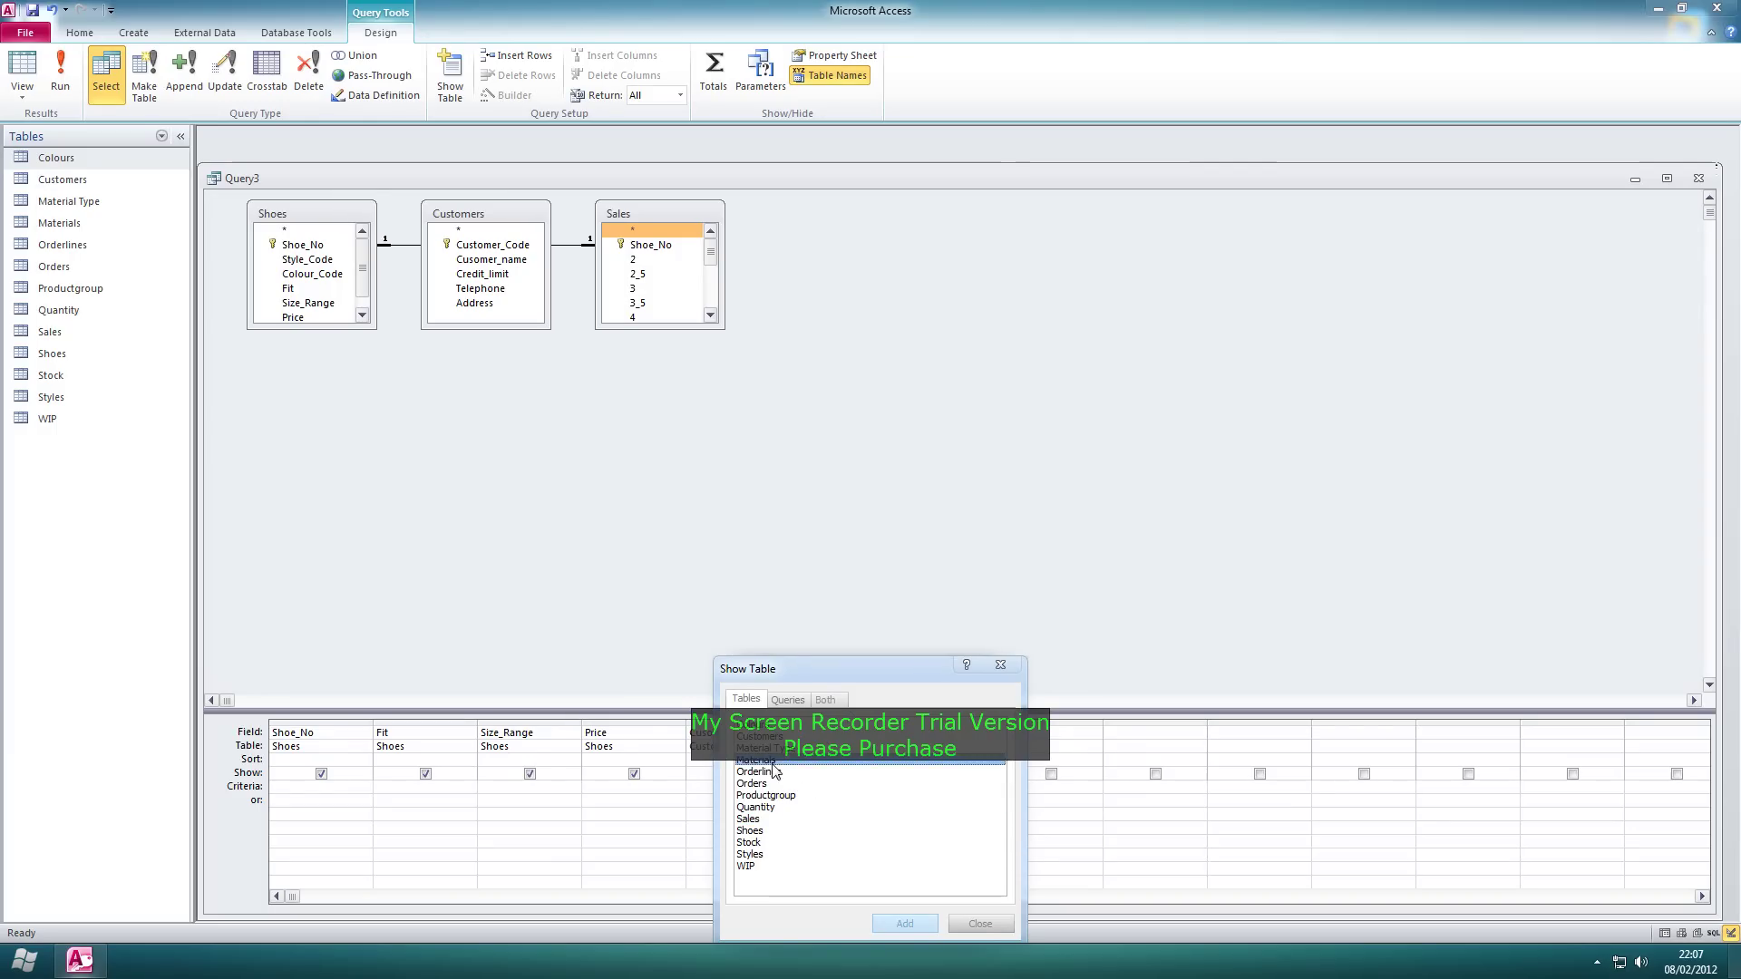
pyautogui.click(775, 772)
pyautogui.click(900, 923)
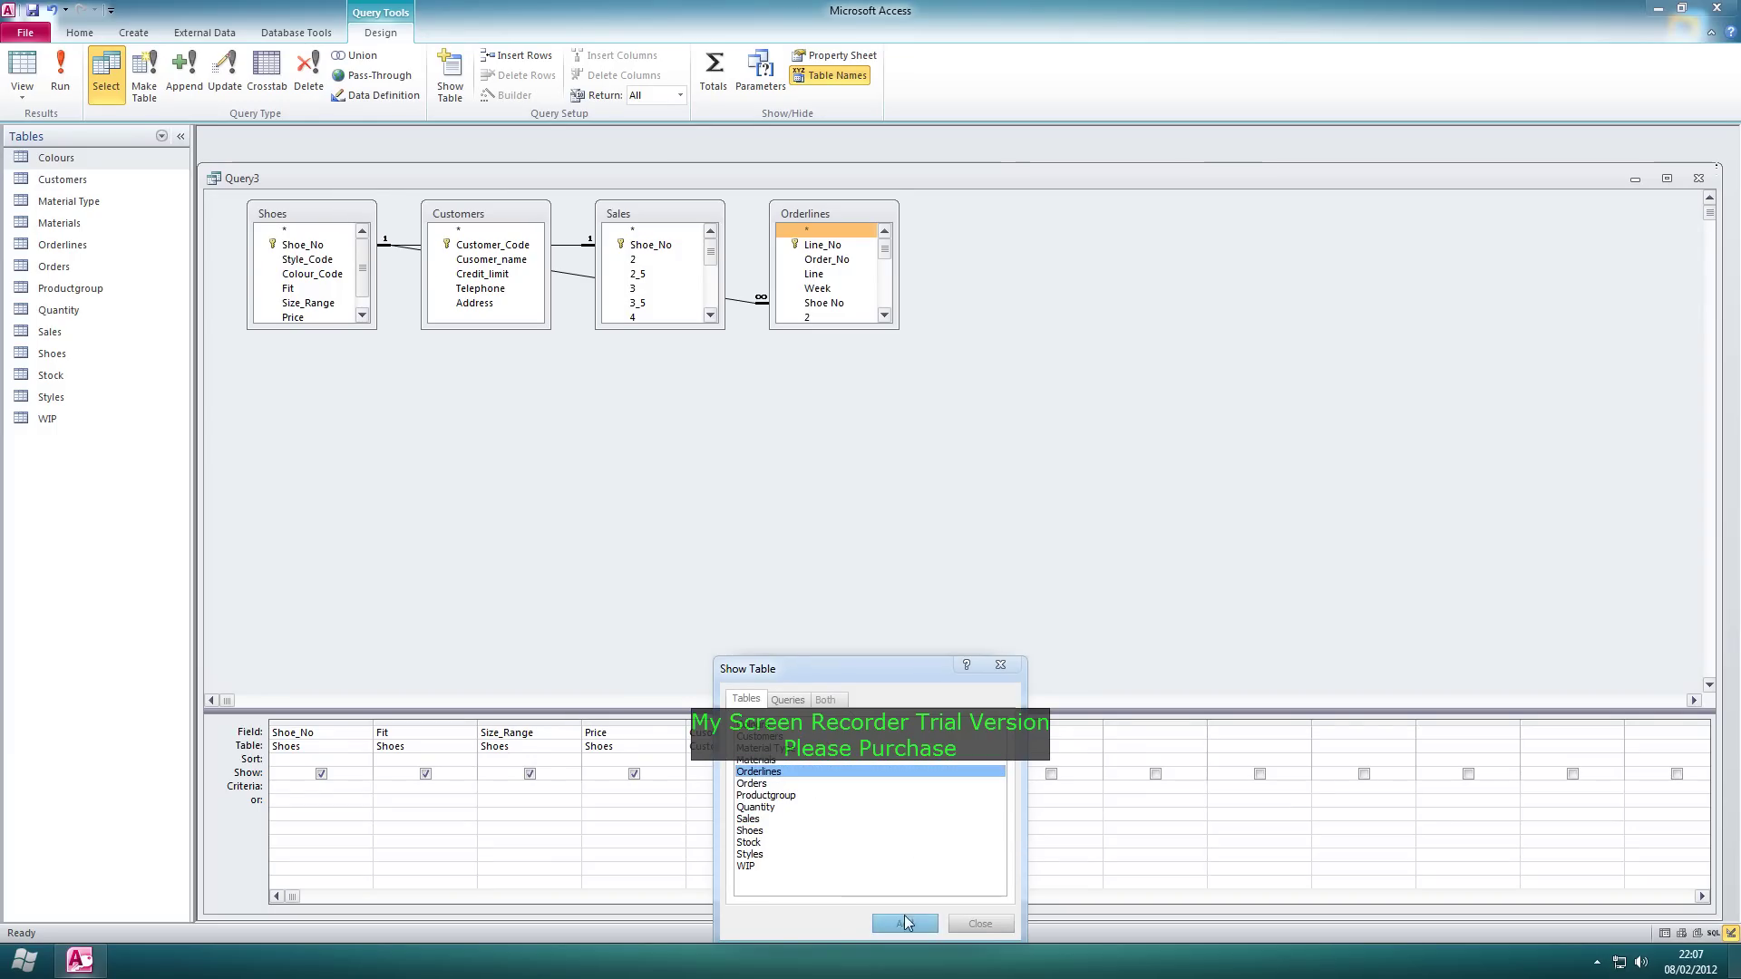
pyautogui.click(980, 923)
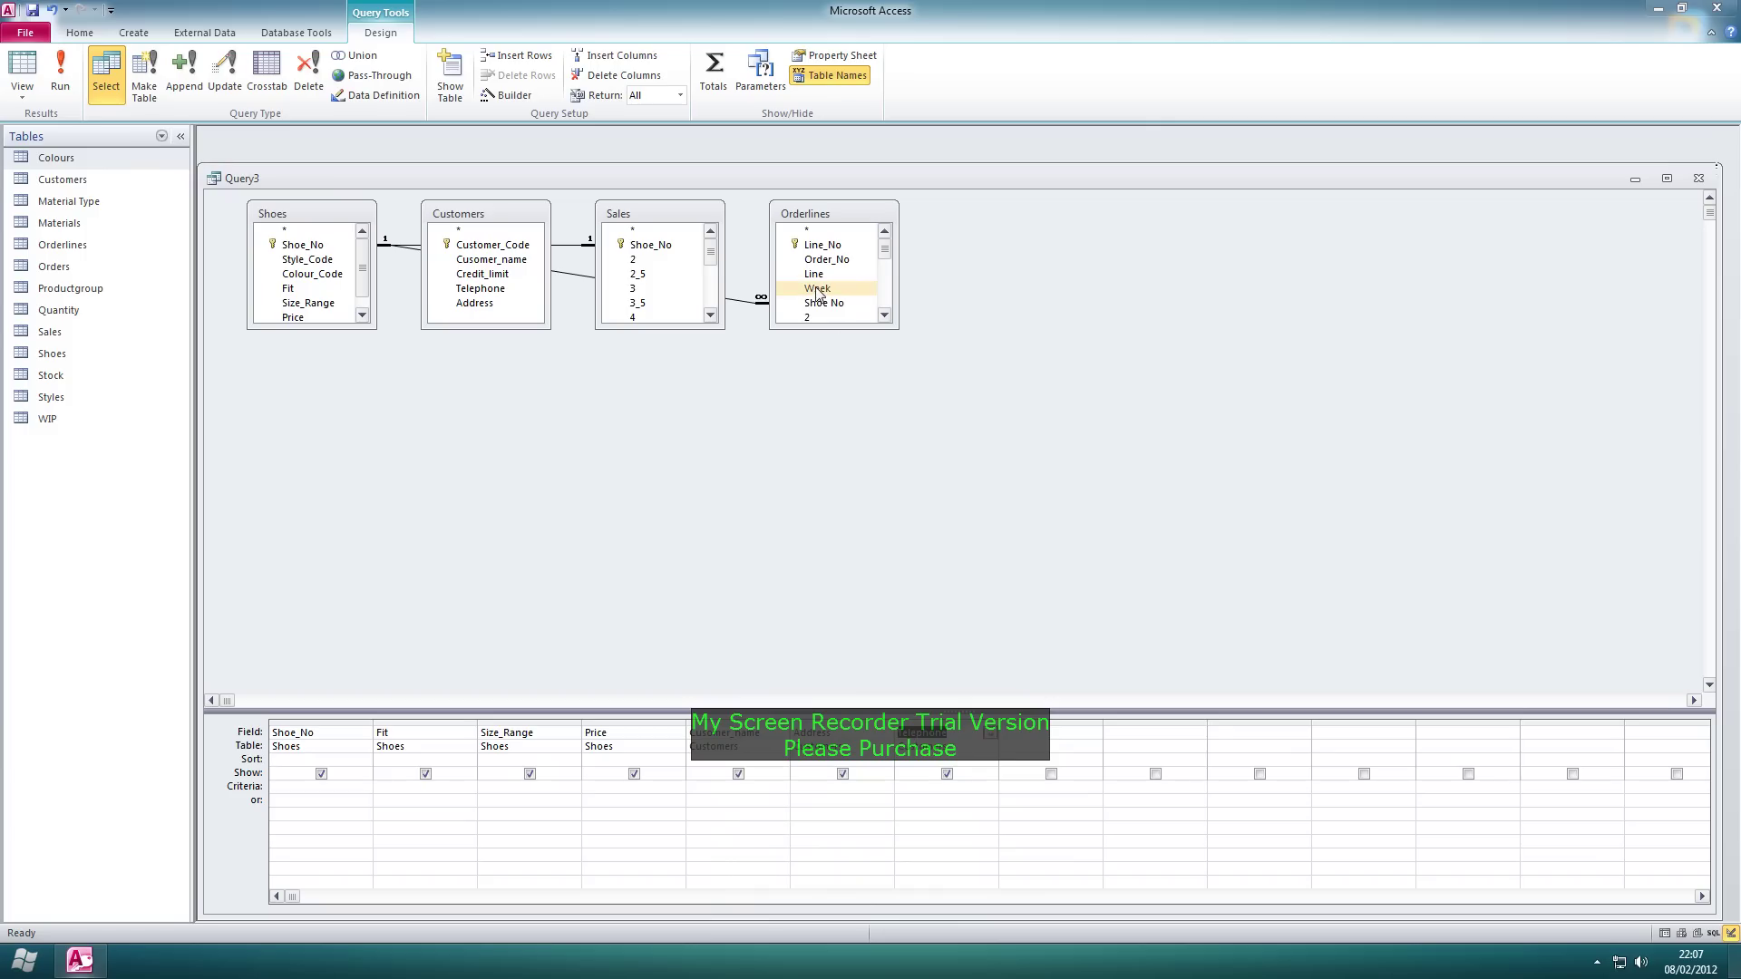
pyautogui.moveTo(817, 289); pyautogui.dragTo(322, 733)
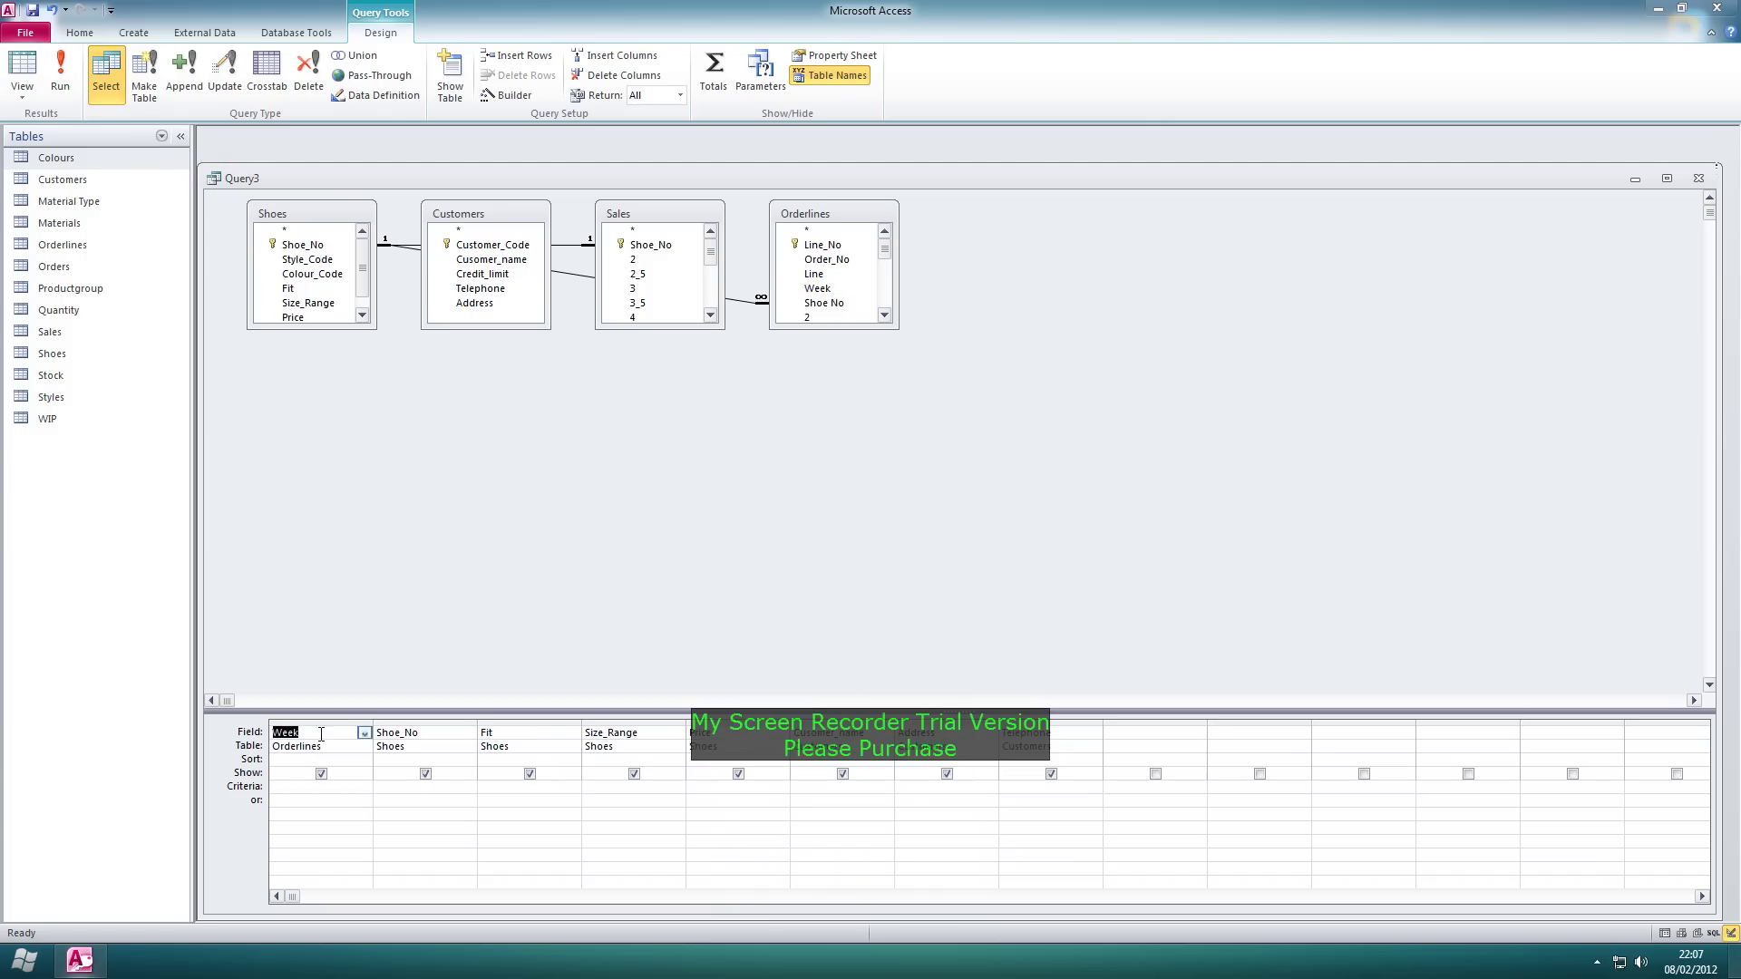
pyautogui.click(321, 787)
# - Set ascending sorts on both Shoe_No and Customer_name in the Sort row
pyautogui.click(444, 759)
pyautogui.click(469, 760)
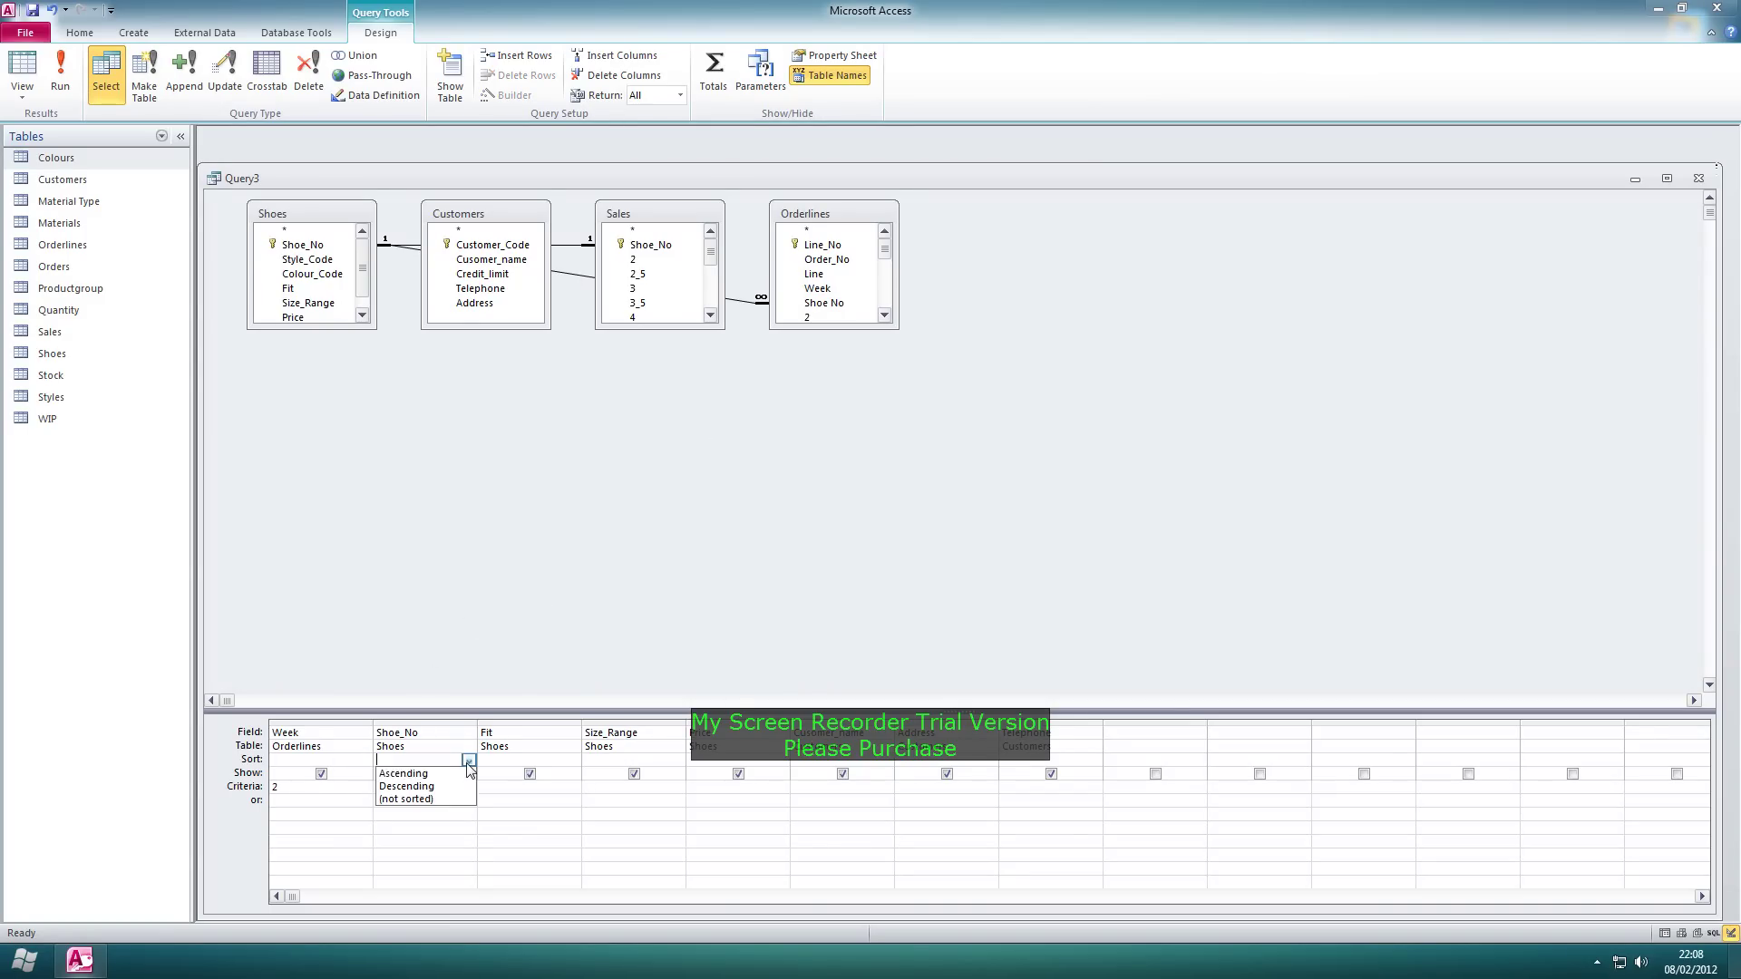
pyautogui.click(439, 774)
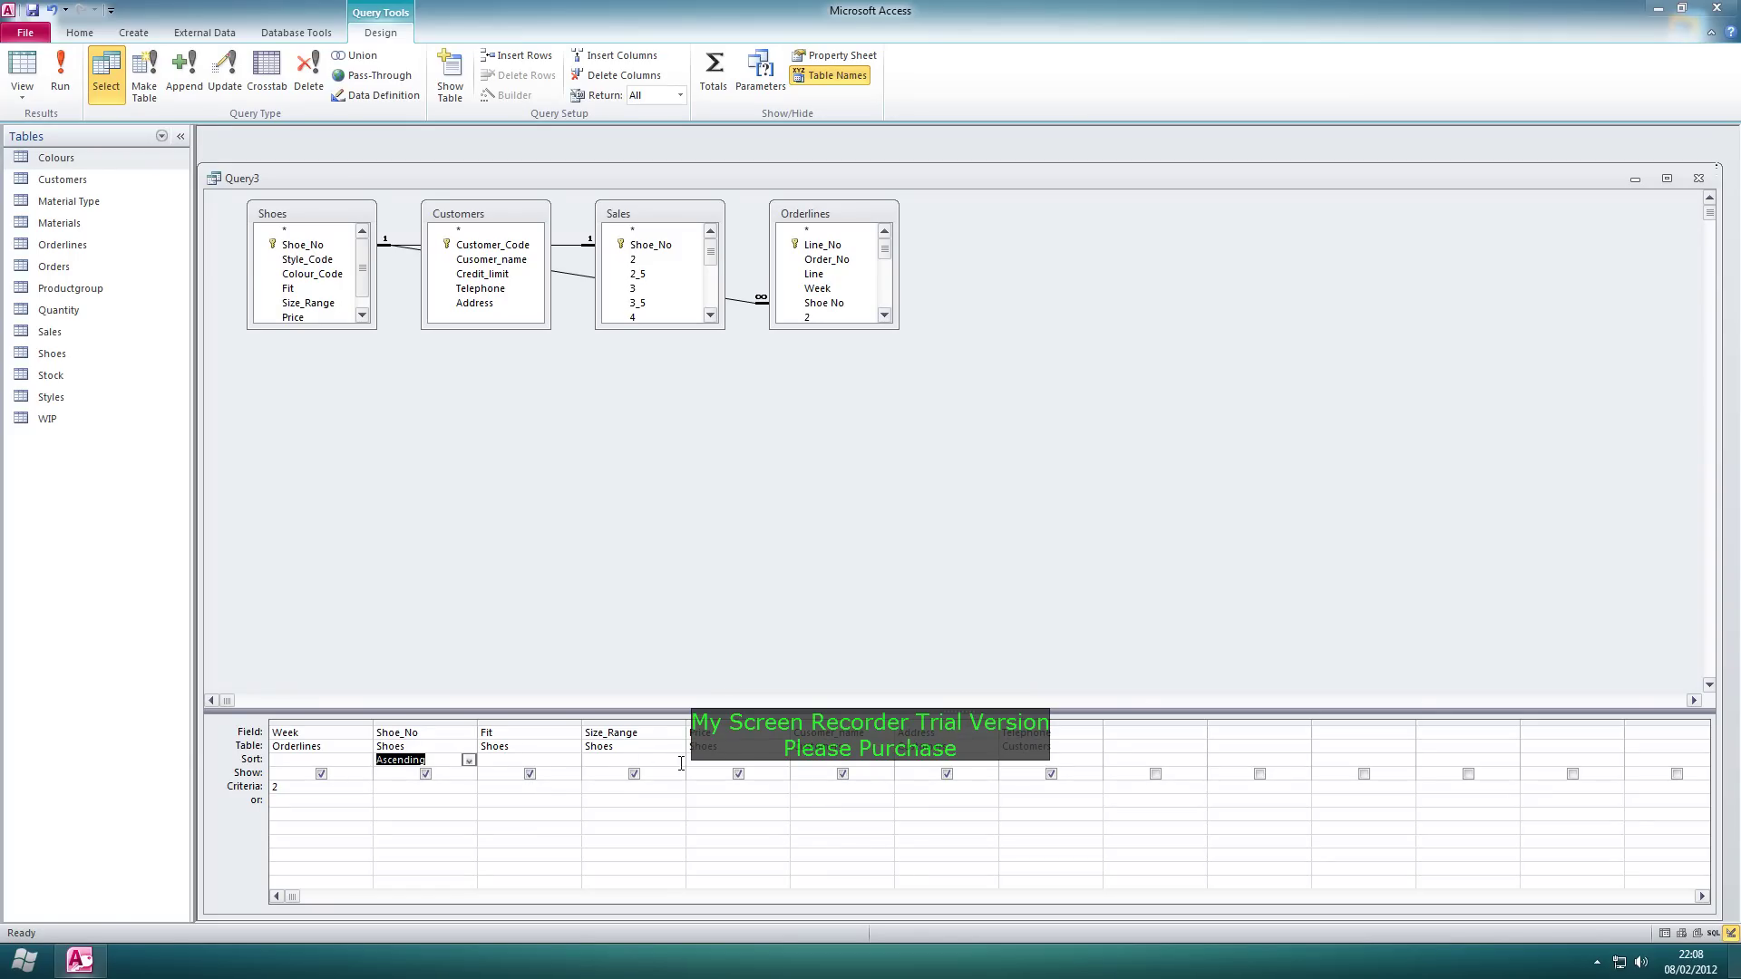
pyautogui.click(843, 763)
pyautogui.click(886, 762)
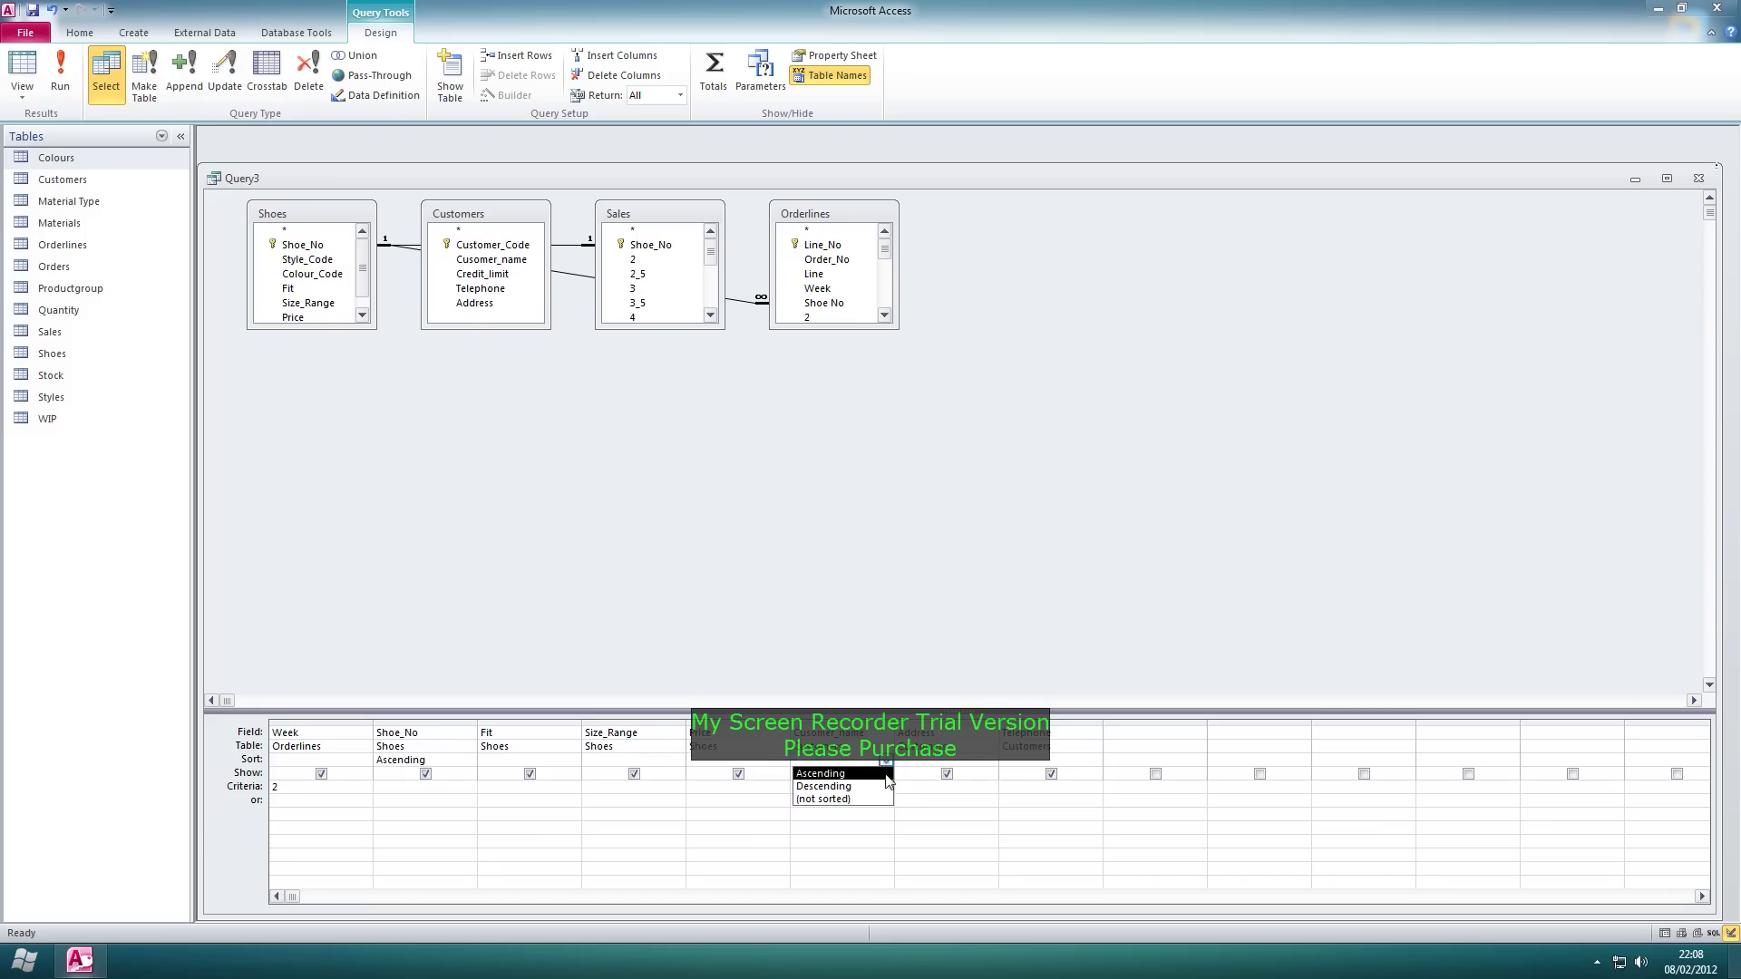
pyautogui.click(875, 774)
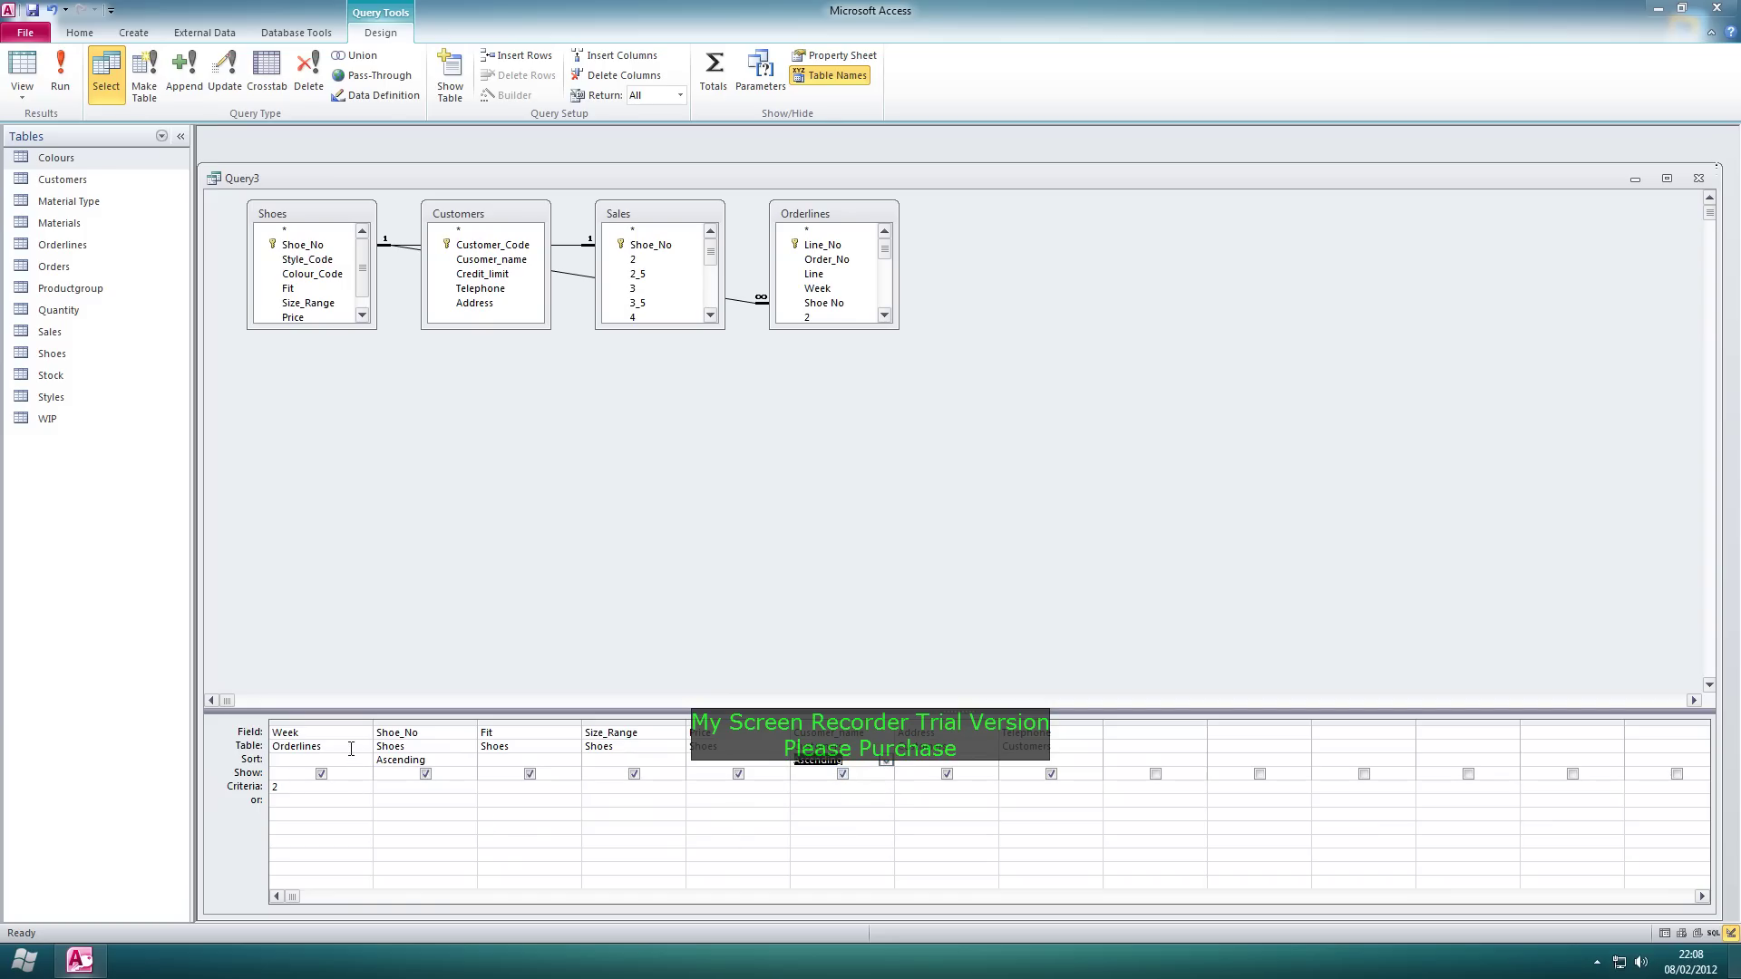
pyautogui.click(1088, 812)
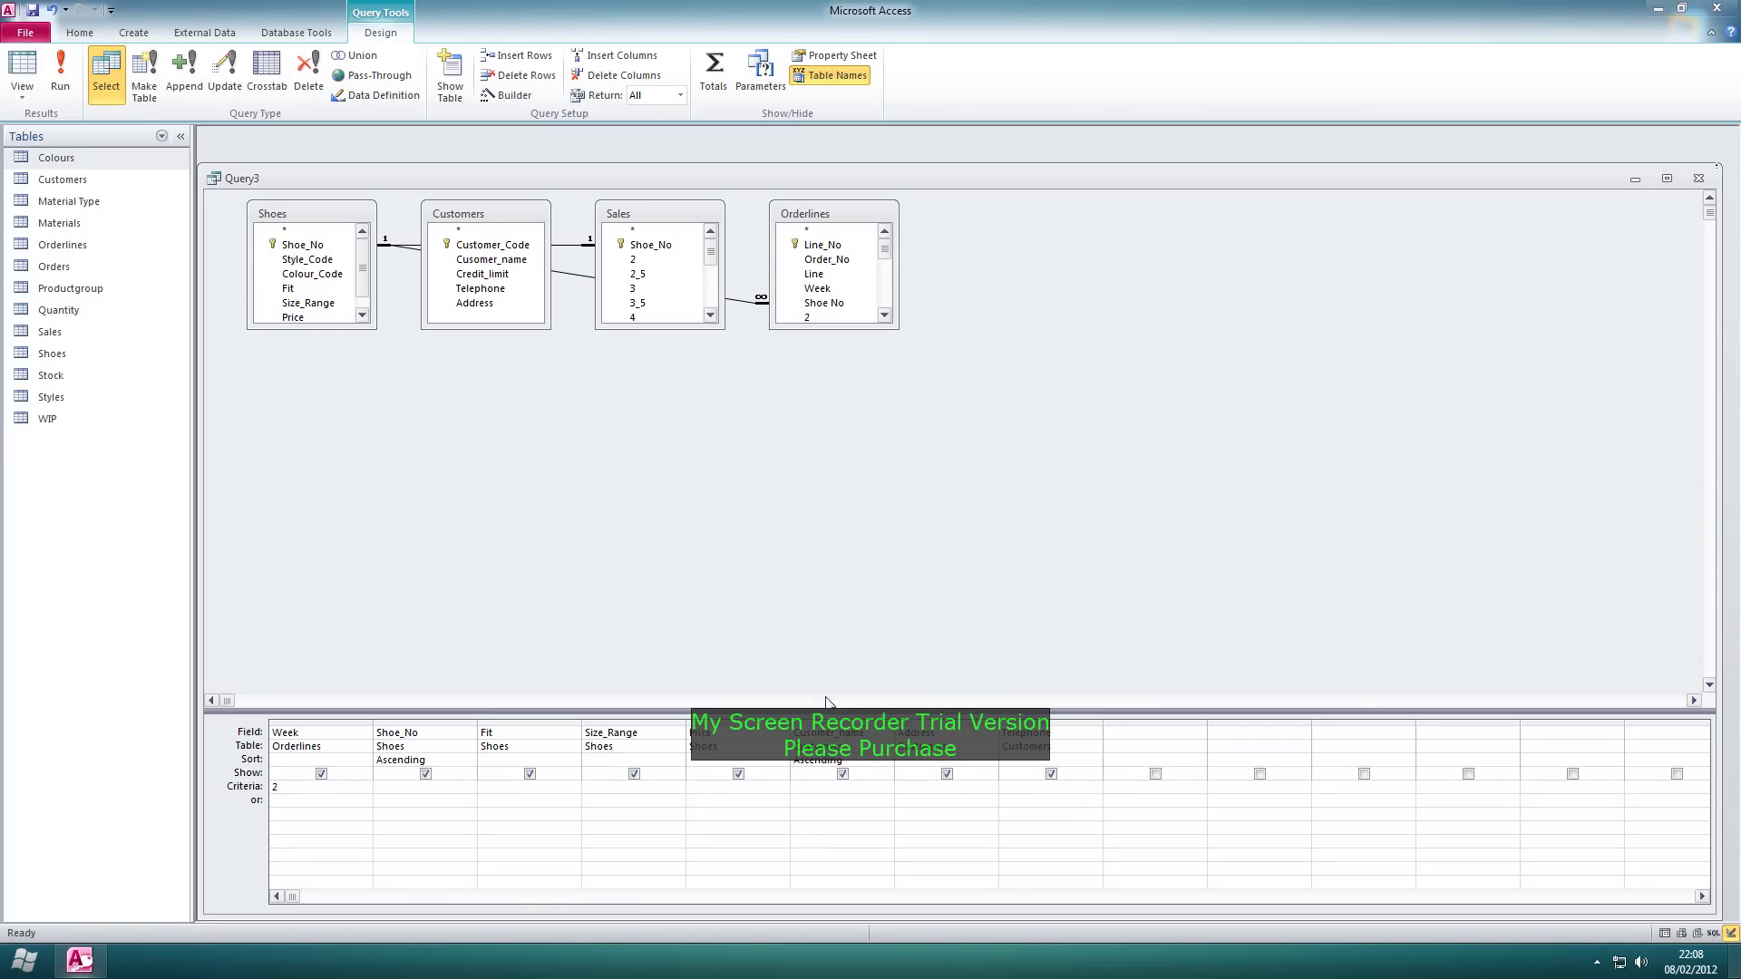
pyautogui.click(713, 73)
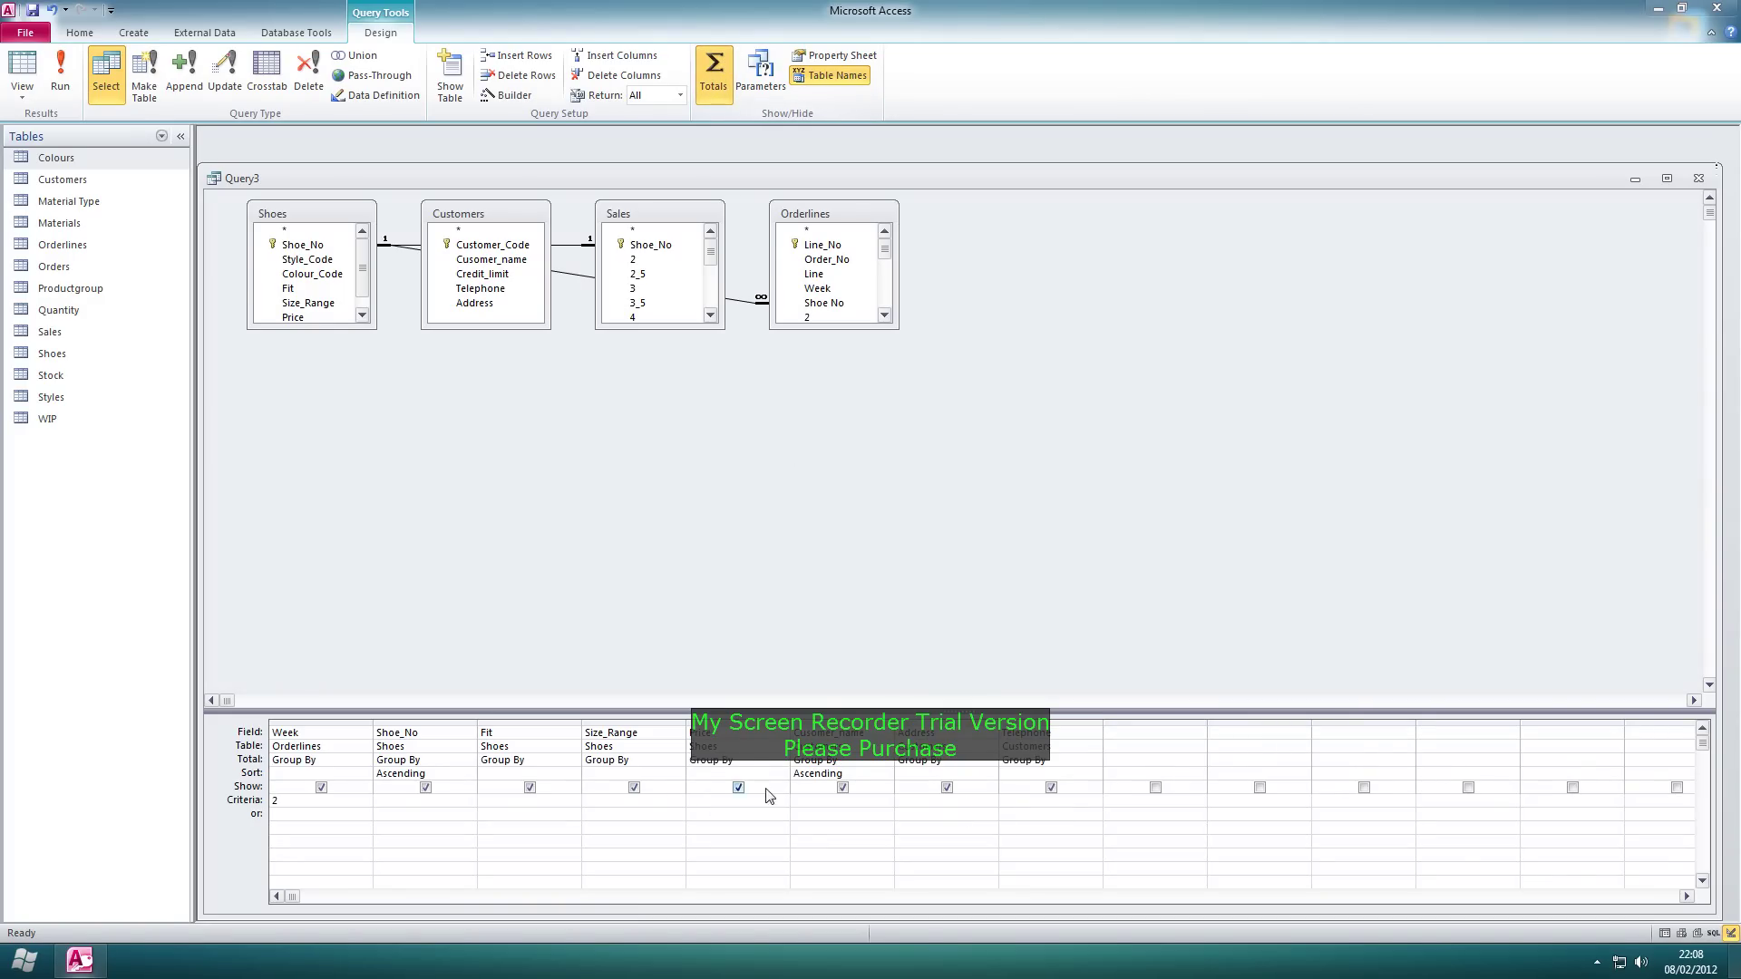
pyautogui.click(783, 765)
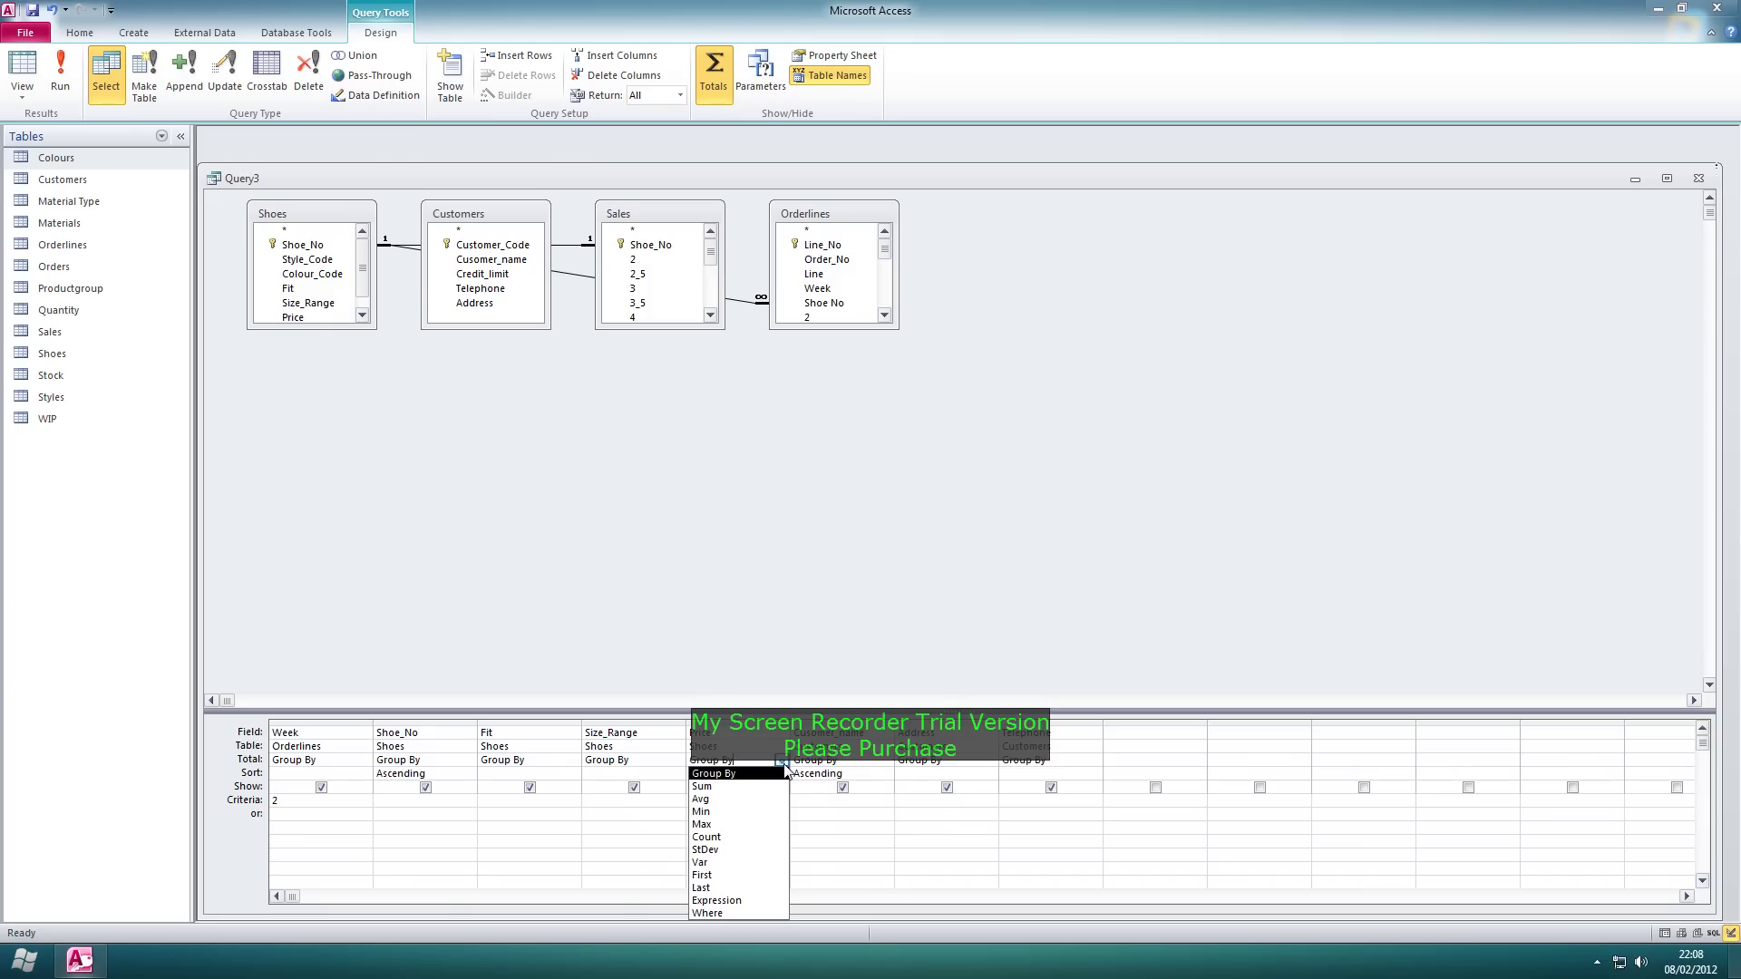
pyautogui.click(769, 787)
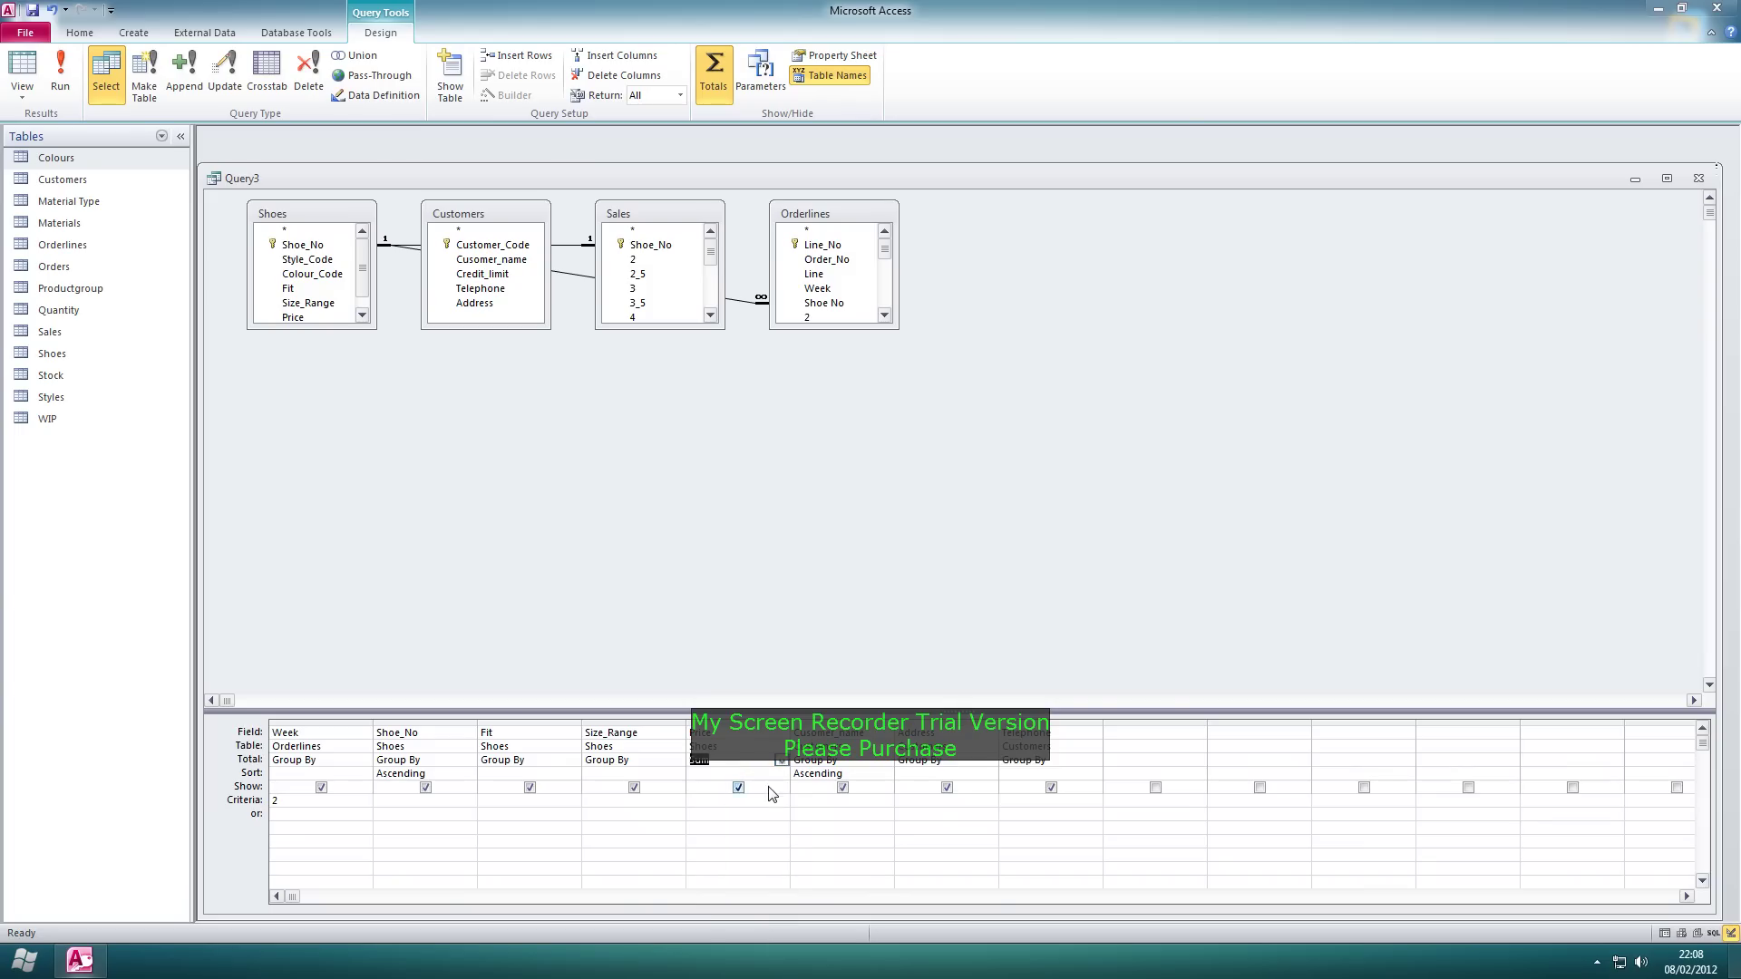
pyautogui.click(772, 839)
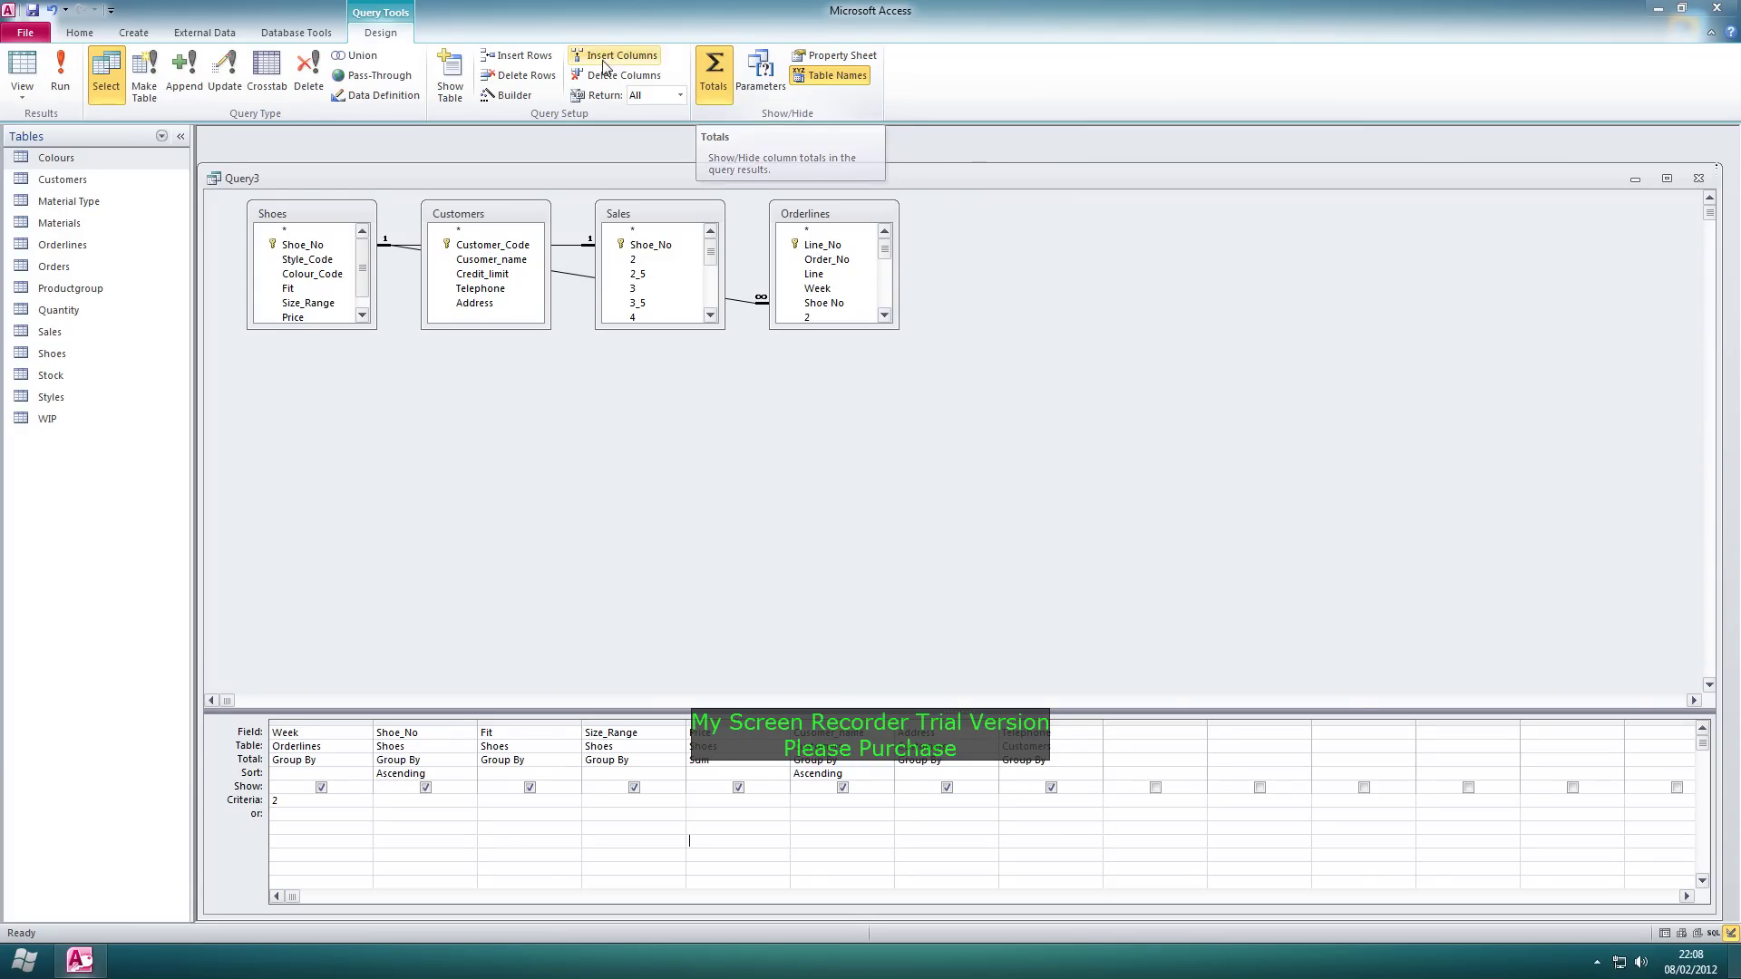
pyautogui.click(781, 760)
pyautogui.click(716, 777)
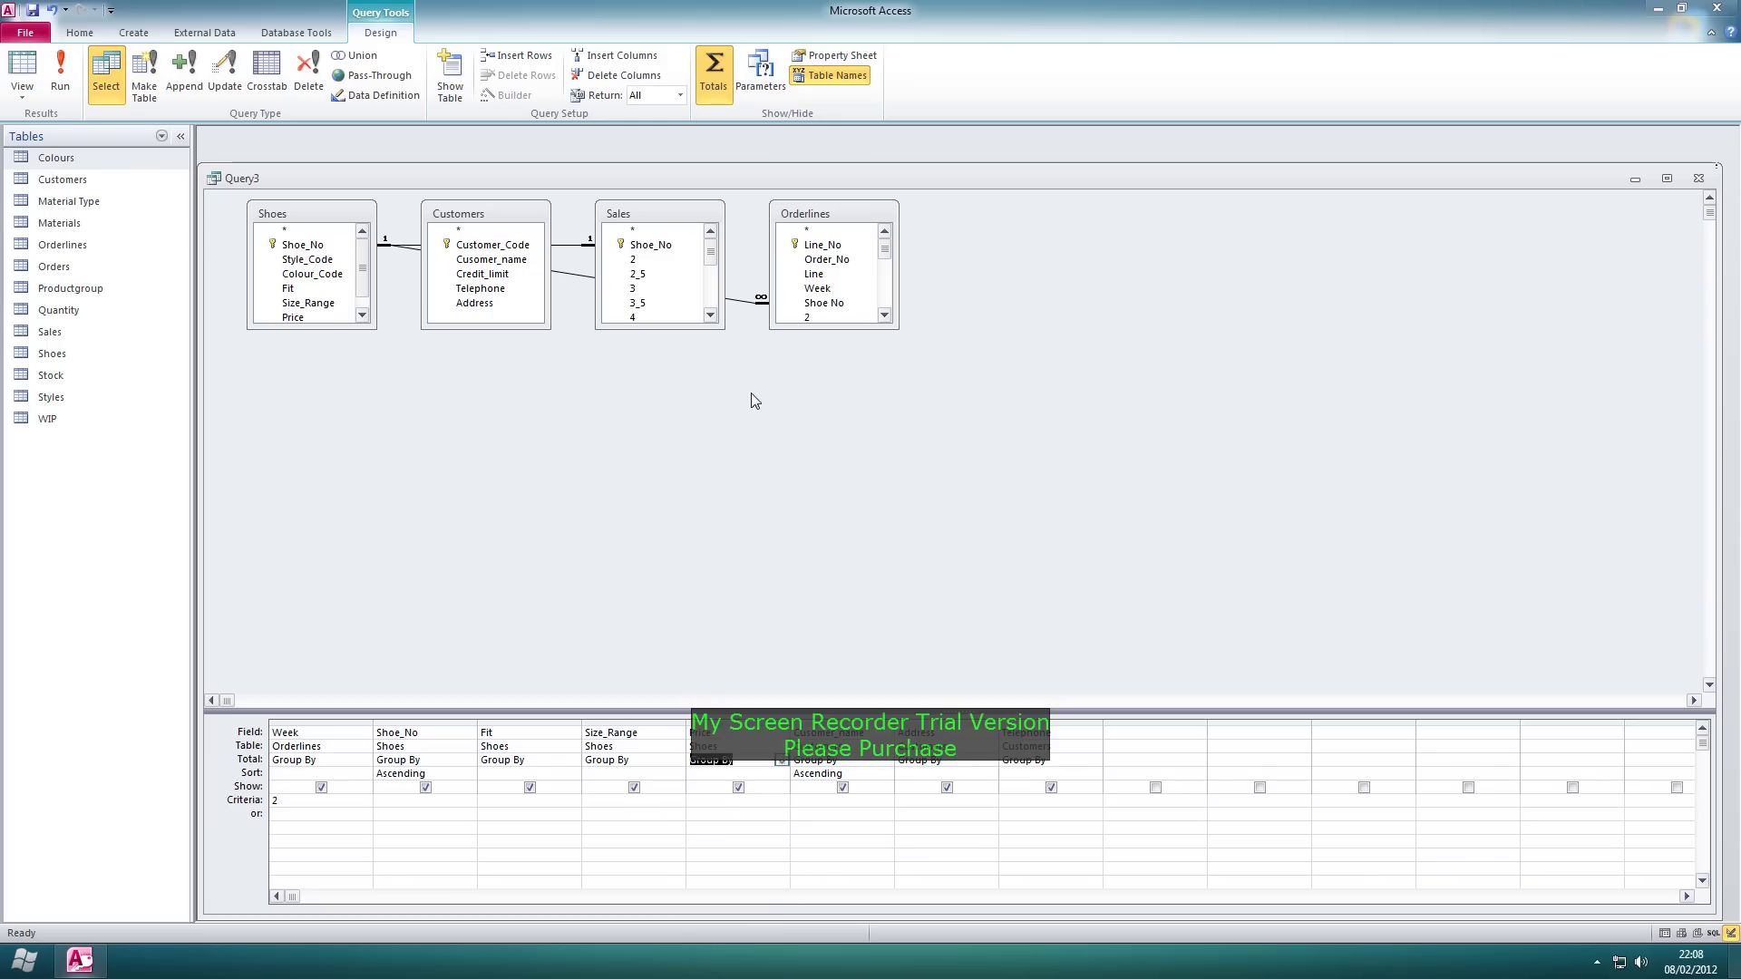
pyautogui.click(730, 91)
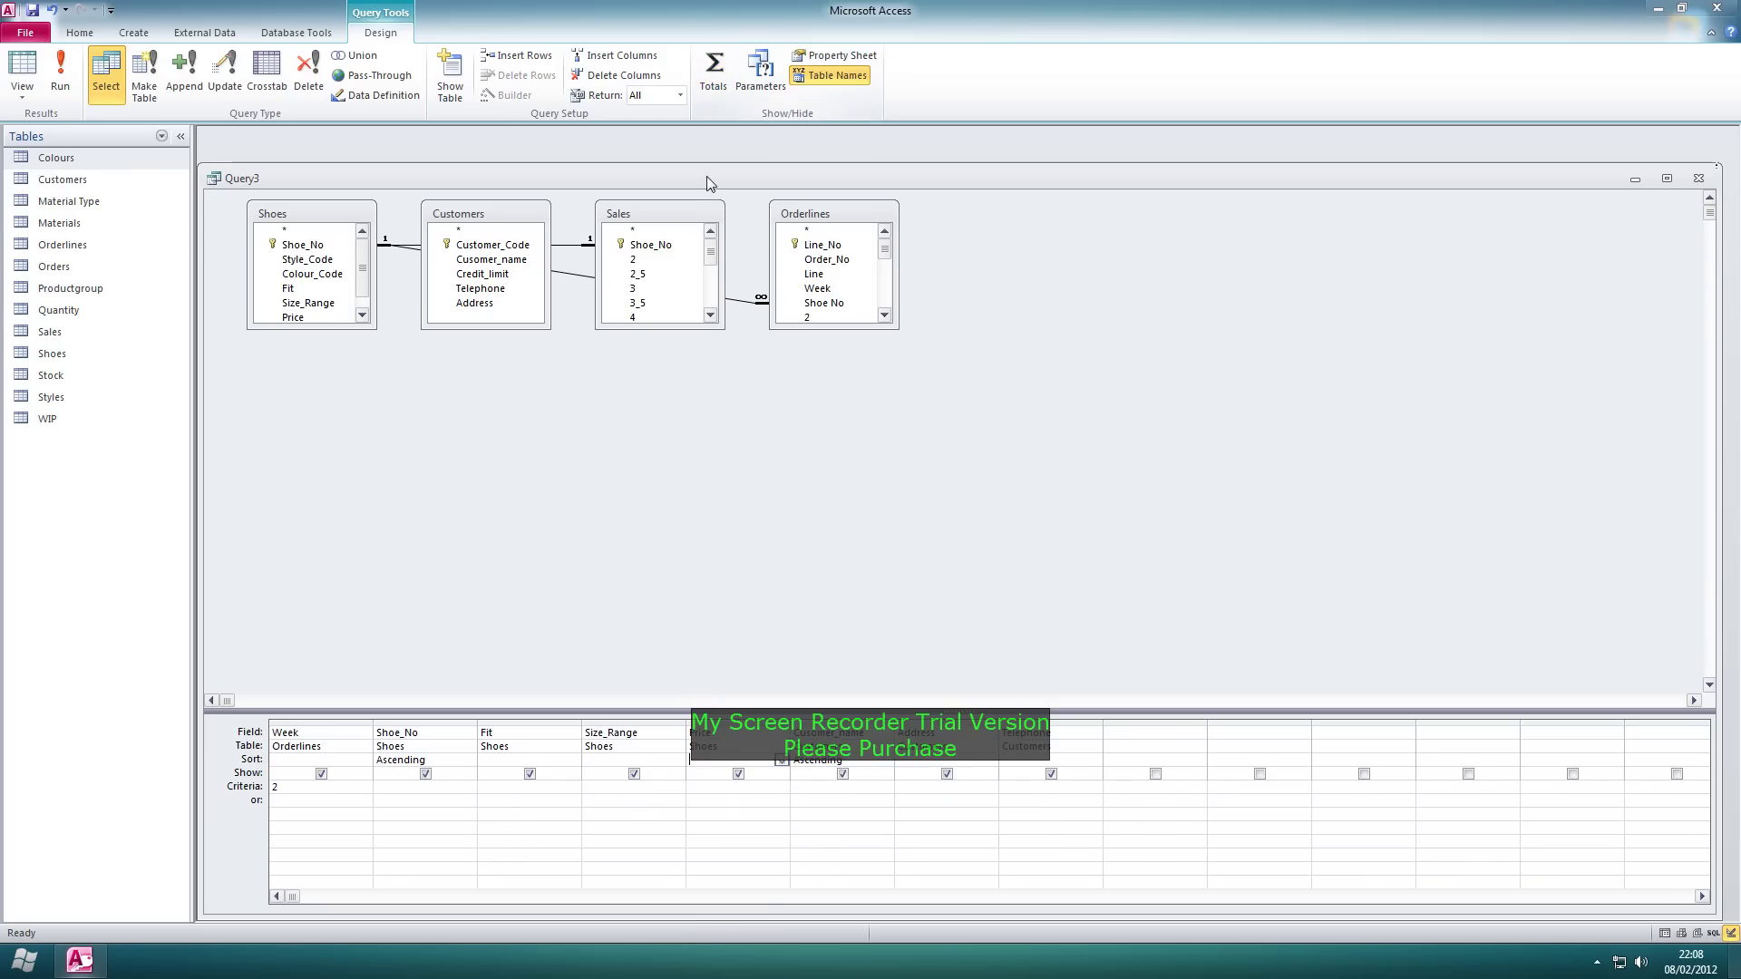
pyautogui.click(61, 73)
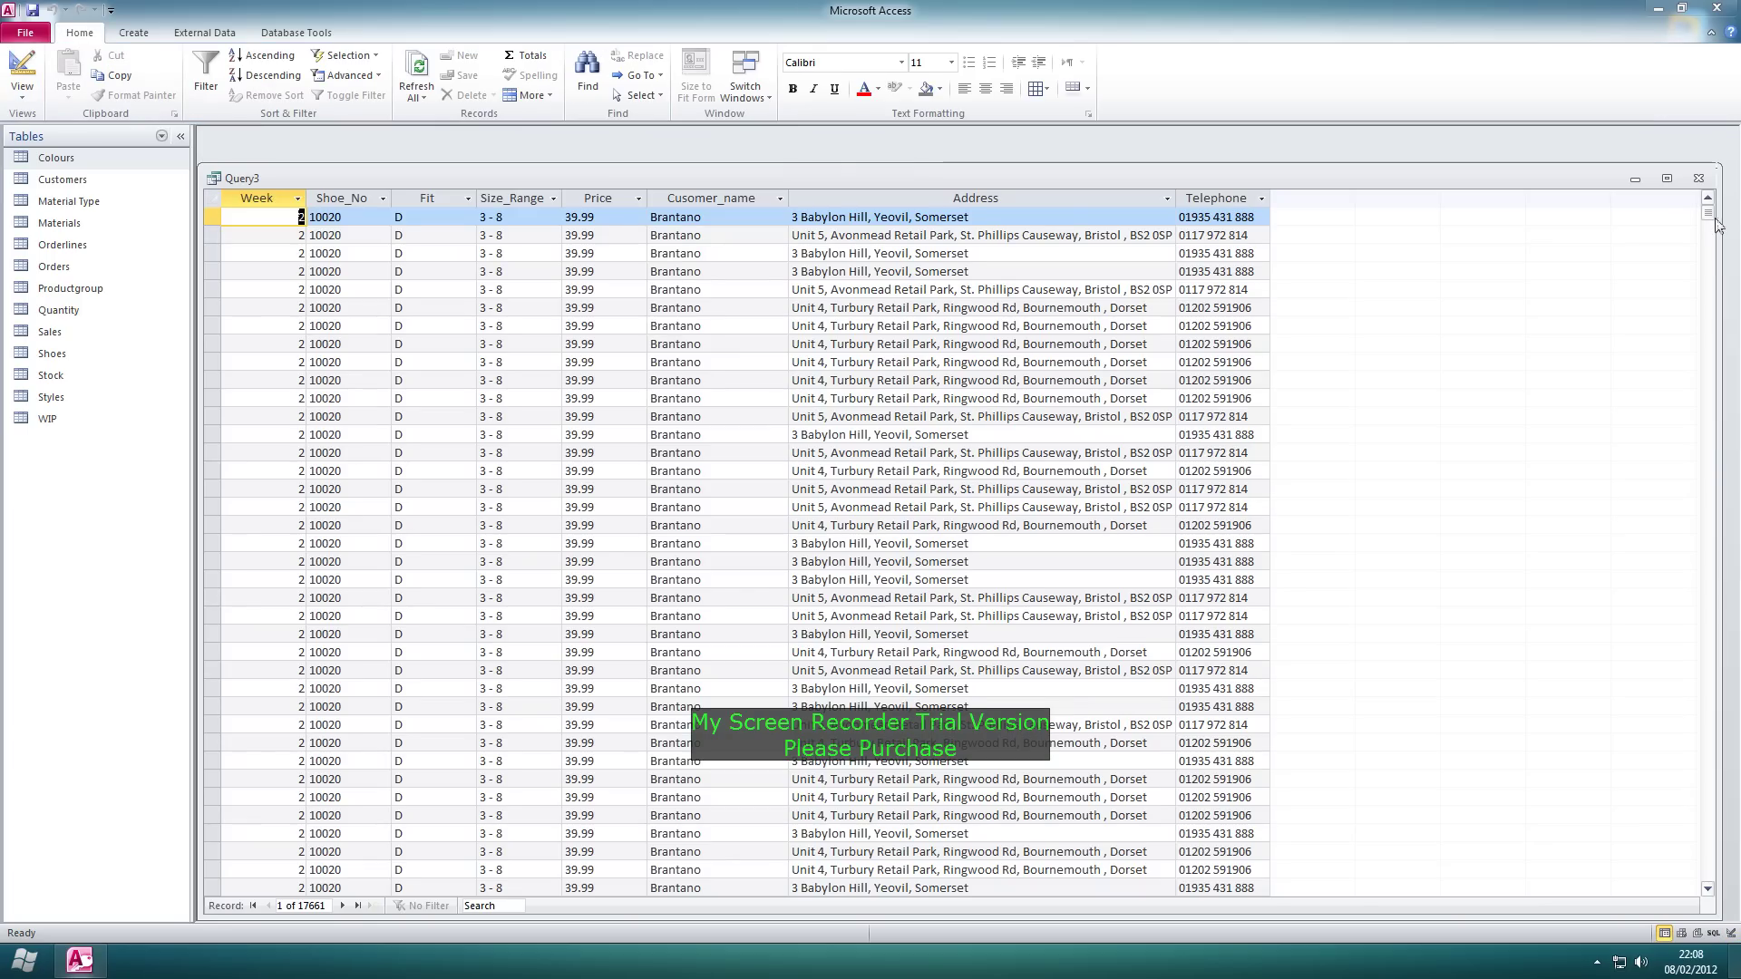
pyautogui.moveTo(1717, 225); pyautogui.dragTo(1719, 182)
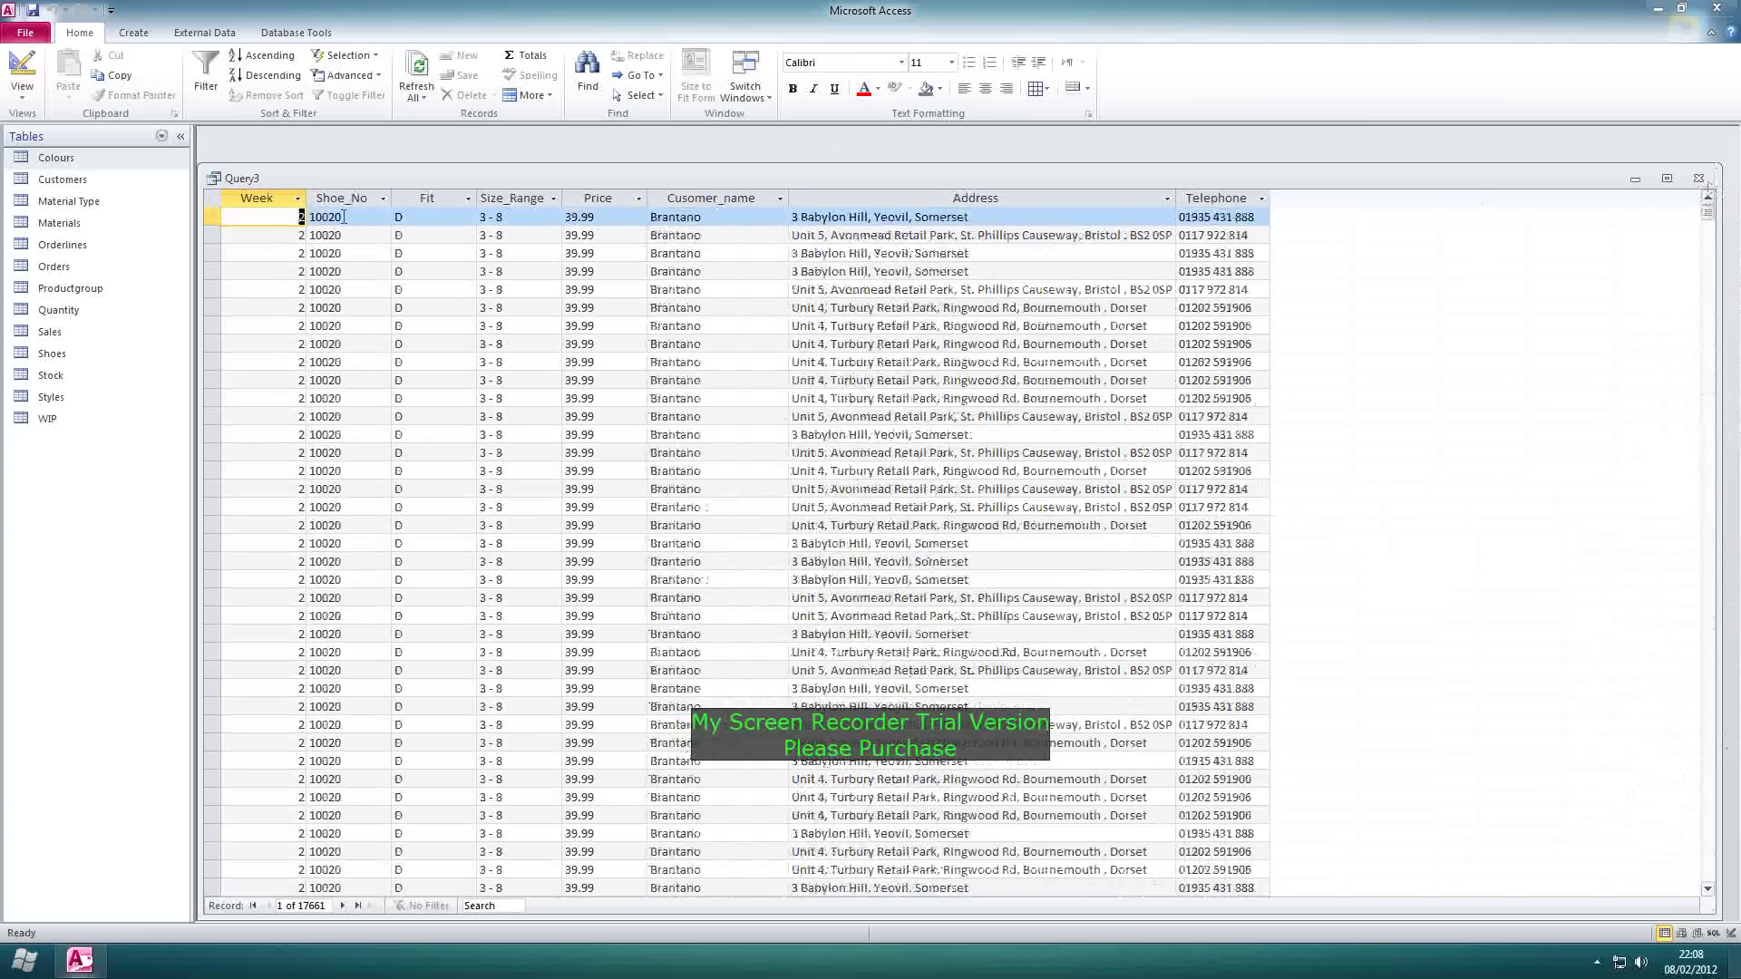
pyautogui.moveTo(404, 176); pyautogui.dragTo(420, 136)
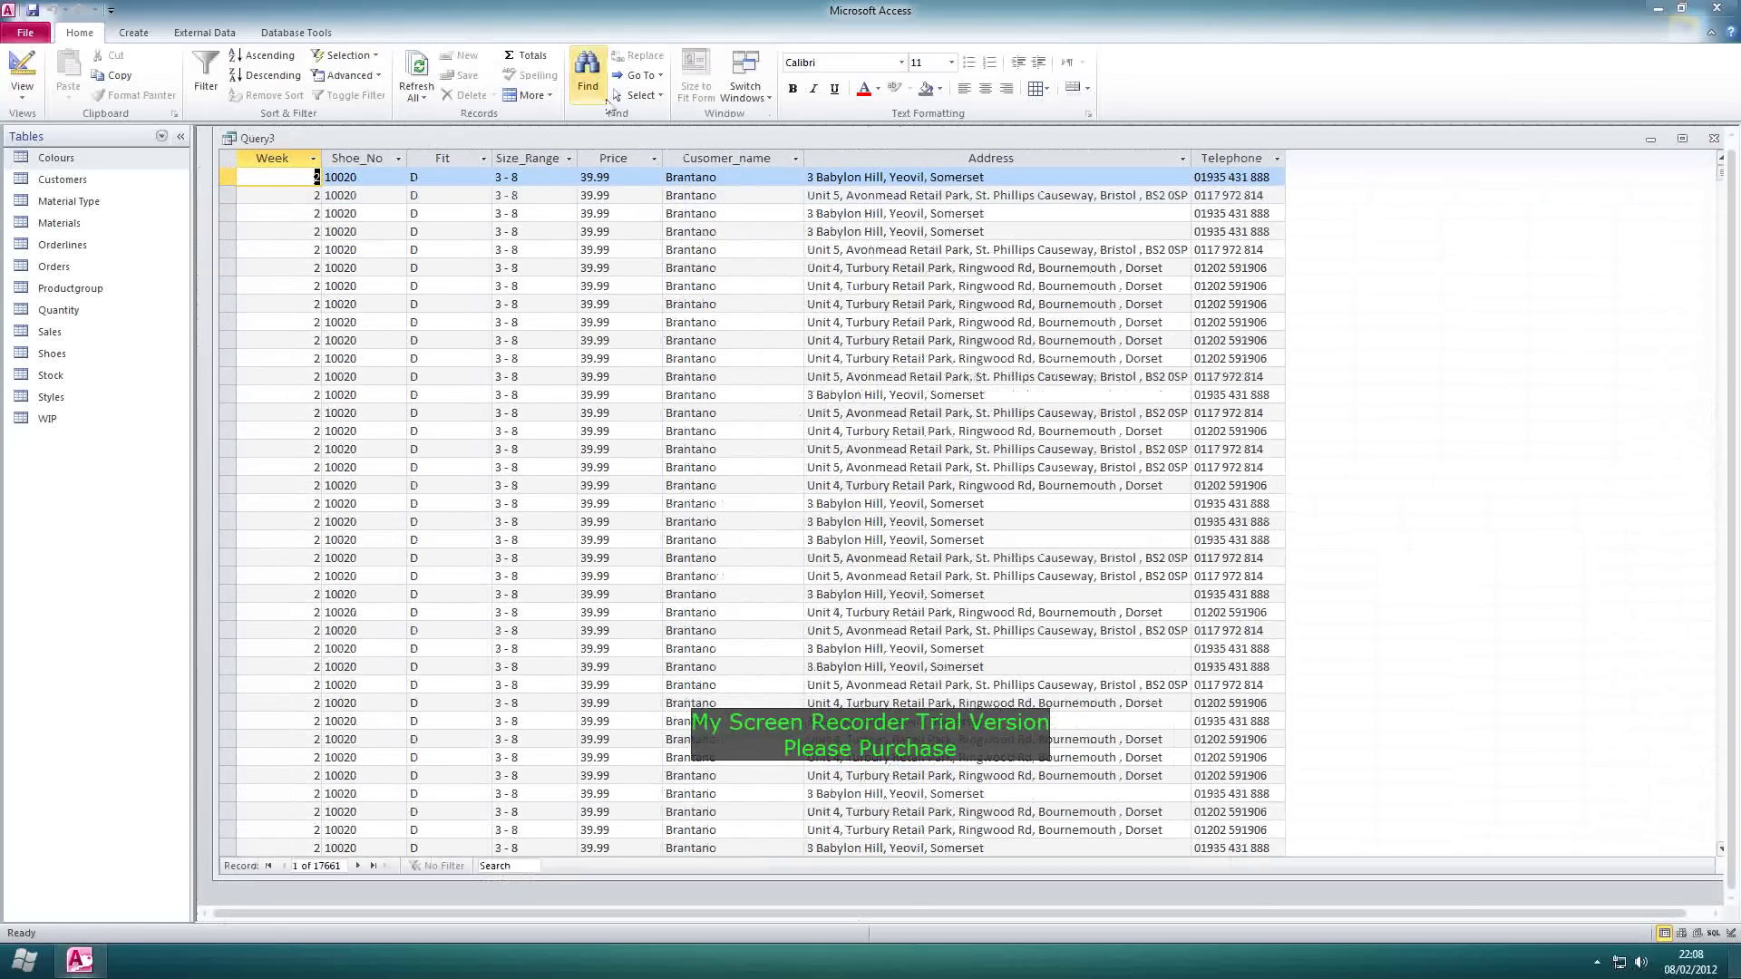
pyautogui.click(20, 95)
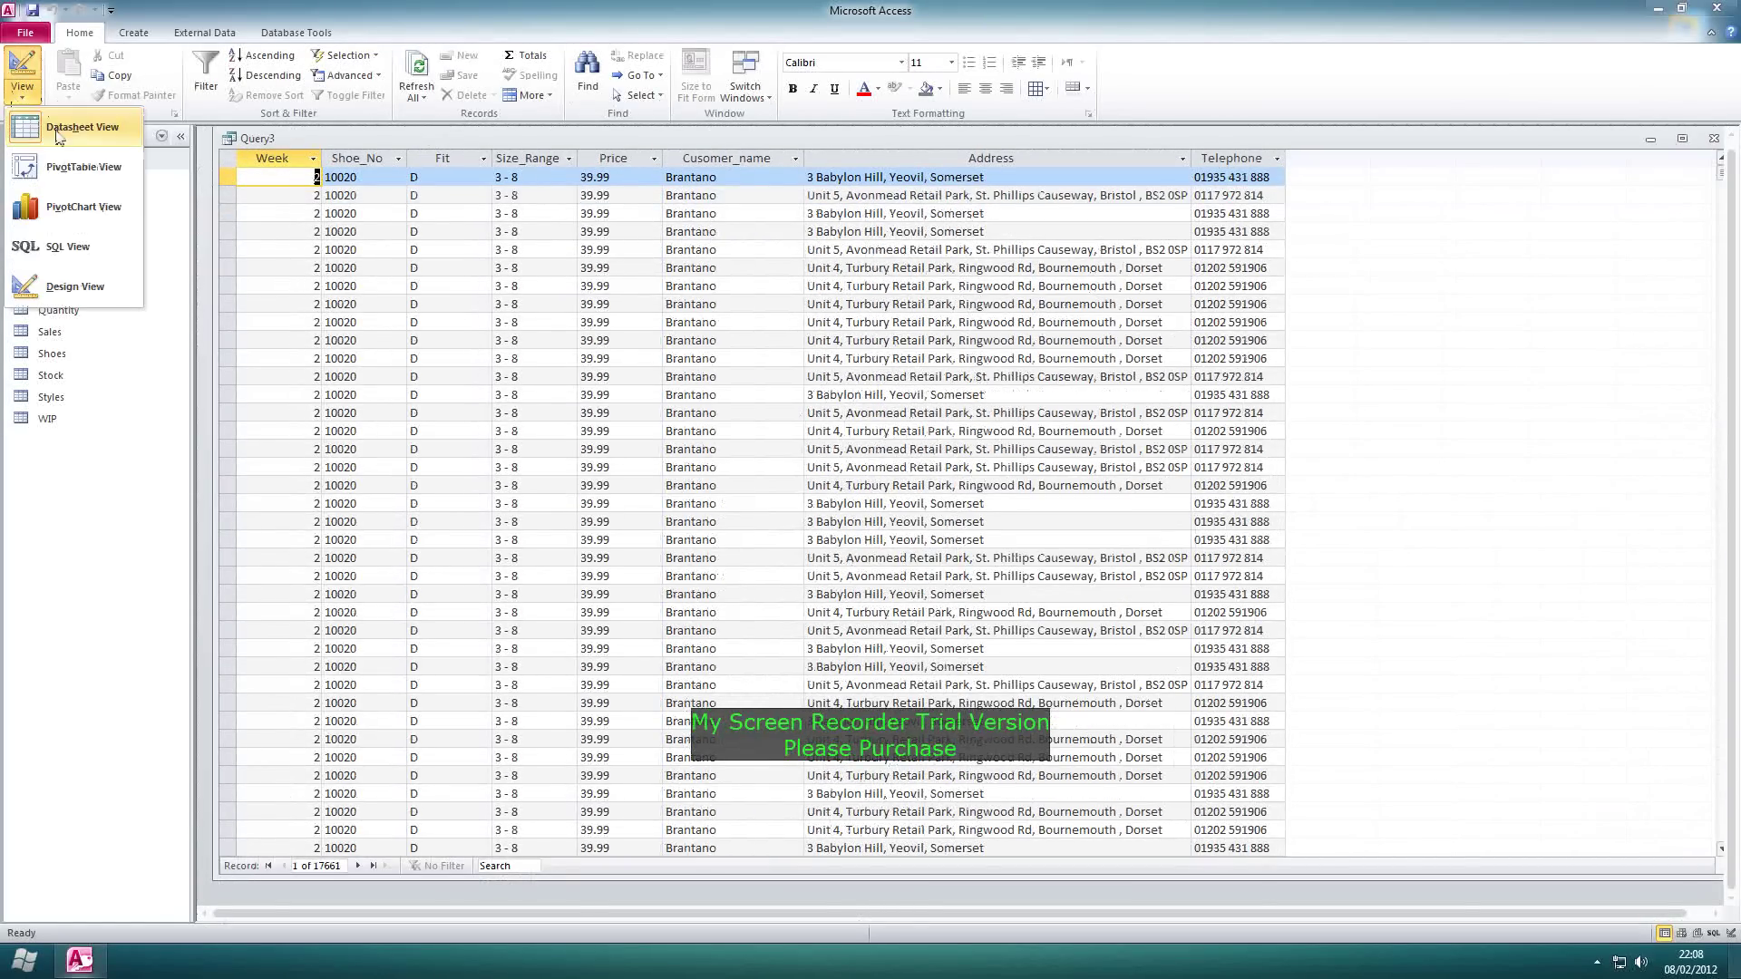
pyautogui.click(65, 289)
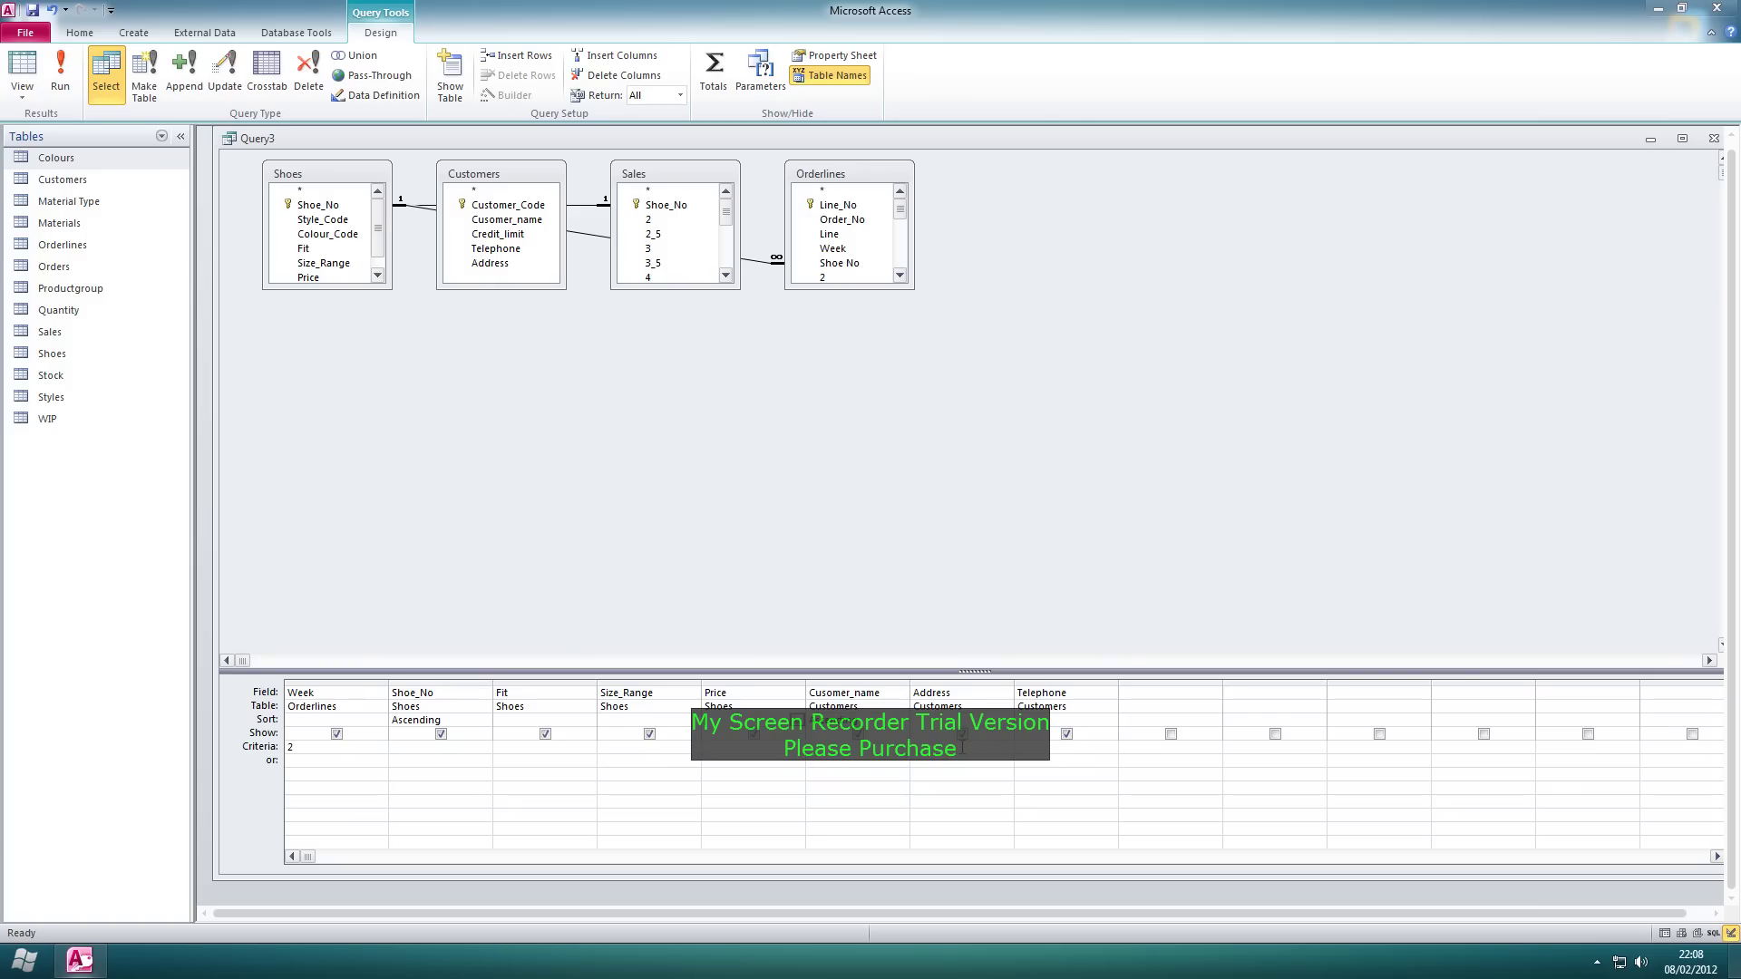
# - Select the Criteria cell under the Fit column
pyautogui.click(541, 745)
# - Filter Fit to E and run the query, returning 2523 records
pyautogui.write('E')
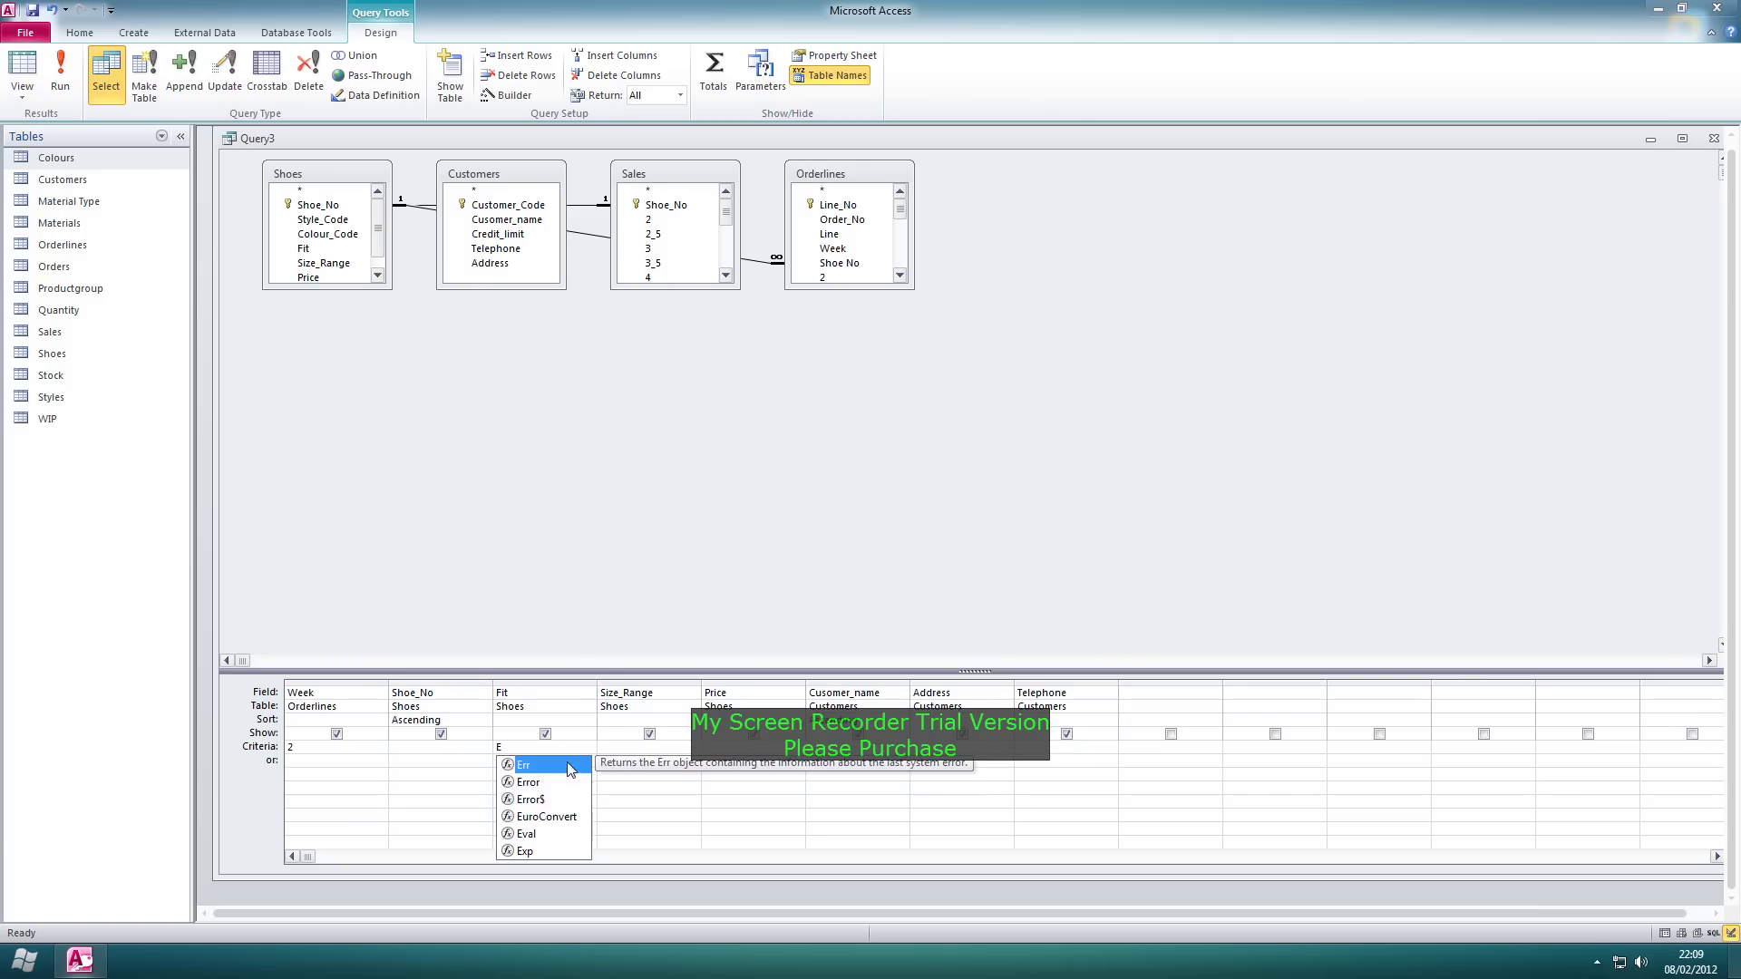
pyautogui.click(59, 80)
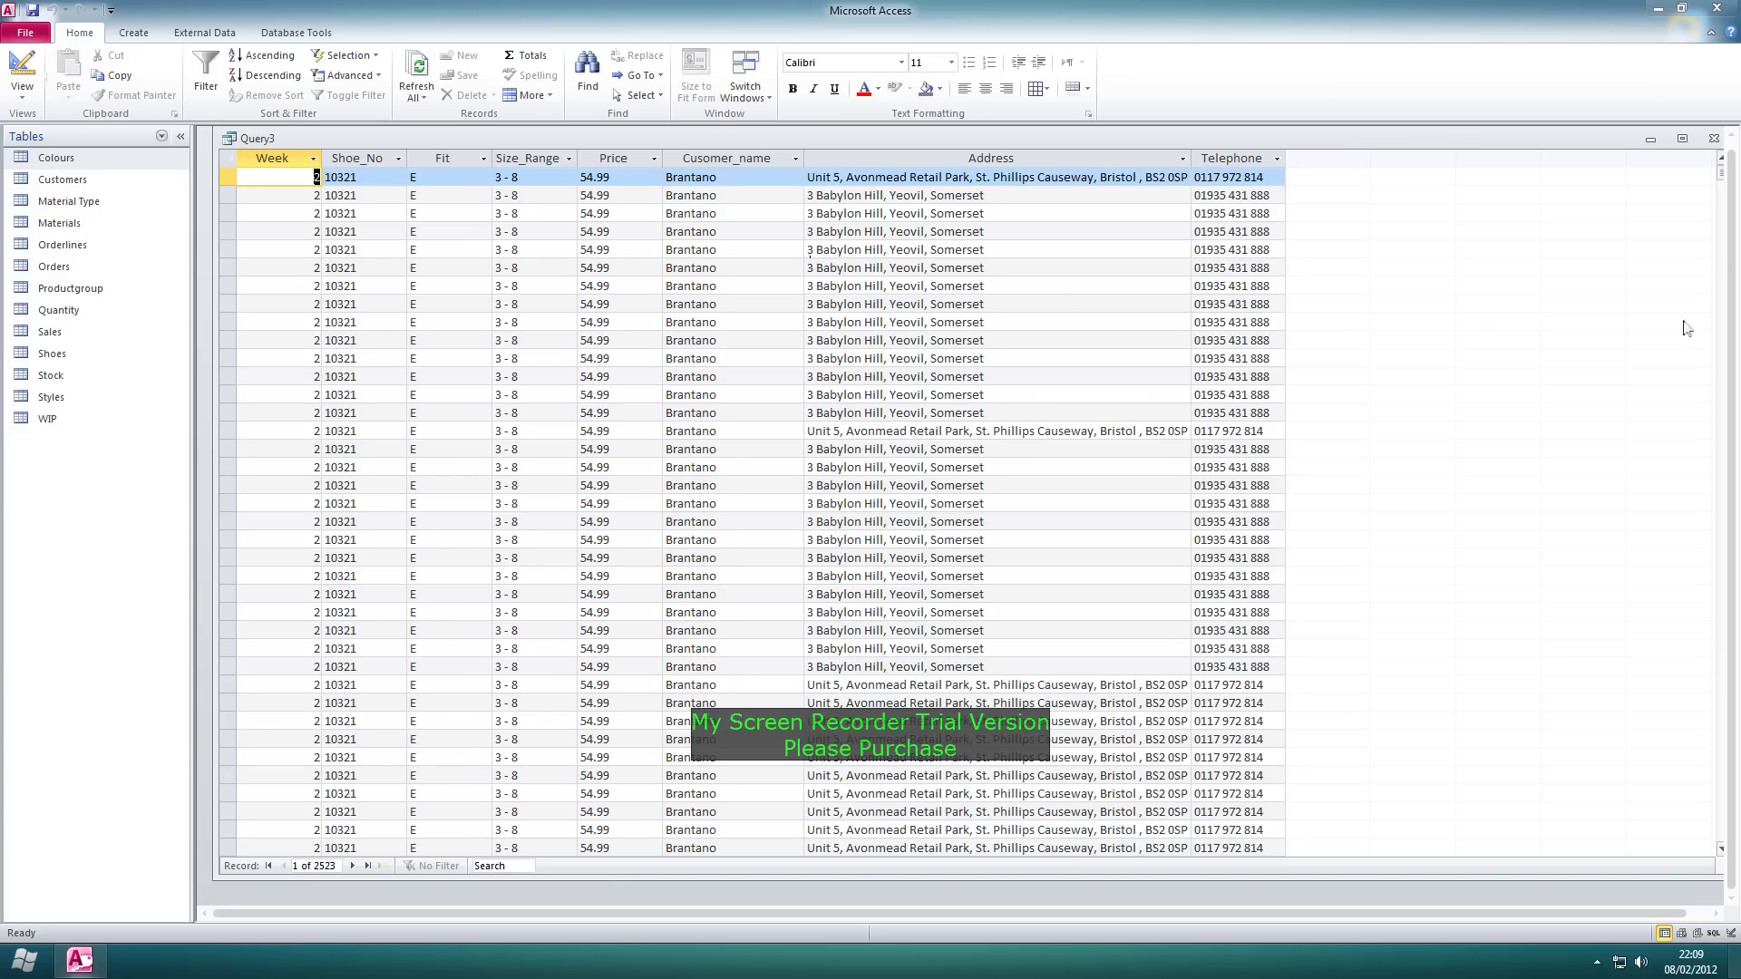
pyautogui.moveTo(1722, 181)
pyautogui.mouseDown()
pyautogui.moveTo(1728, 821)
pyautogui.moveTo(1728, 403)
pyautogui.moveTo(1738, 481)
pyautogui.moveTo(1709, 151)
pyautogui.mouseUp()
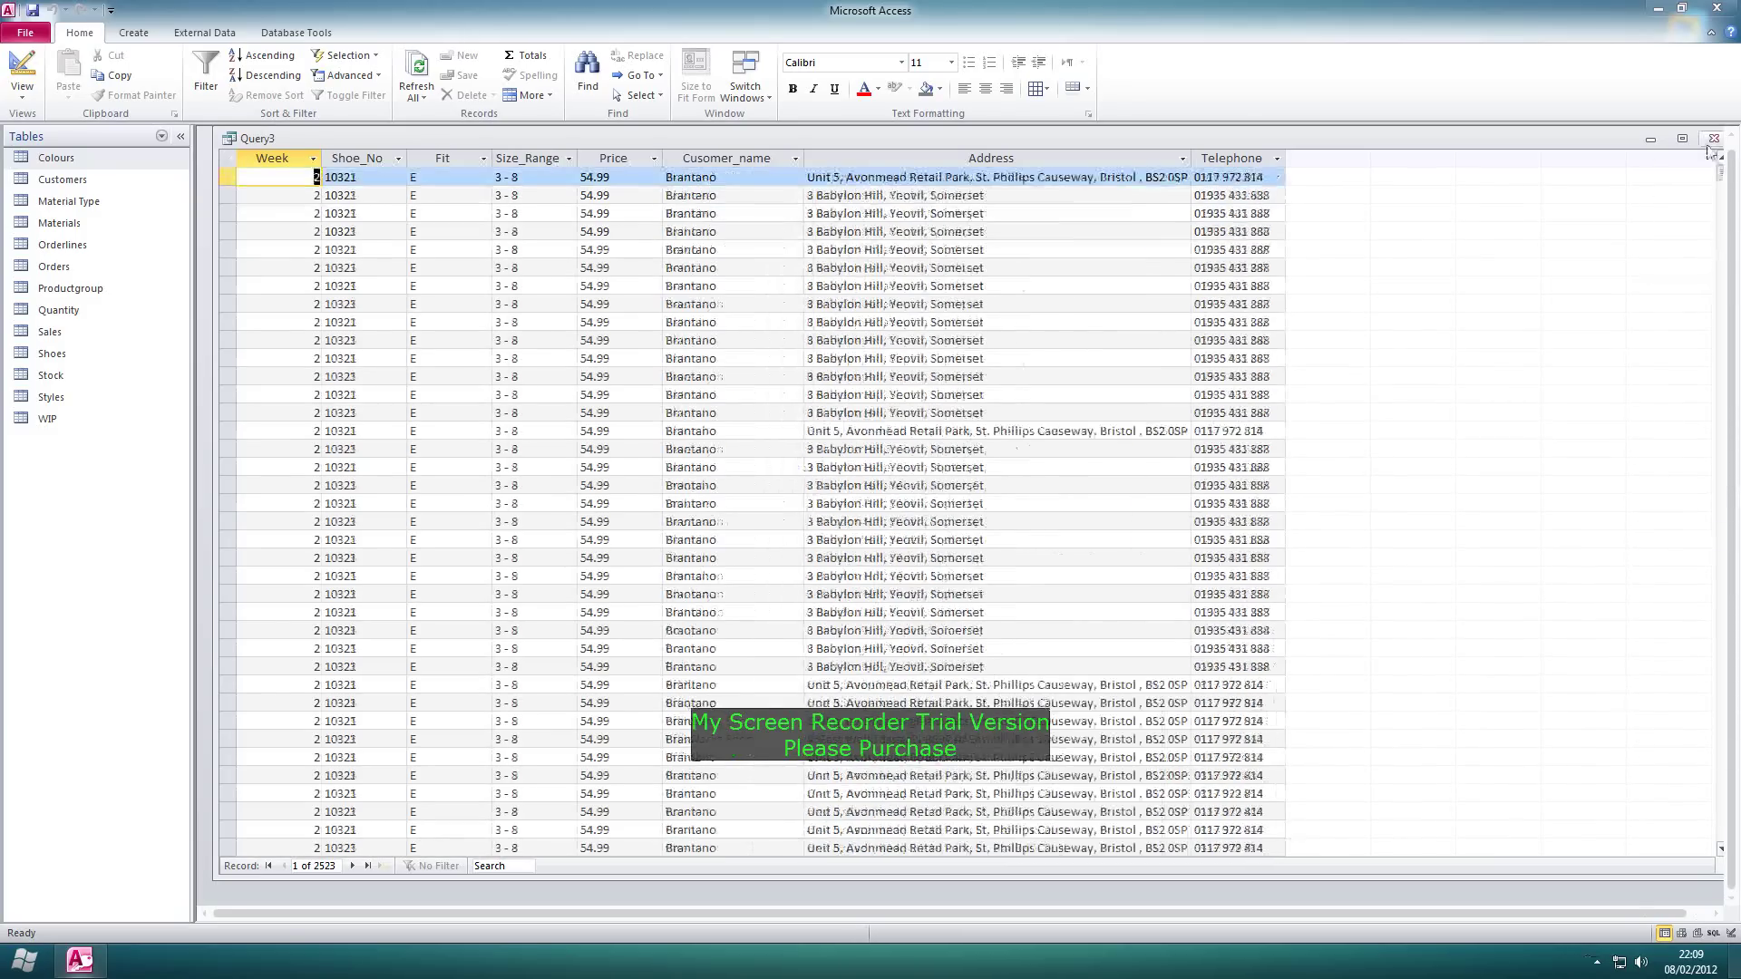
# - Switch the query back to Design View
pyautogui.click(22, 89)
pyautogui.click(75, 288)
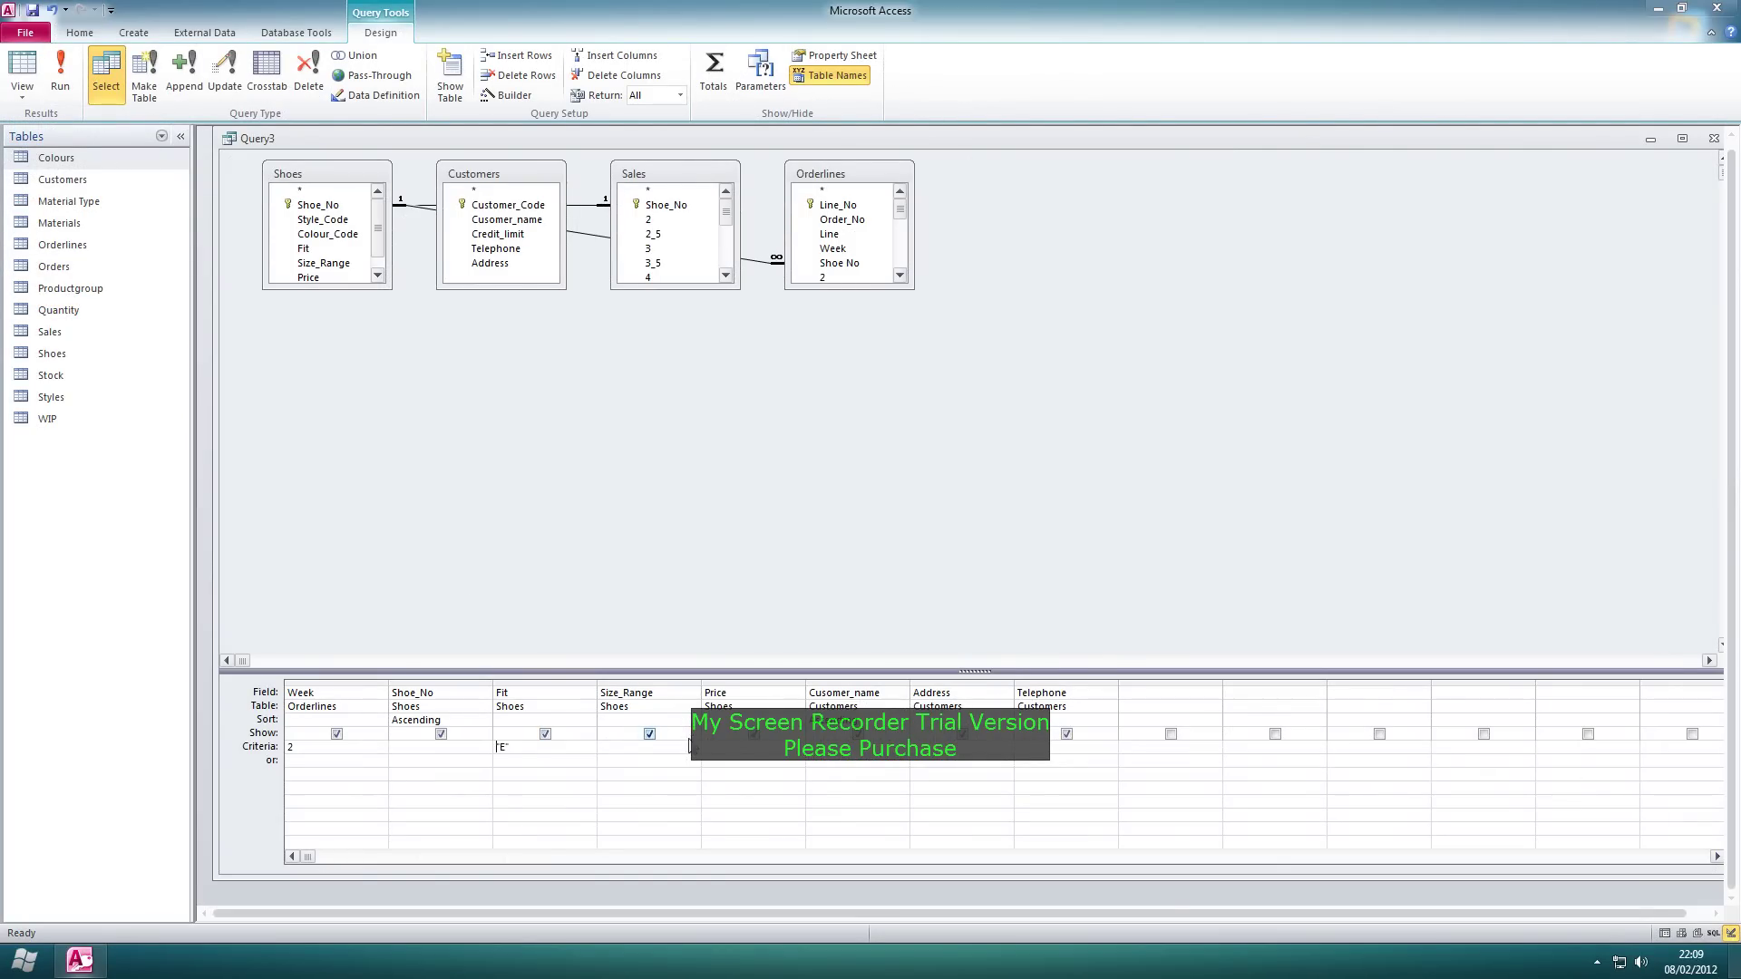
pyautogui.scroll(-1, 377, 227)
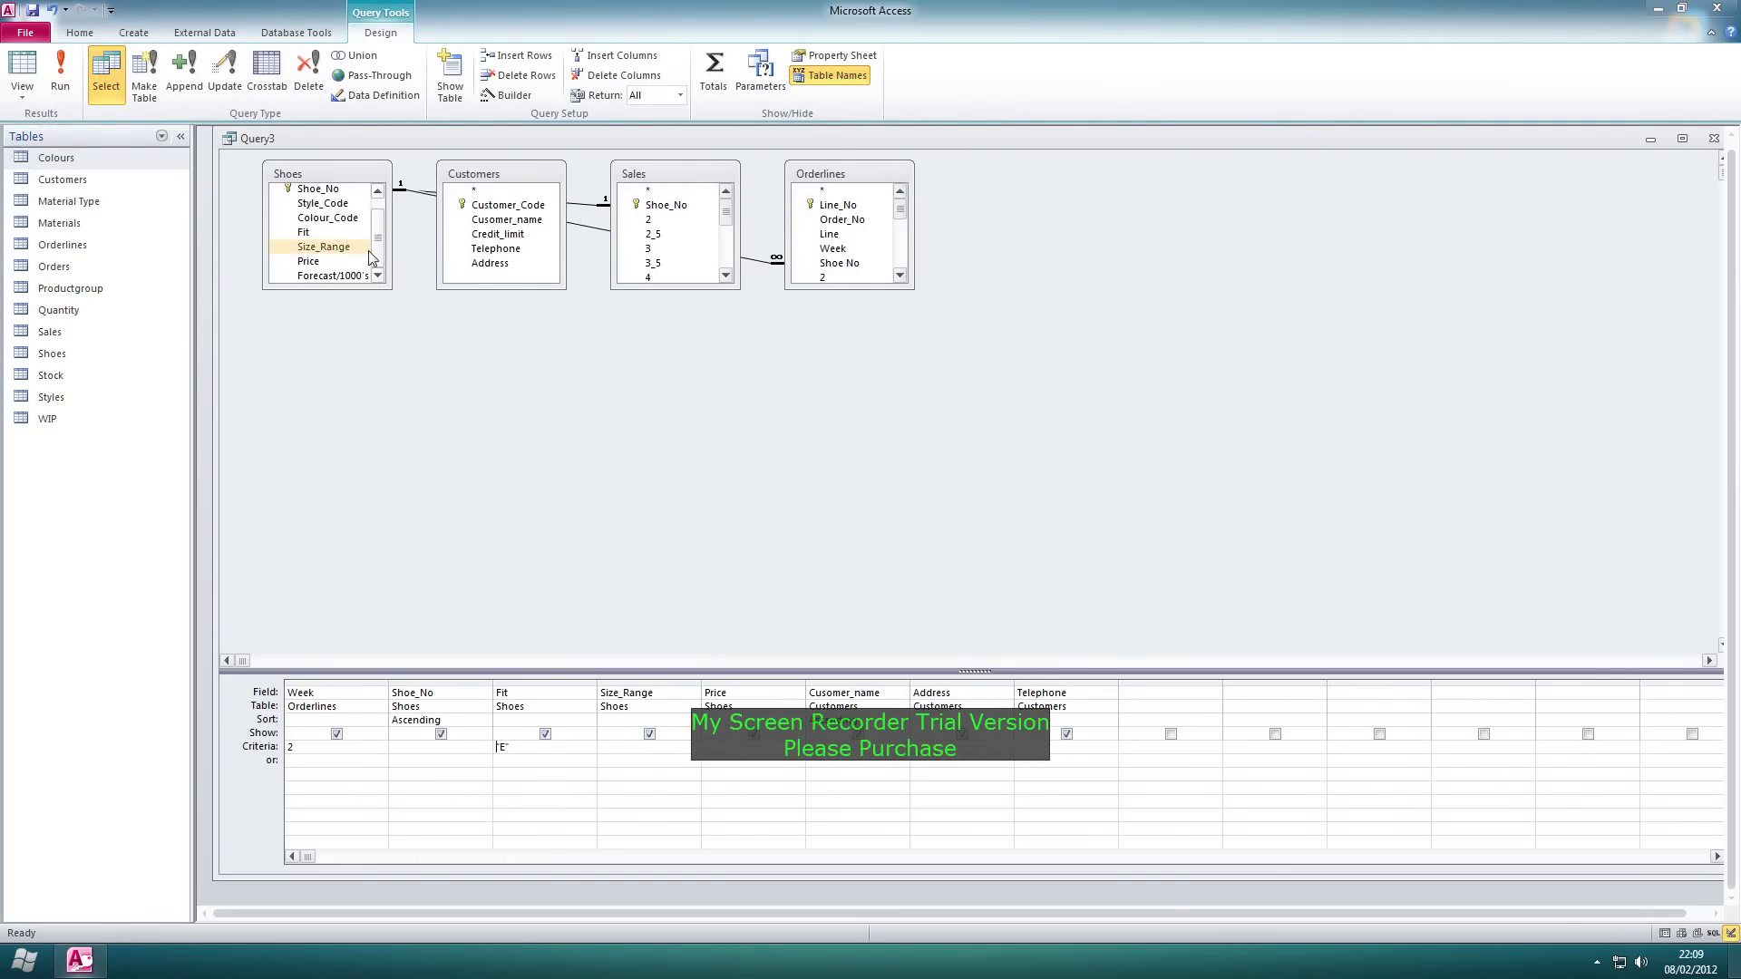
pyautogui.click(354, 261)
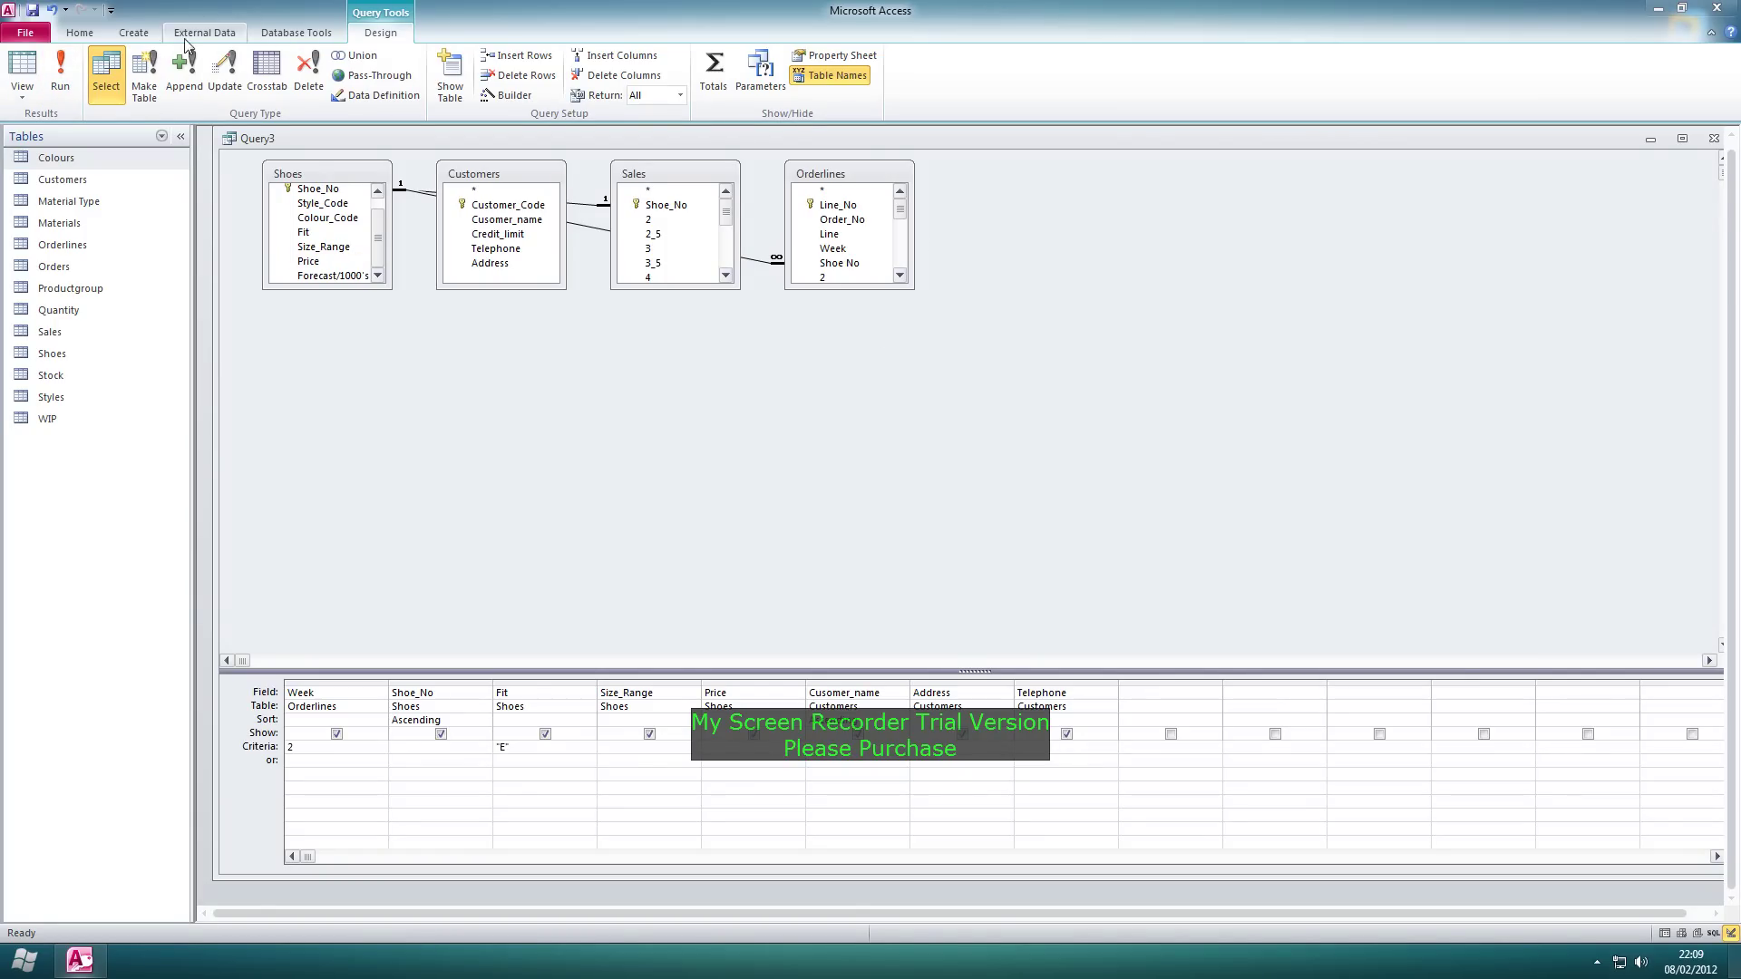
# - Save the query as test1qry via Save Object As, fixing the rejected name
pyautogui.click(45, 33)
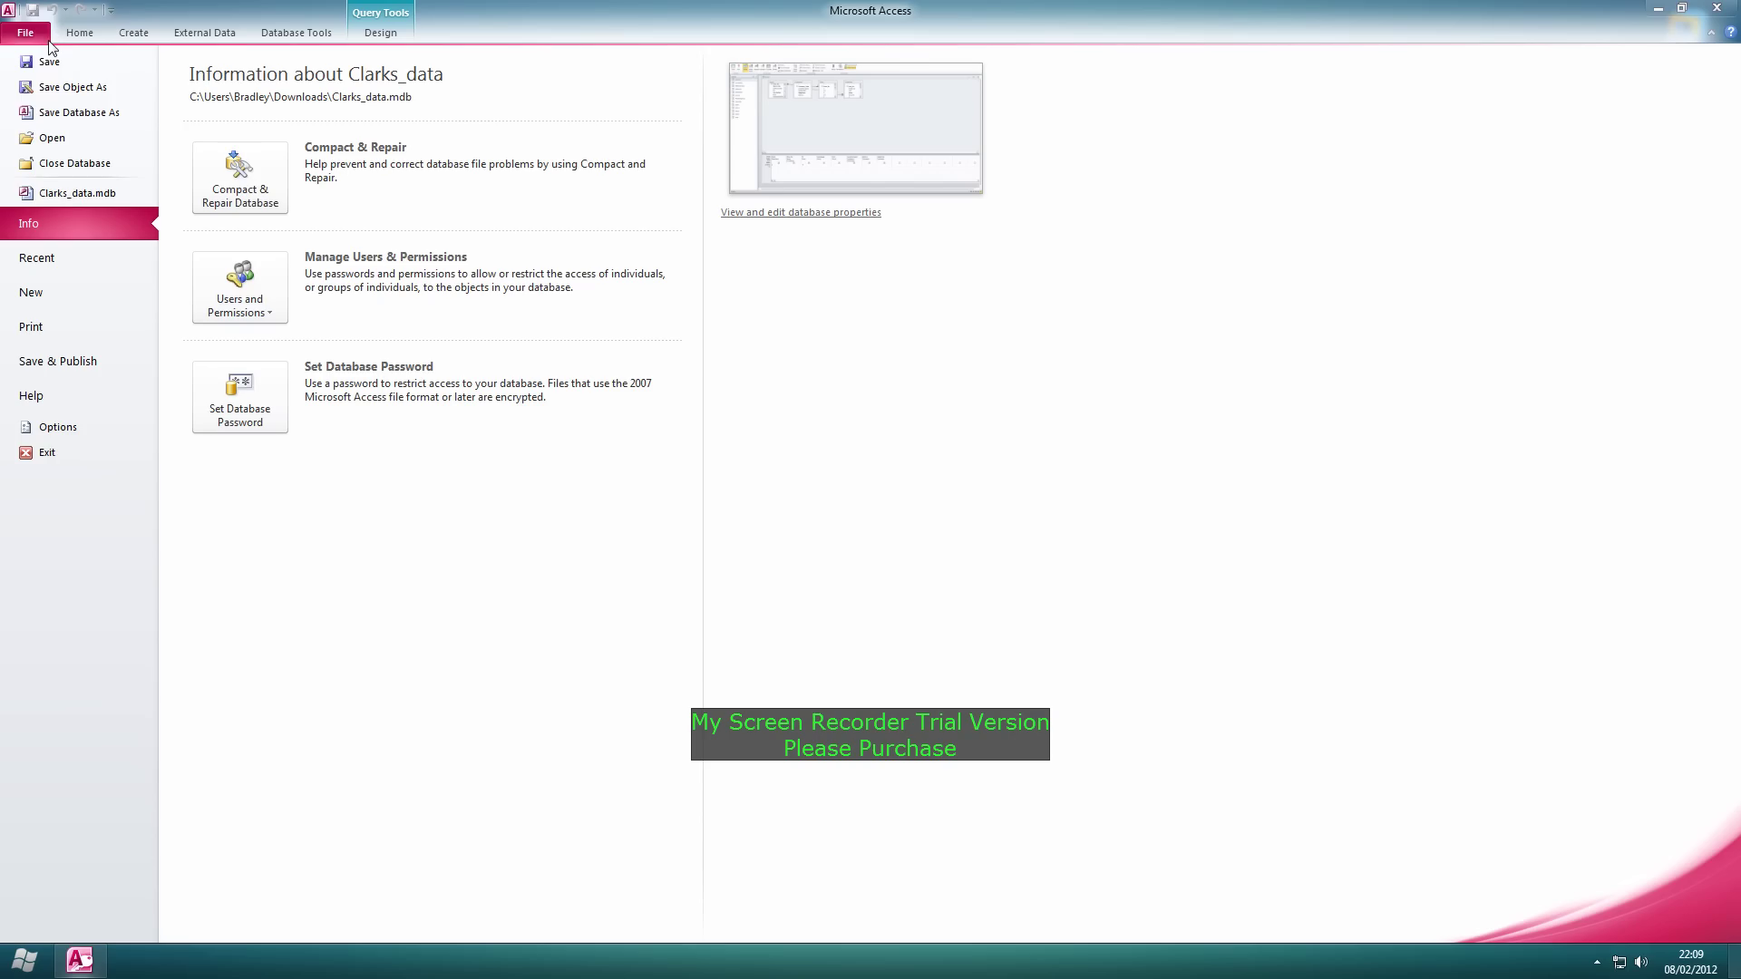
pyautogui.click(73, 87)
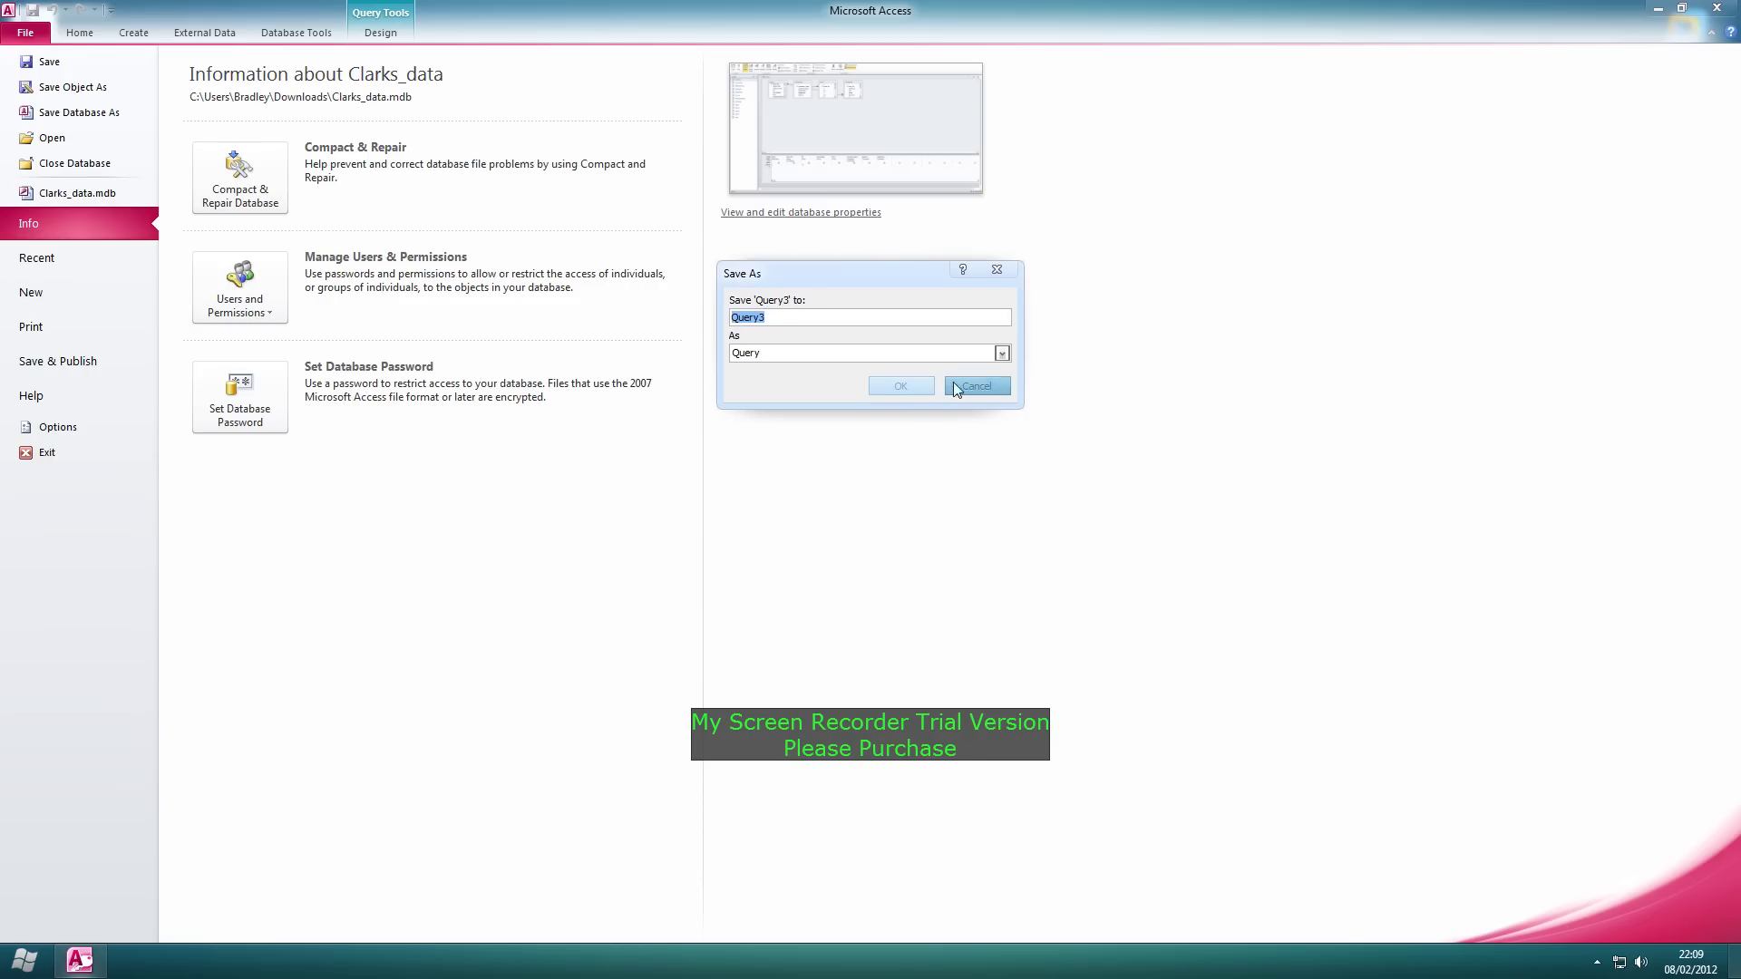
pyautogui.write('test1')
pyautogui.click(799, 352)
pyautogui.click(840, 313)
pyautogui.click(841, 314)
pyautogui.click(910, 383)
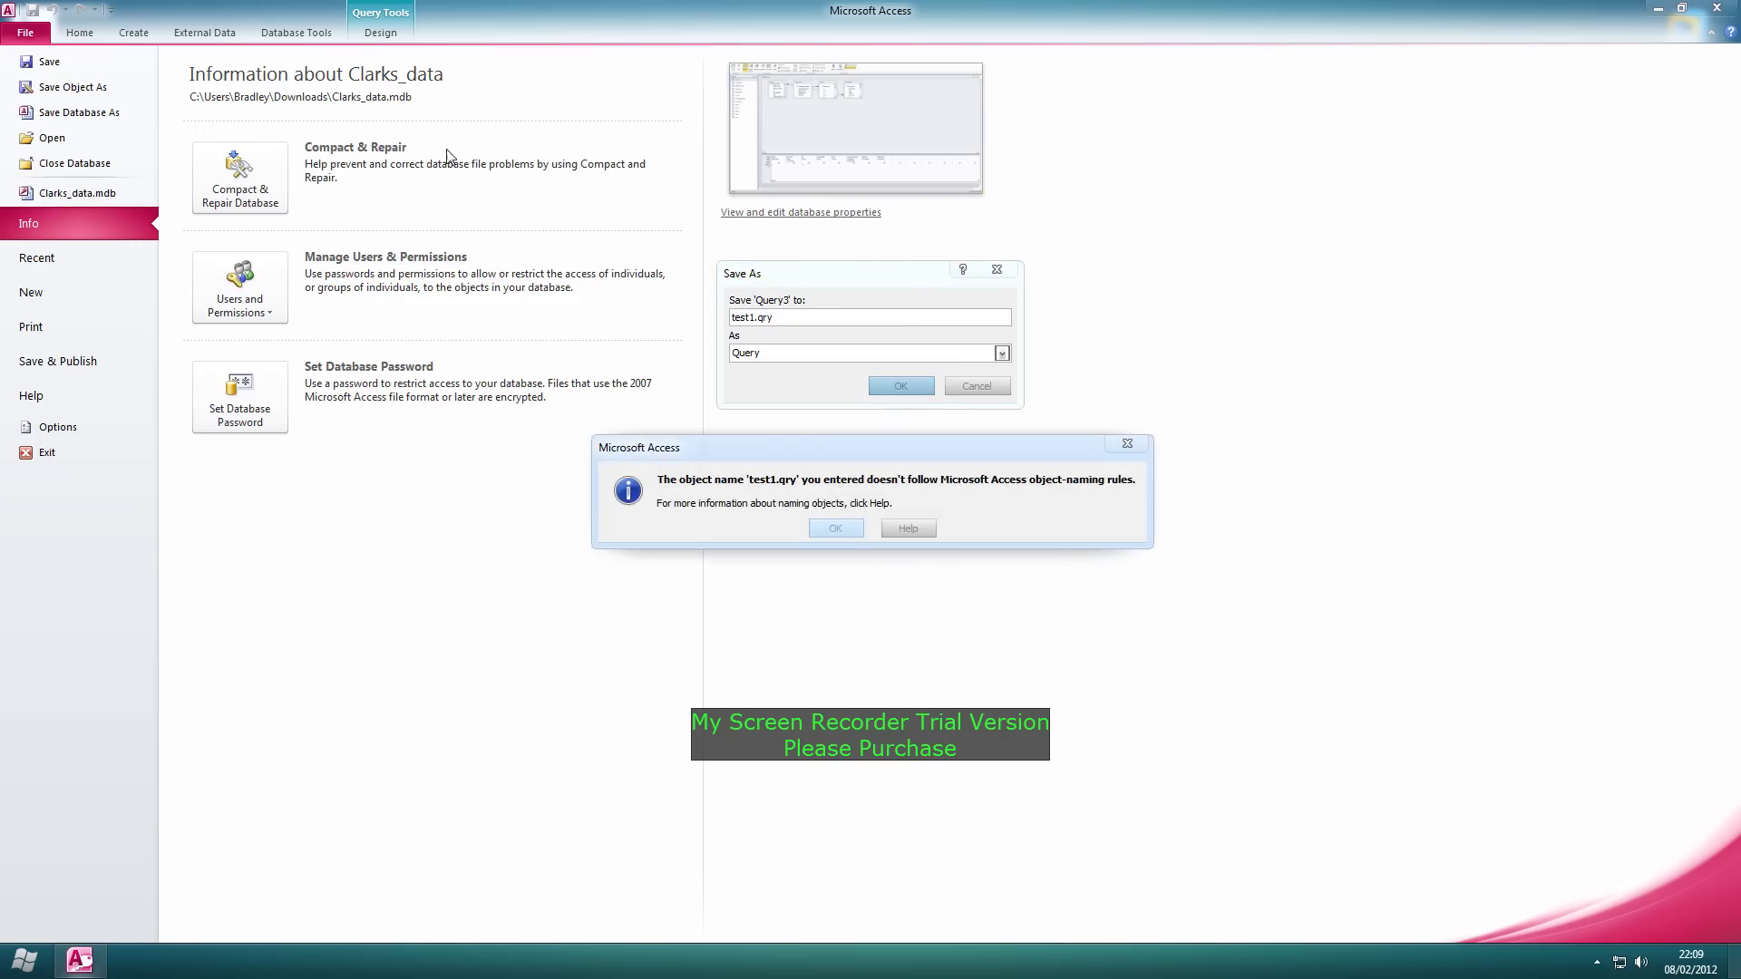
pyautogui.click(836, 529)
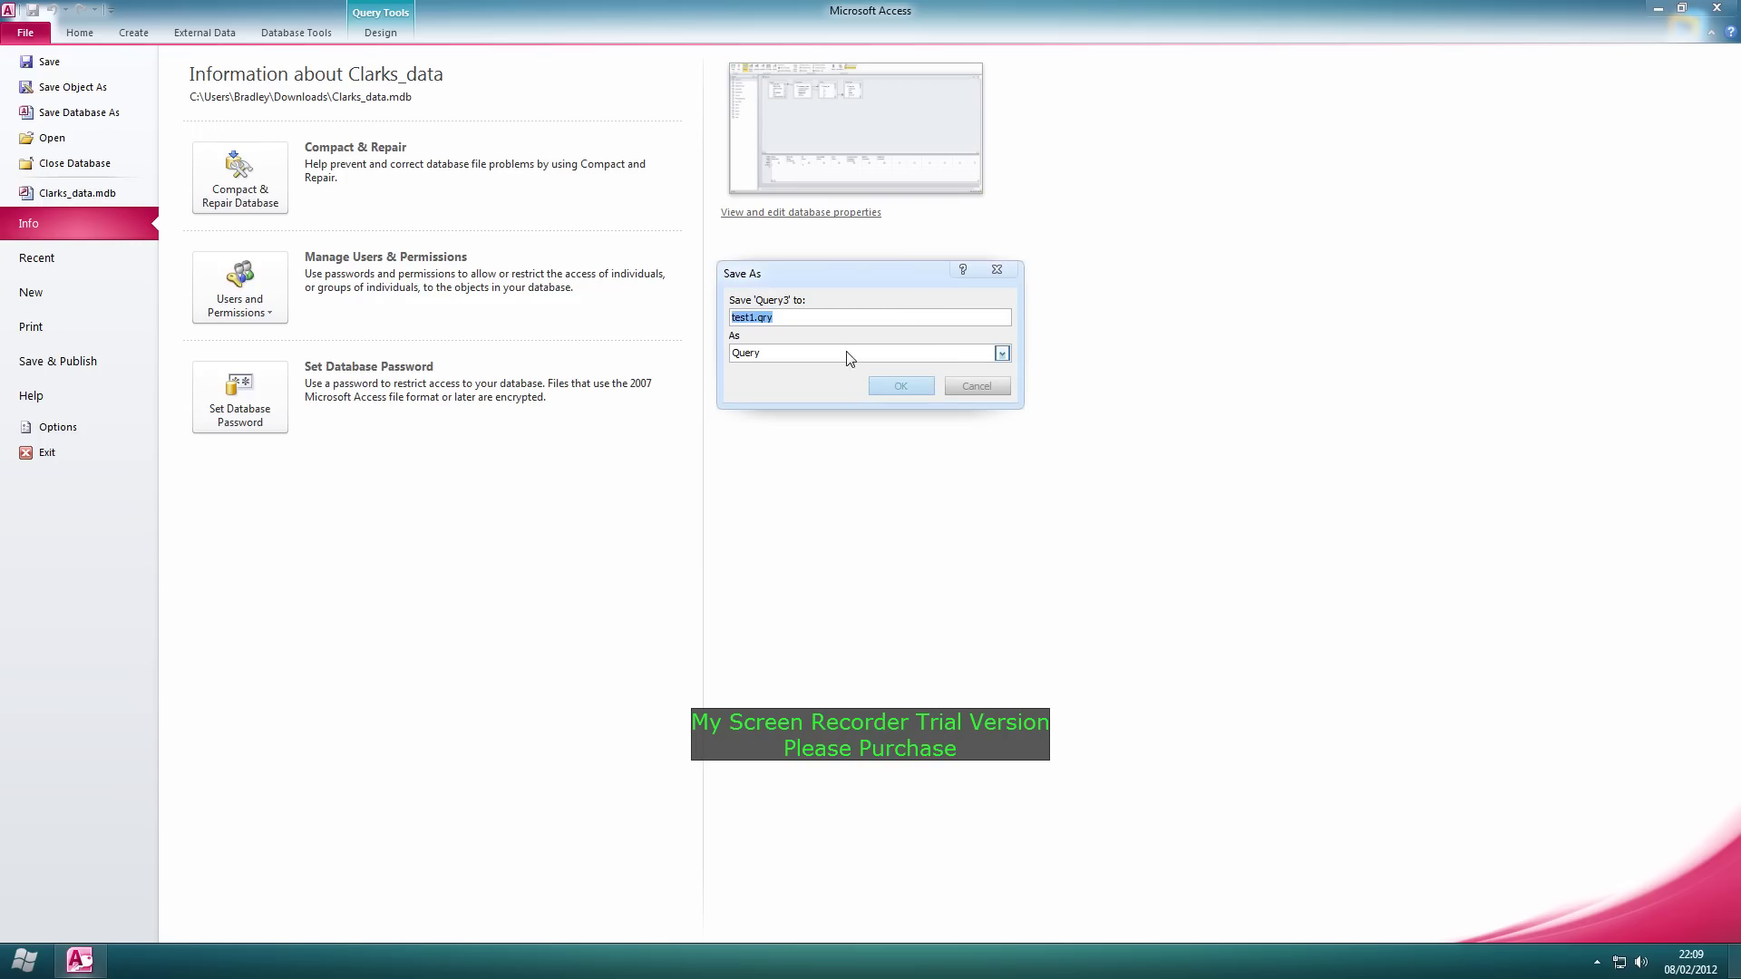
pyautogui.click(813, 316)
pyautogui.click(909, 387)
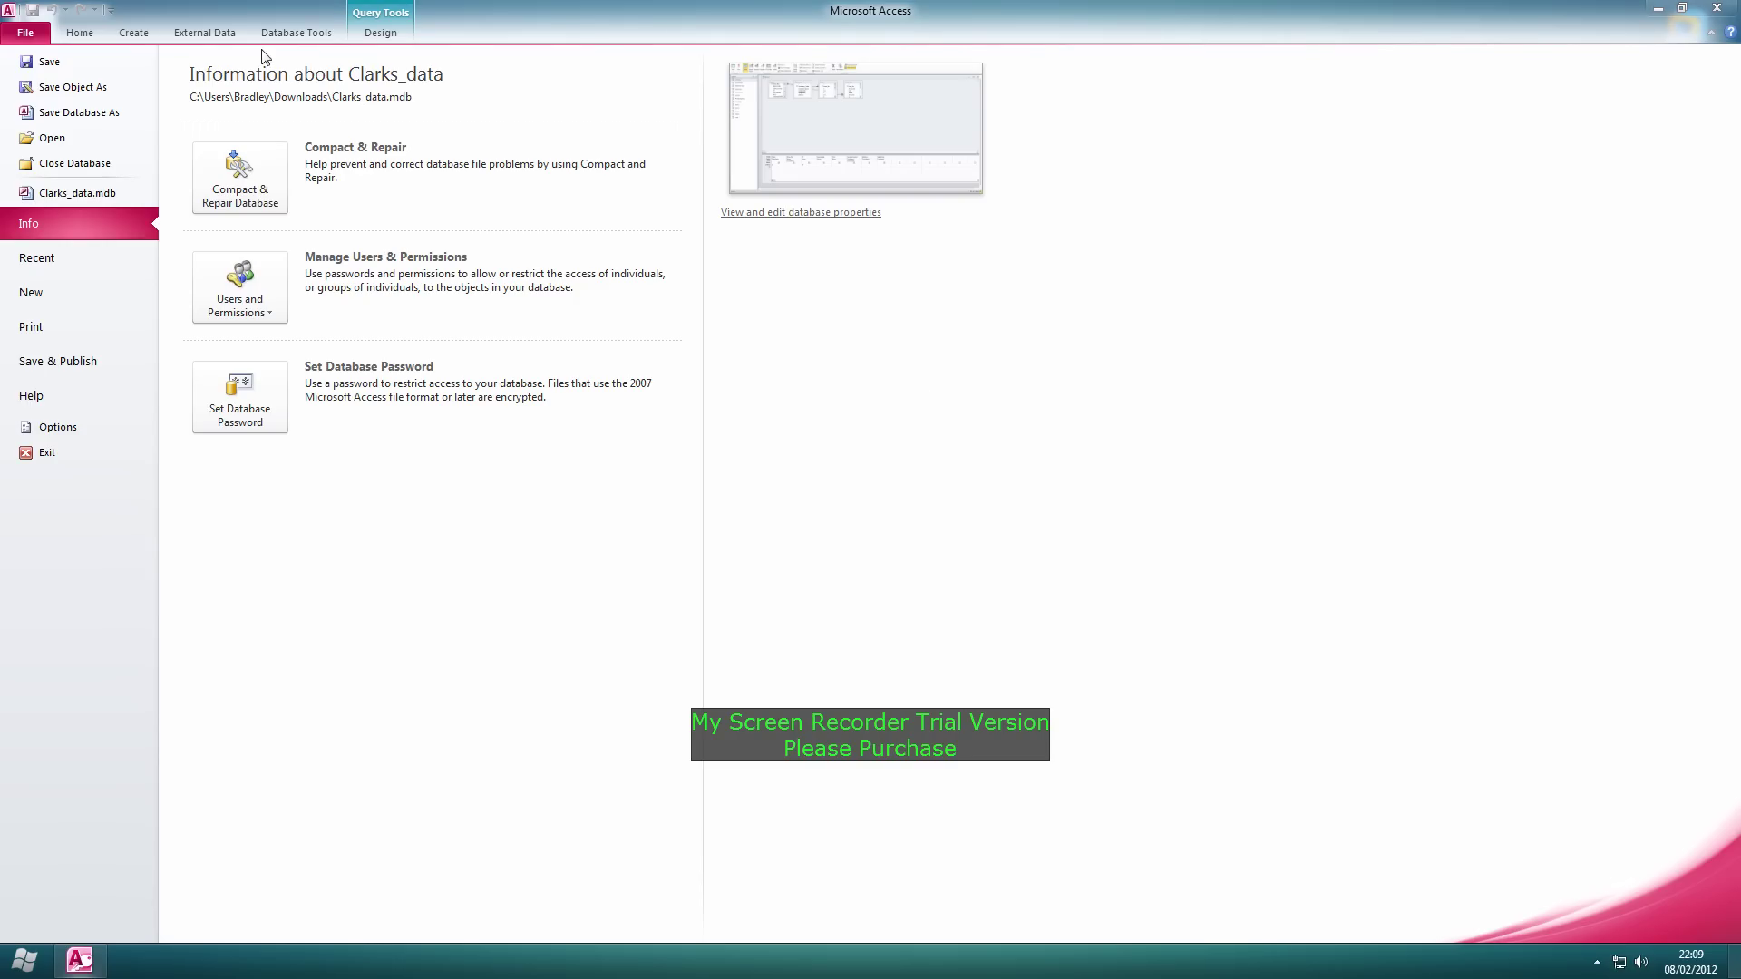
# - Start the Report Wizard on test1qry with all its fields selected
pyautogui.click(134, 32)
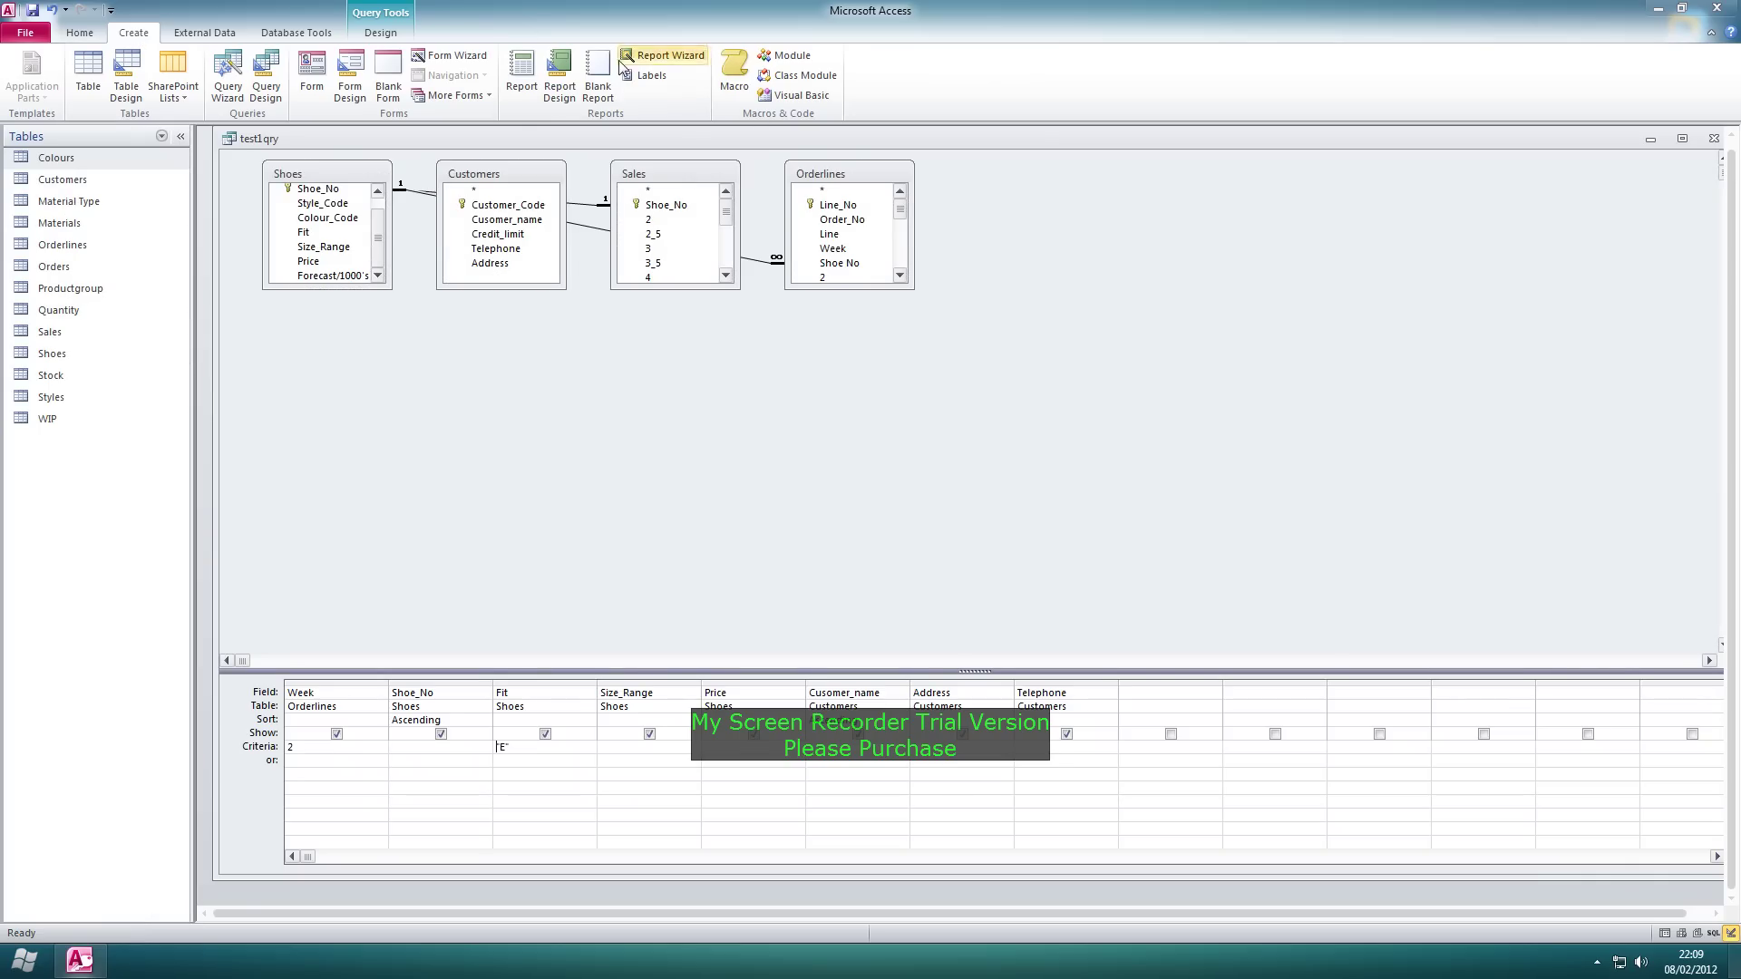
pyautogui.click(682, 59)
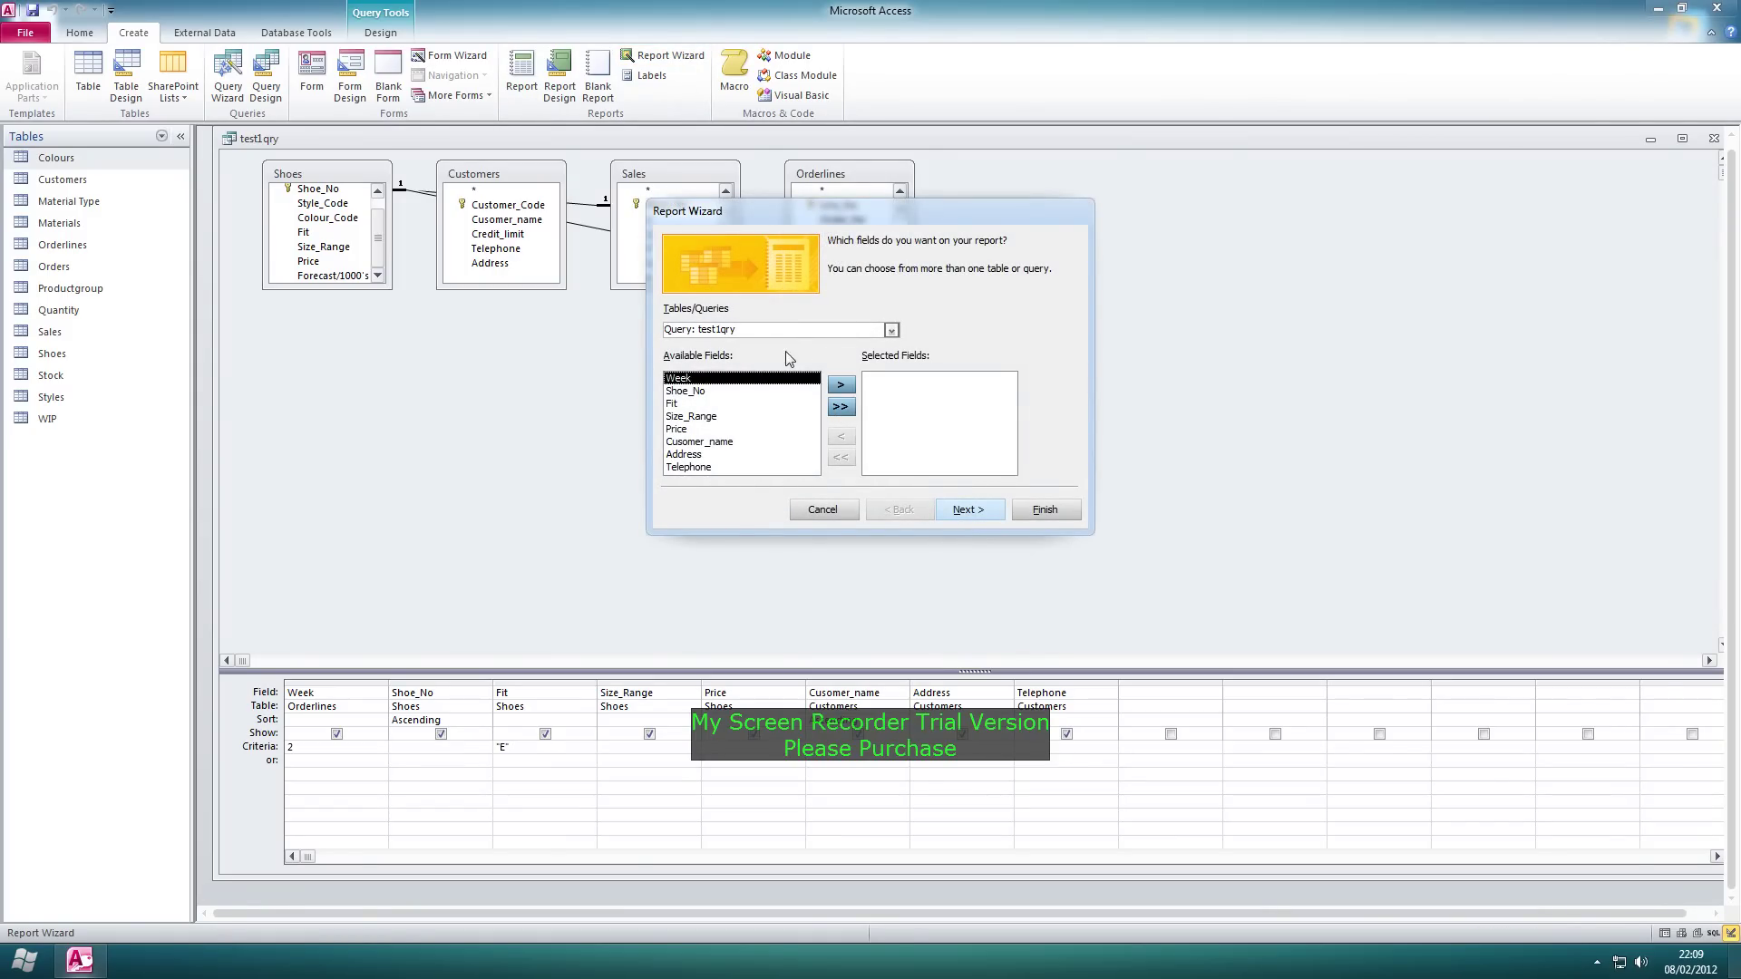
pyautogui.click(804, 326)
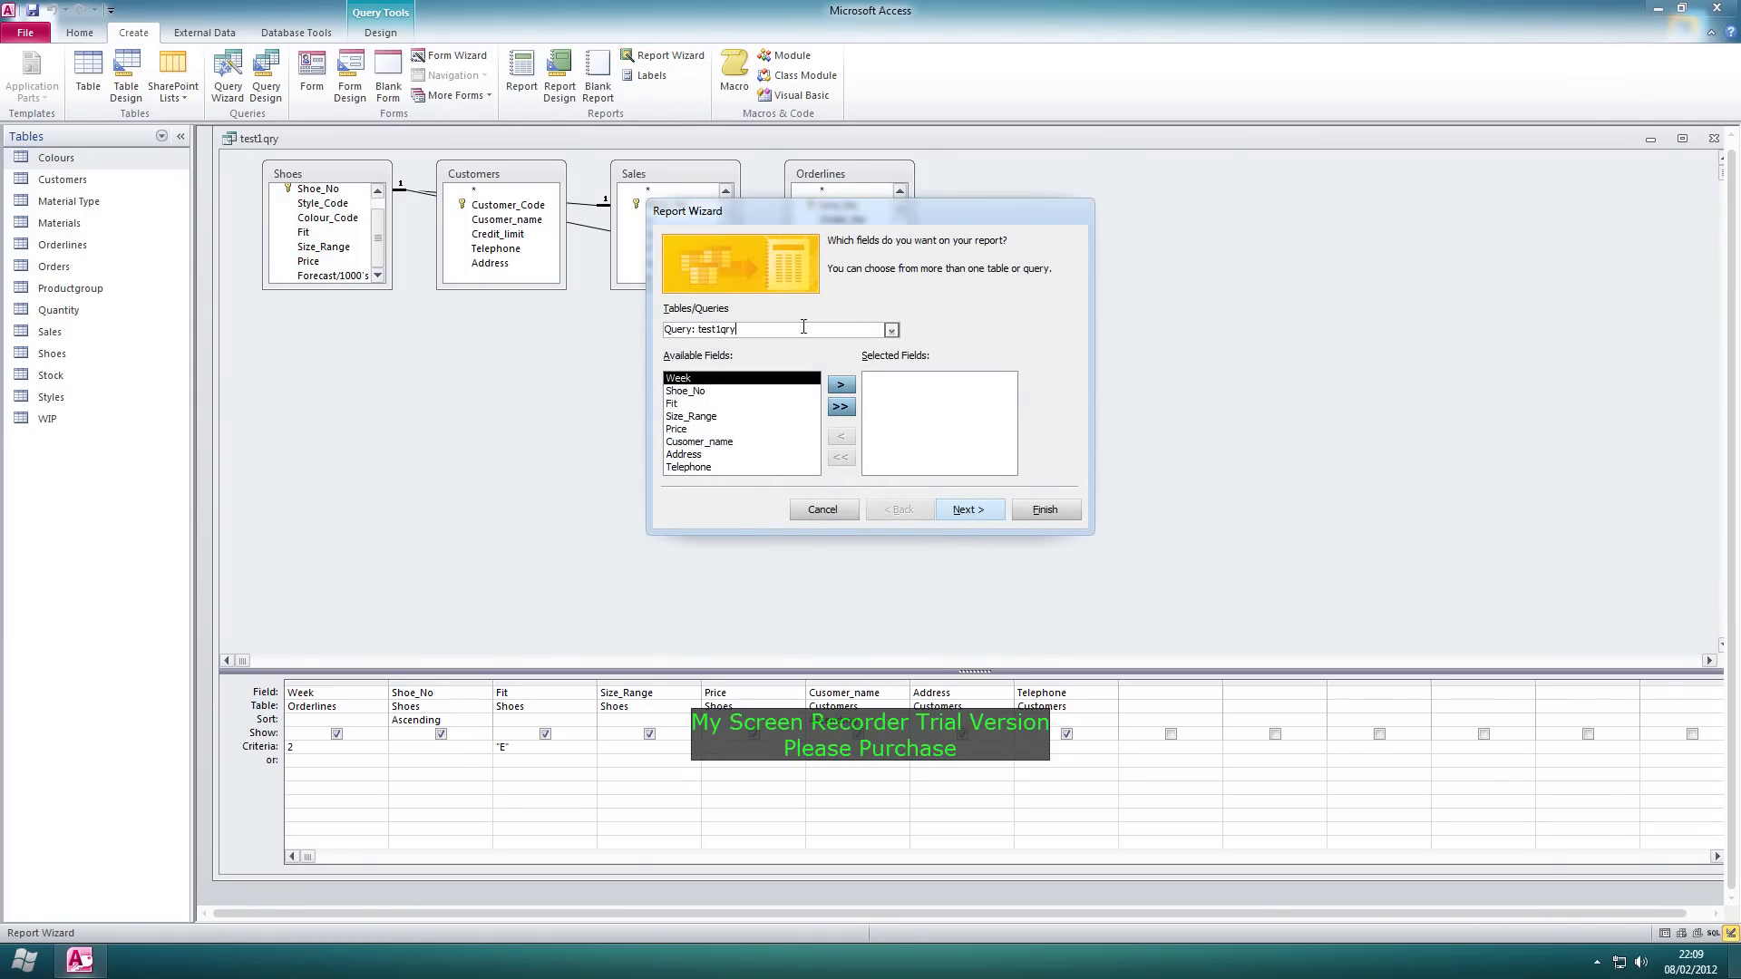
pyautogui.click(842, 408)
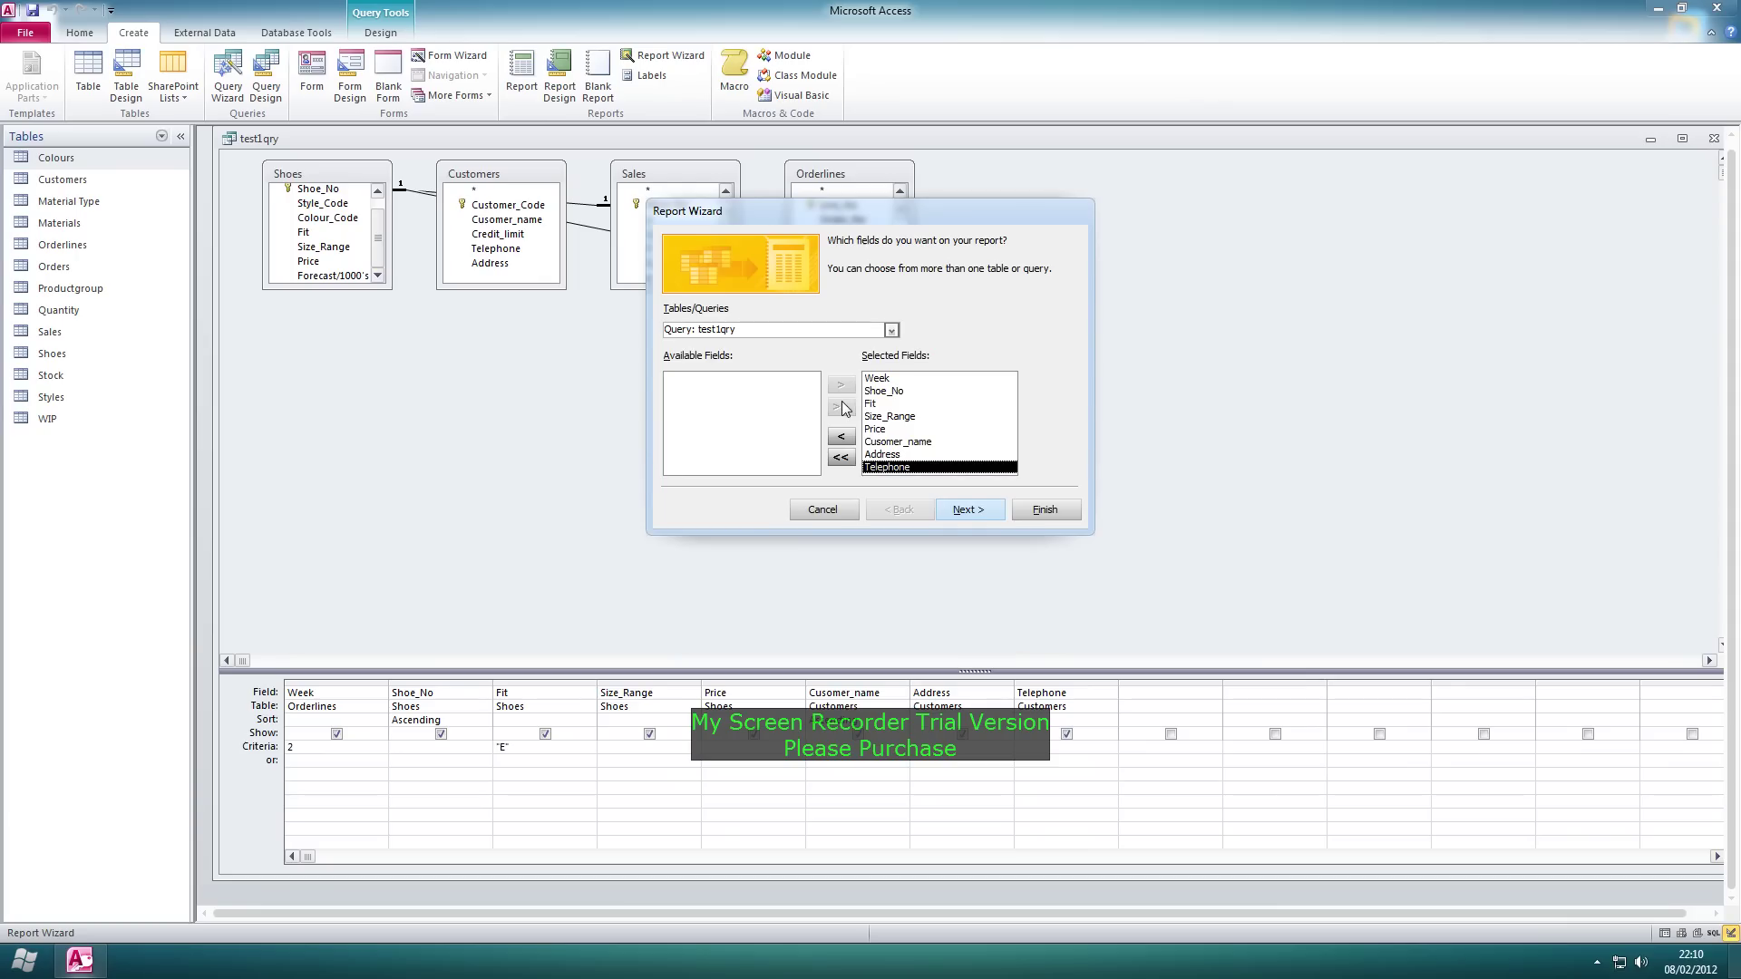
pyautogui.click(981, 514)
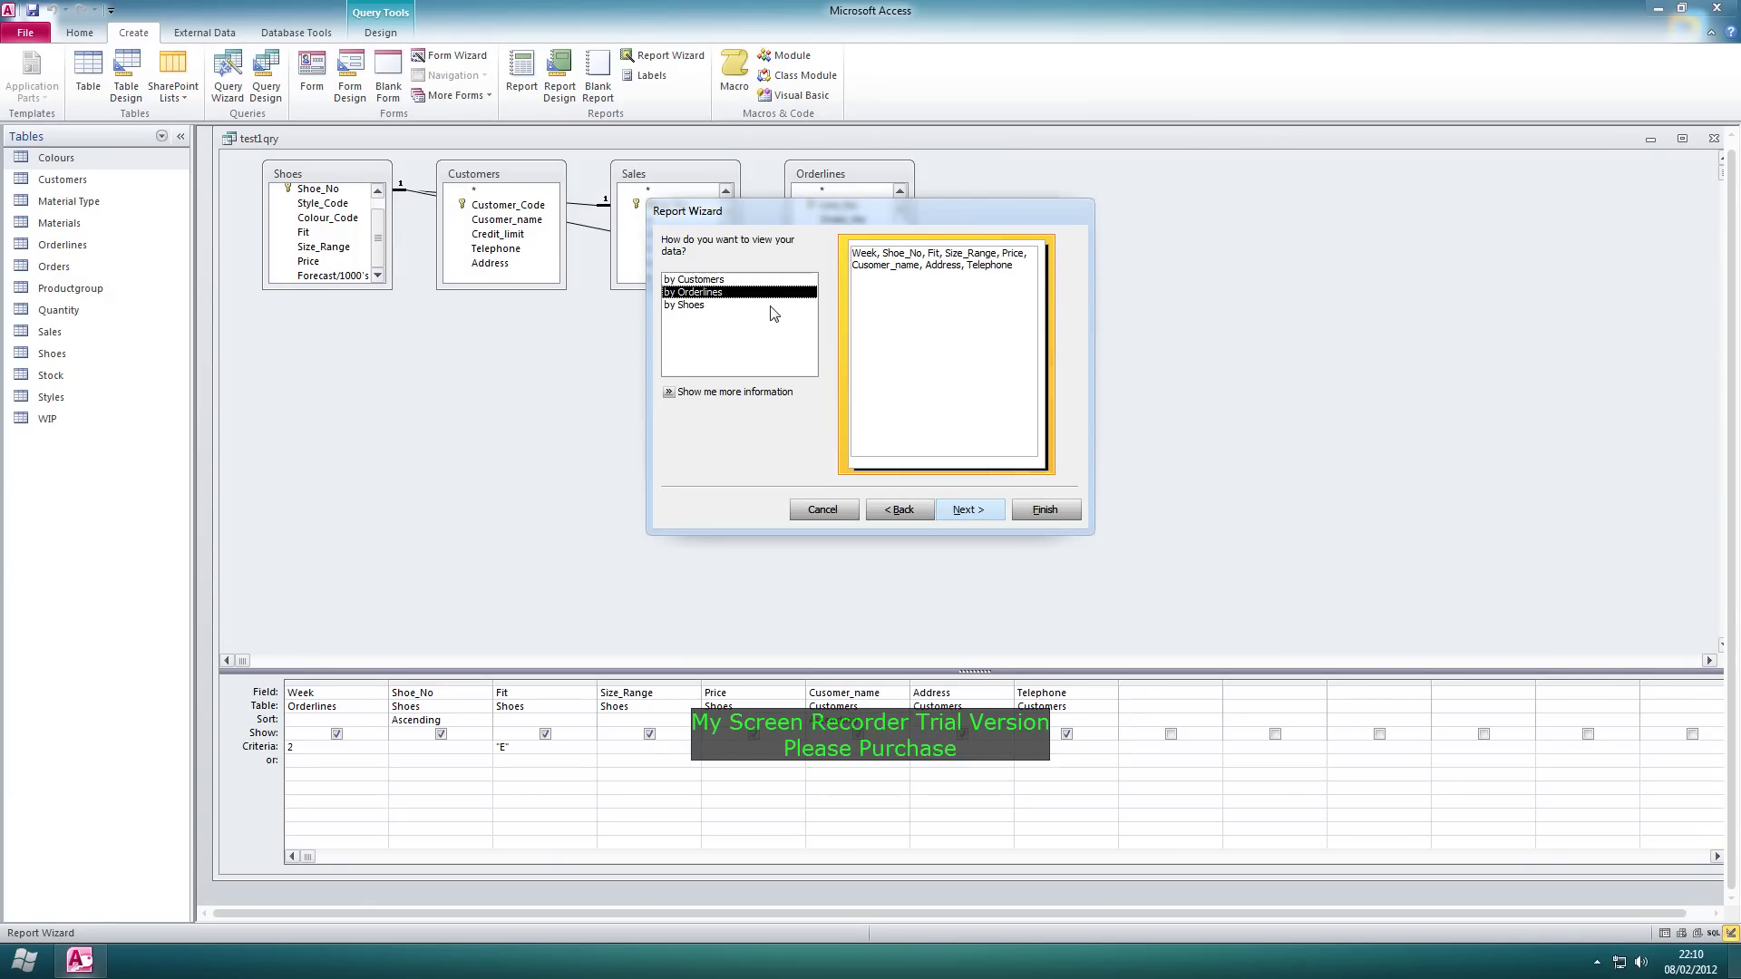
# - Compare the Customers and Shoes views, then keep viewing data by Orderlines
pyautogui.click(744, 280)
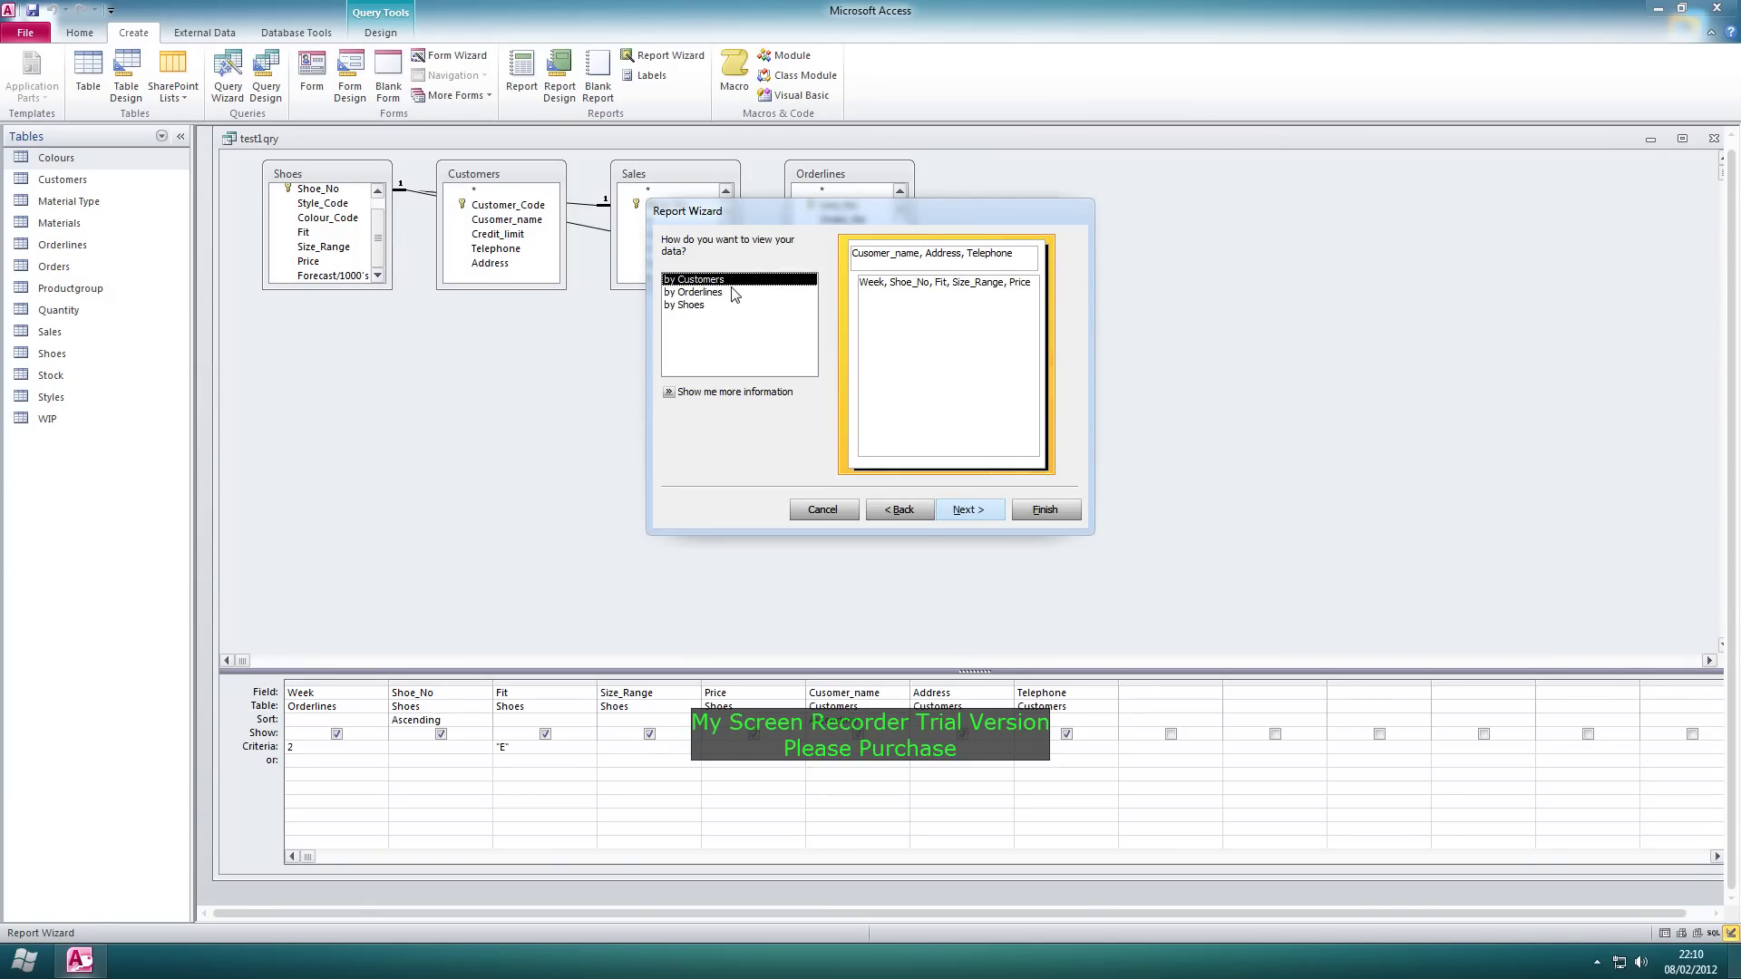
pyautogui.click(734, 293)
pyautogui.click(714, 306)
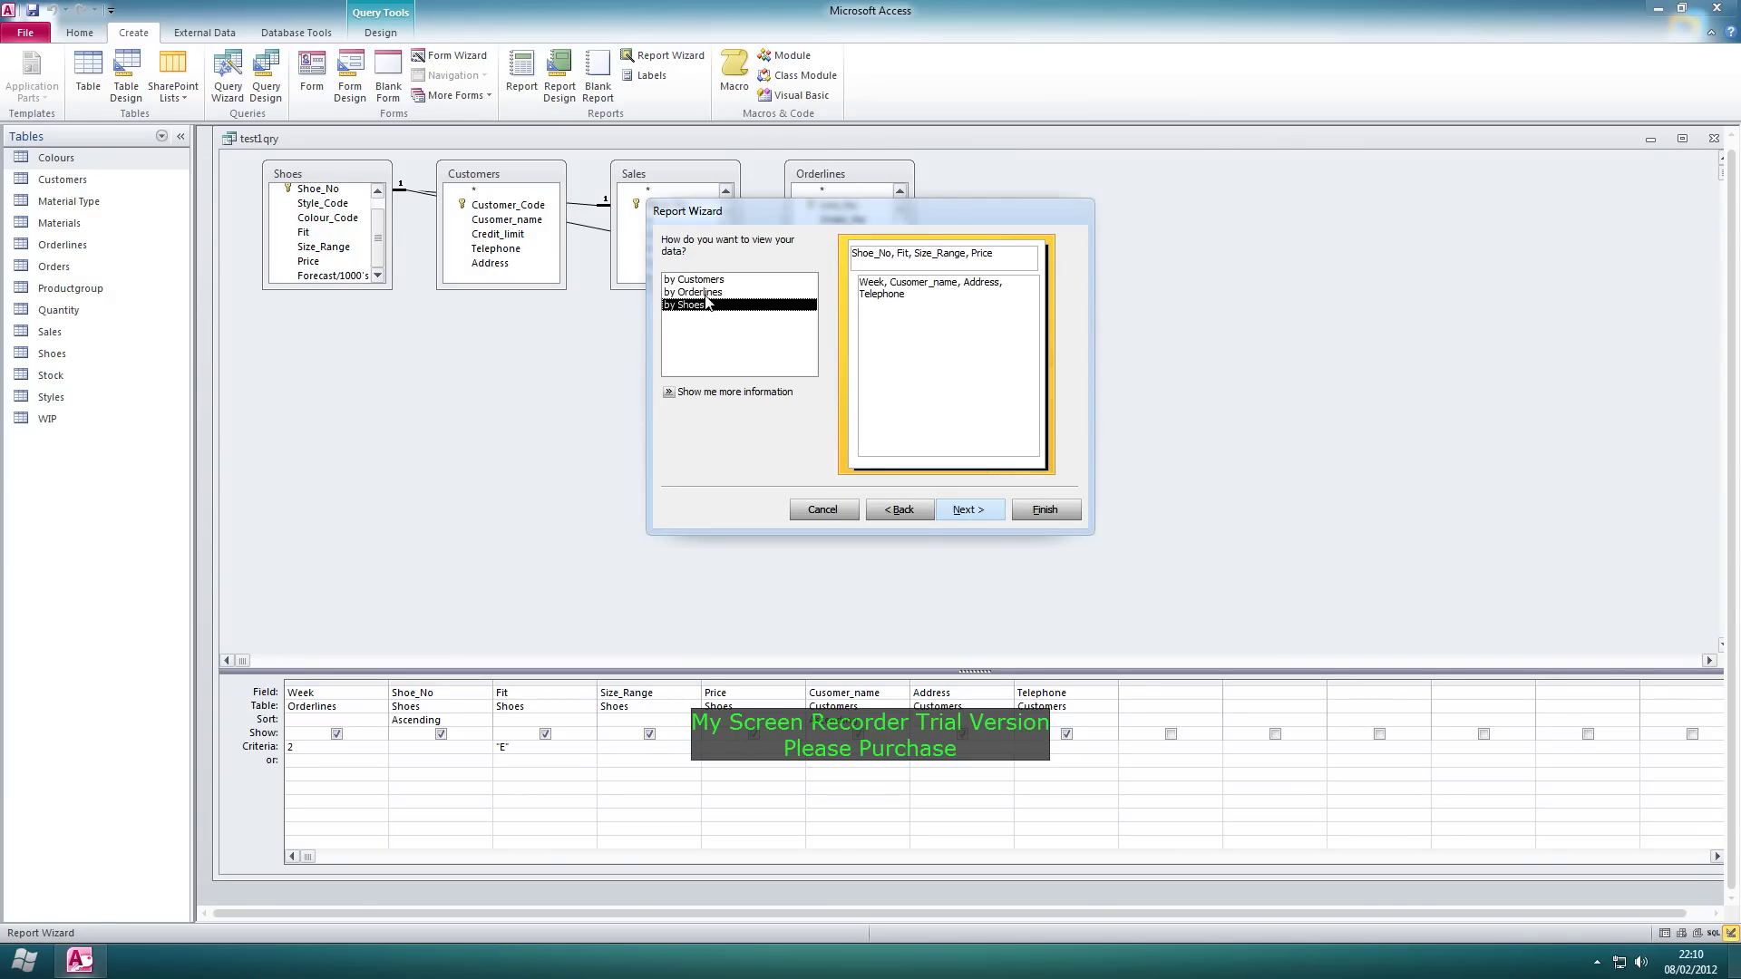
pyautogui.click(710, 292)
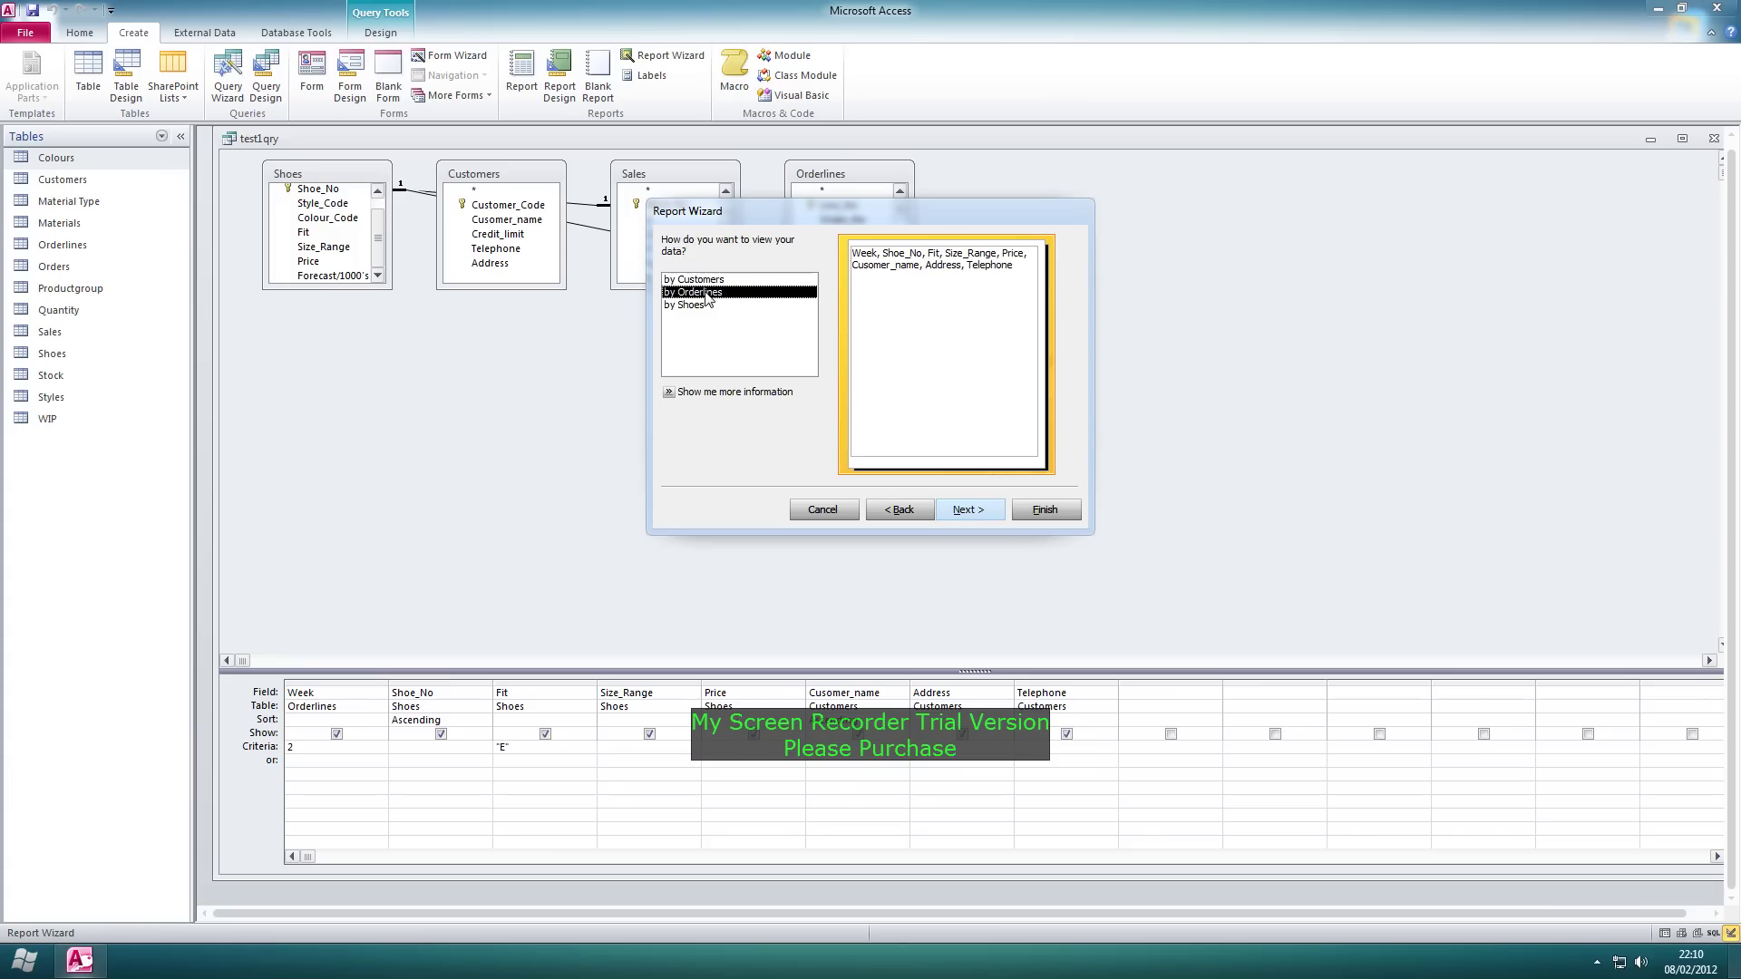
pyautogui.click(968, 517)
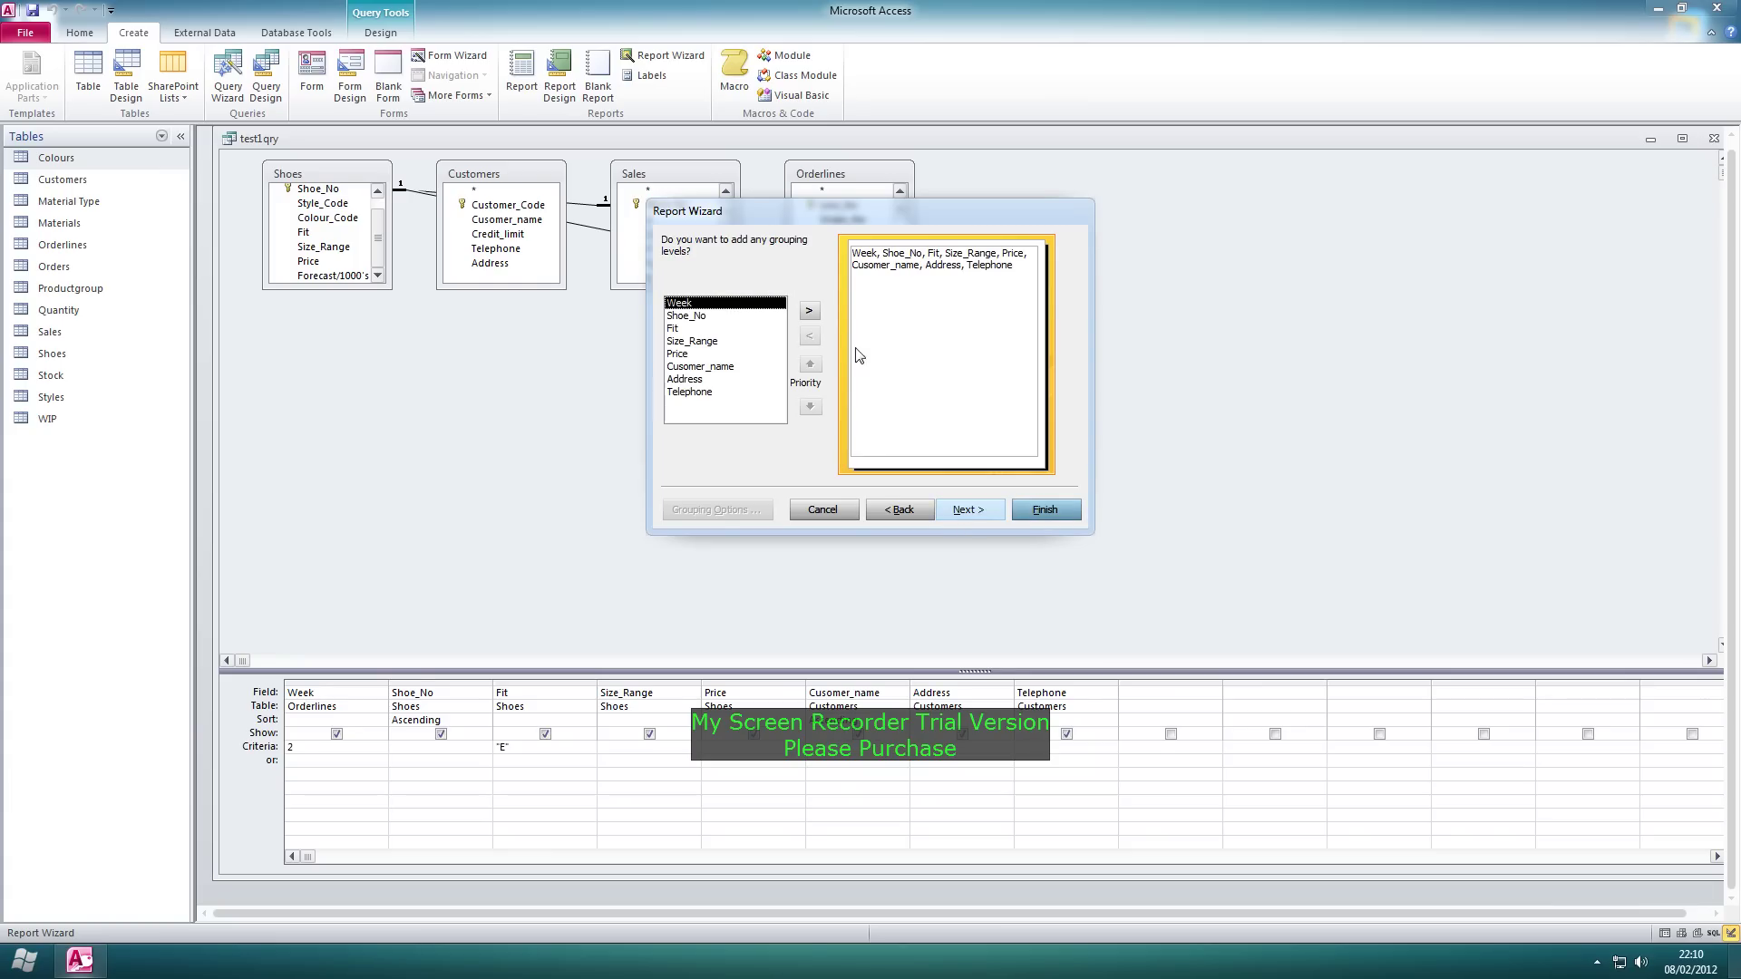
# - Make Week the report's only grouping level
pyautogui.click(809, 311)
pyautogui.click(811, 337)
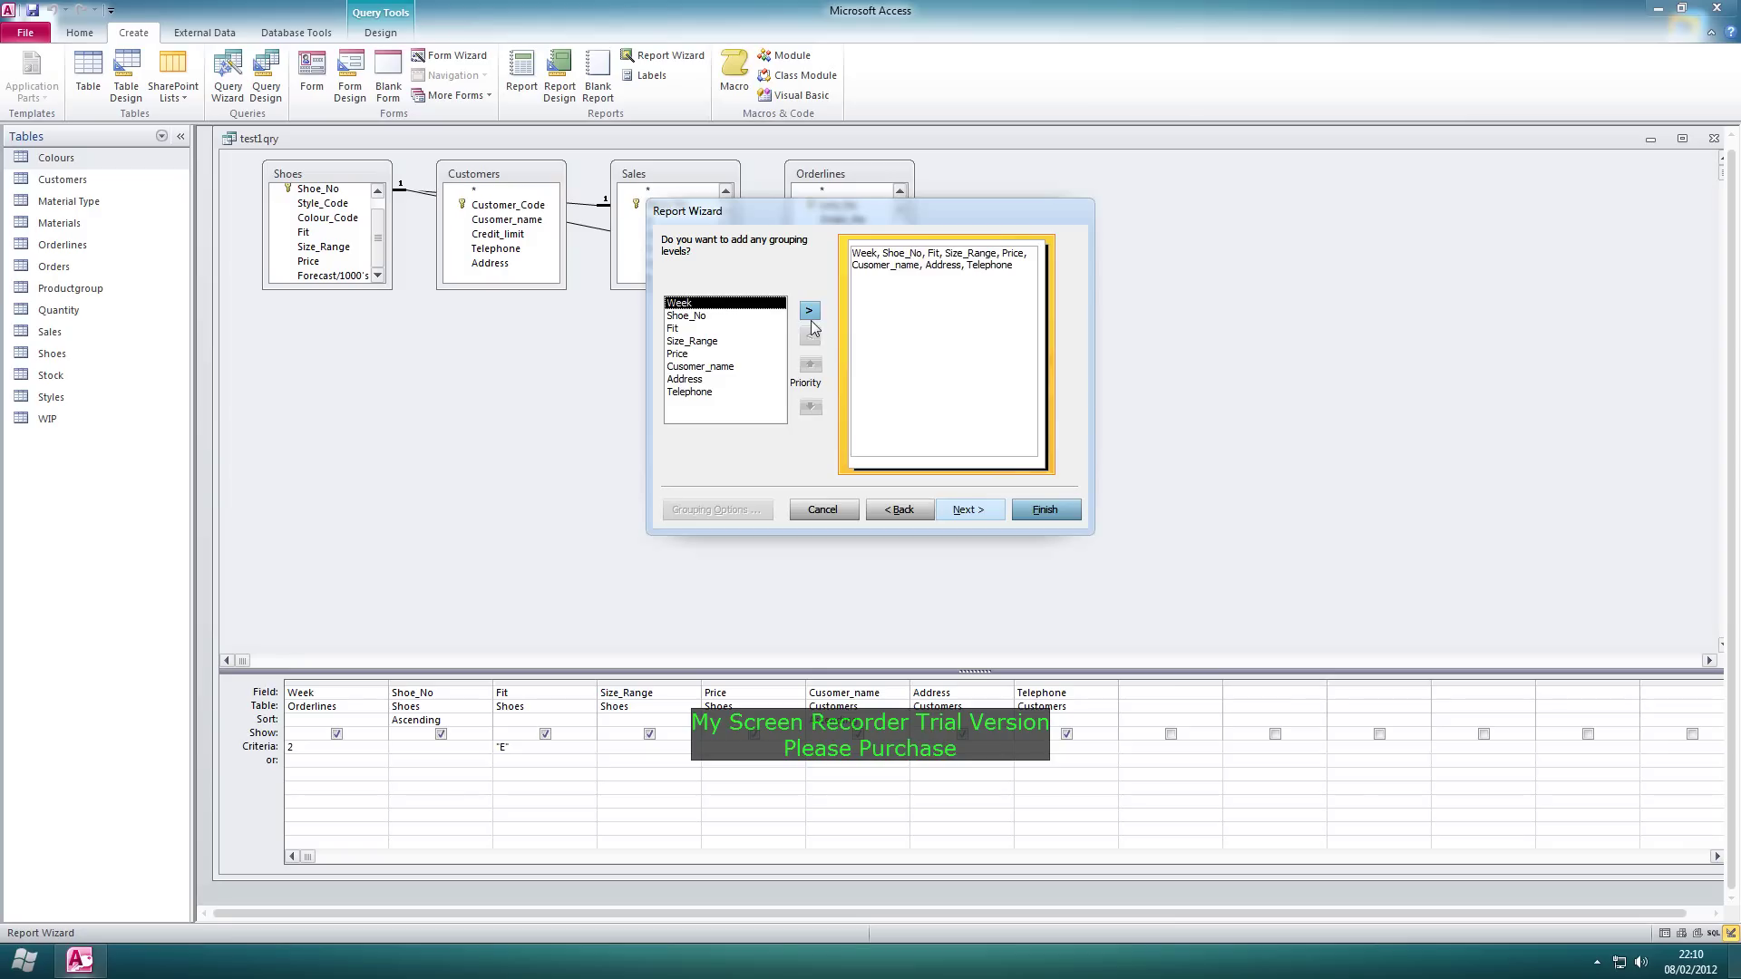
pyautogui.click(809, 311)
pyautogui.click(815, 317)
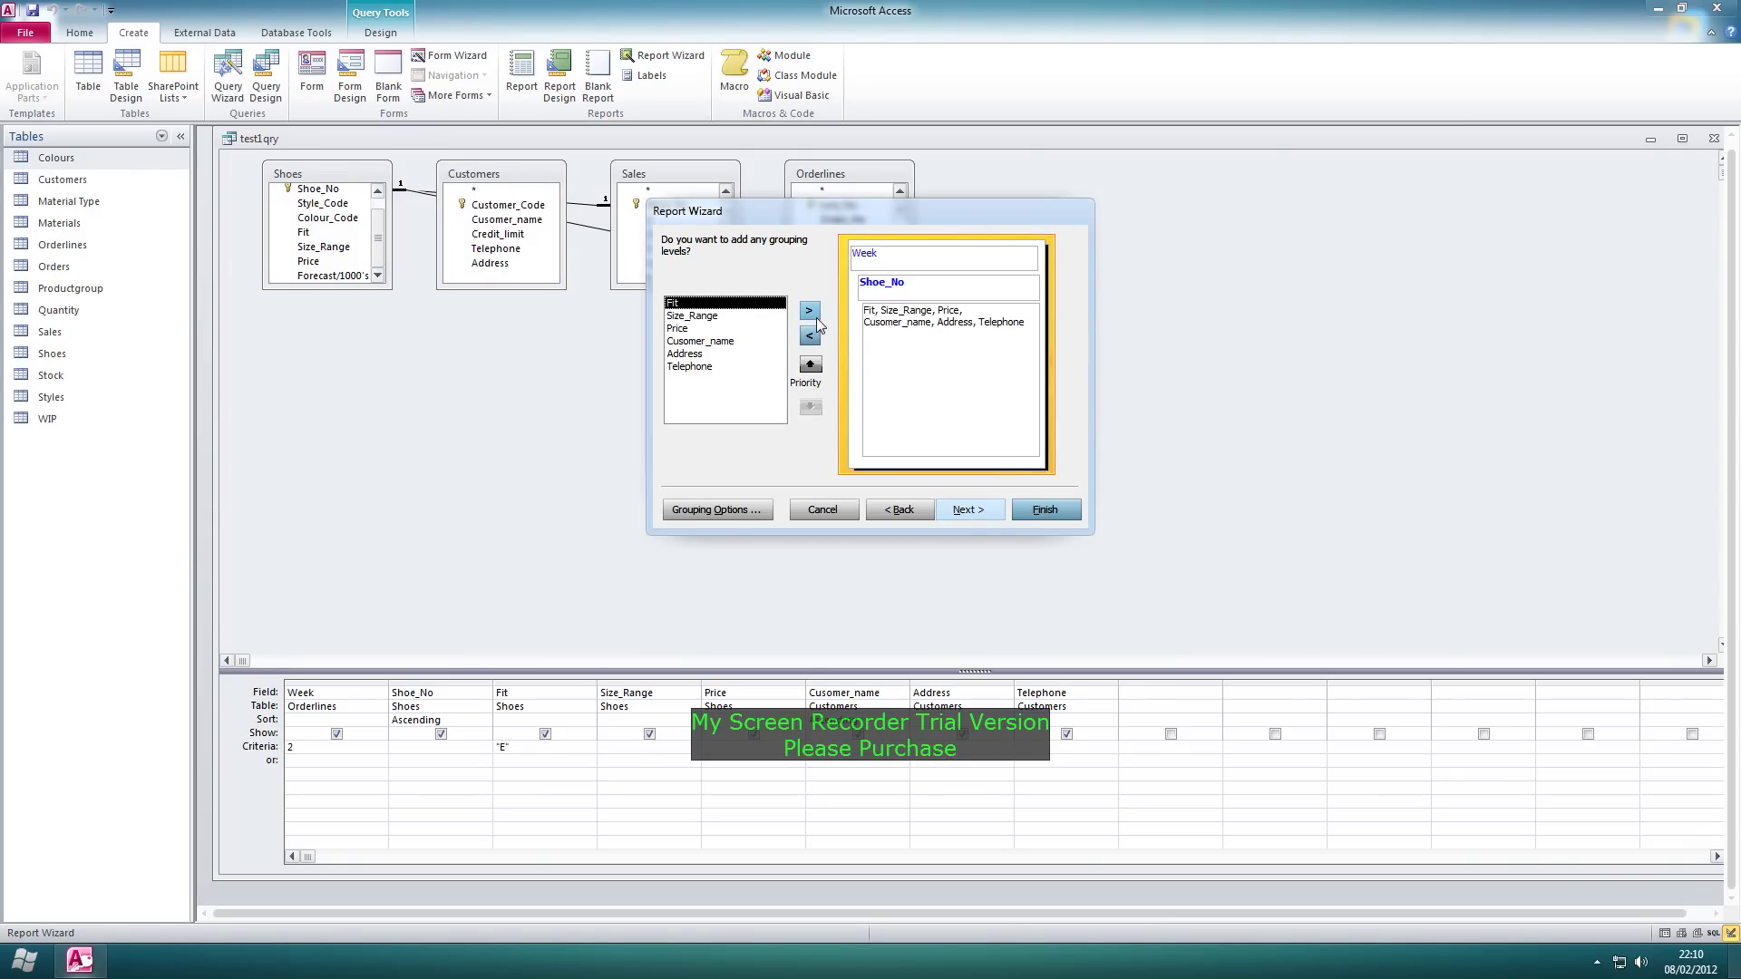
pyautogui.click(810, 337)
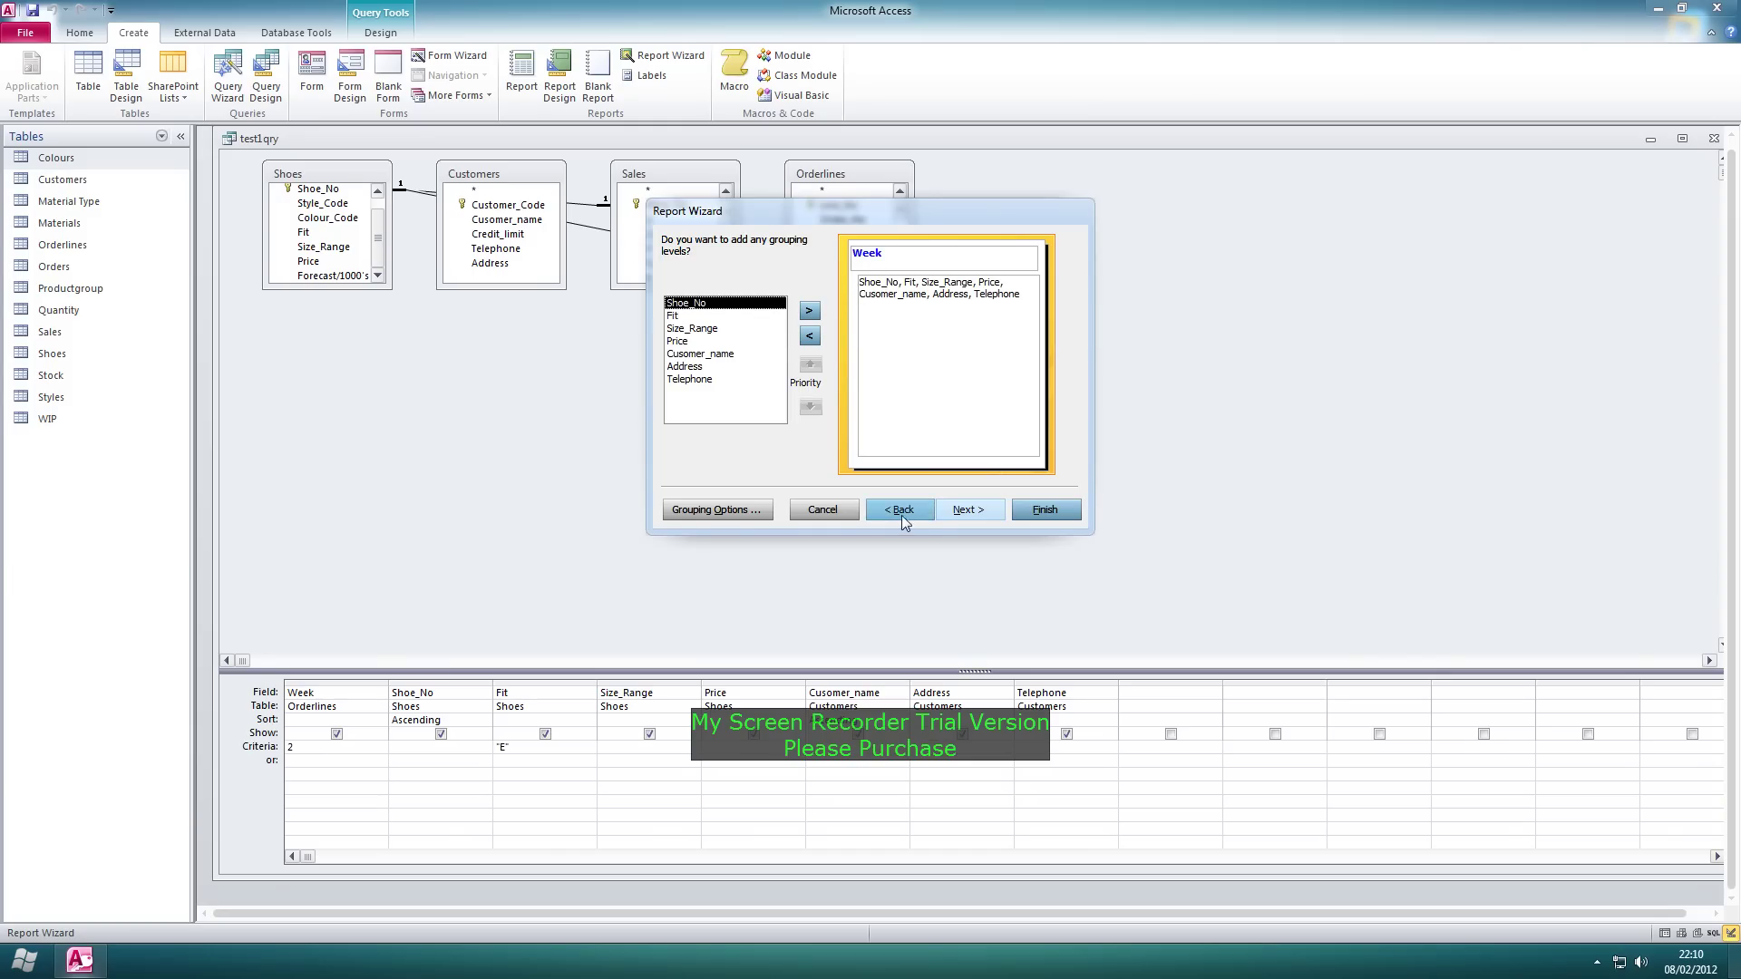
# - Keep the Normal grouping interval and continue to the sort-order step
pyautogui.click(716, 509)
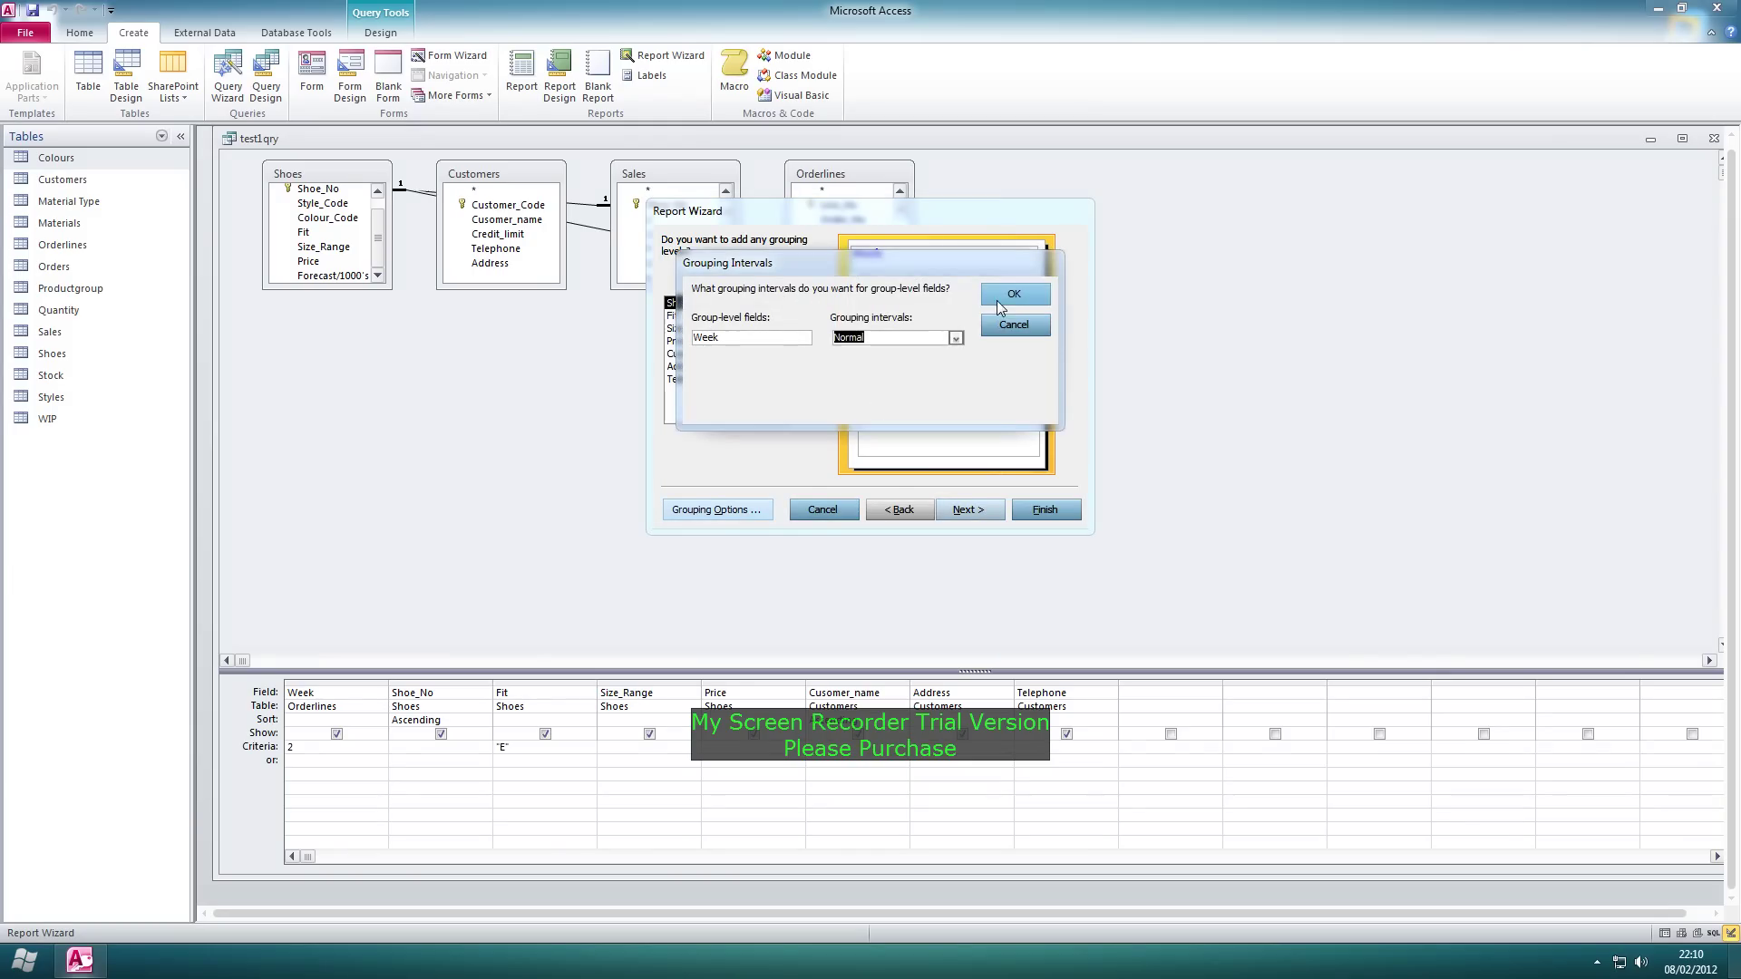
pyautogui.click(1009, 324)
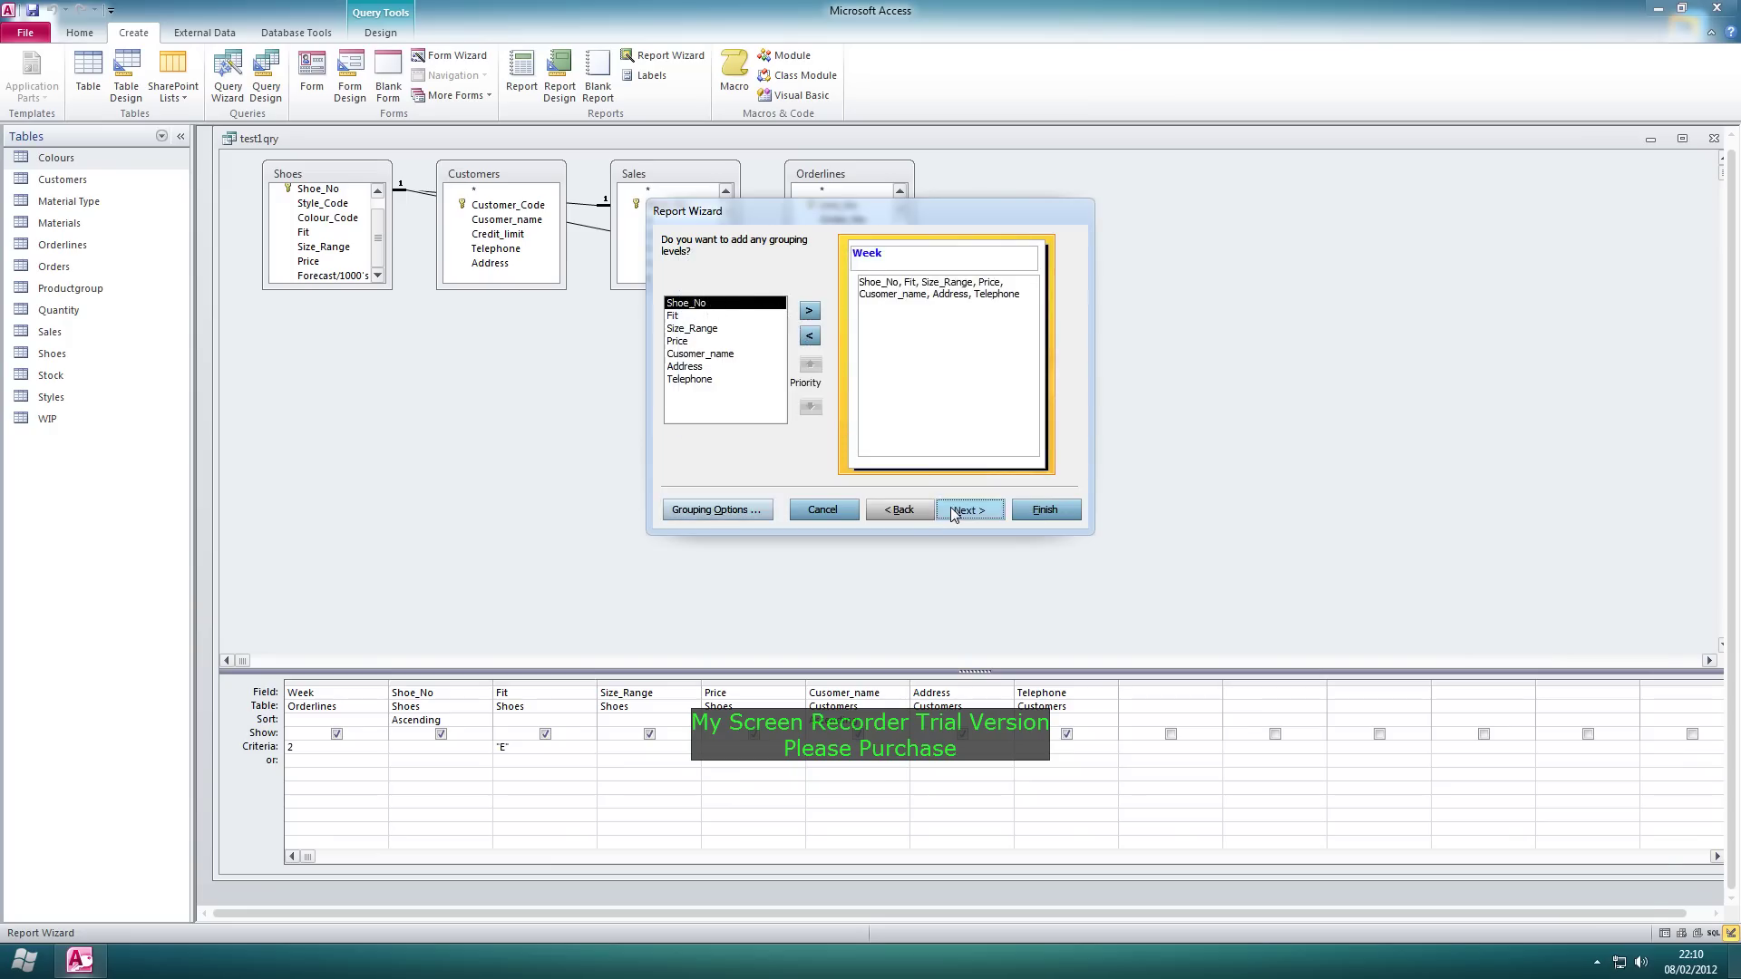
pyautogui.click(968, 509)
pyautogui.click(984, 302)
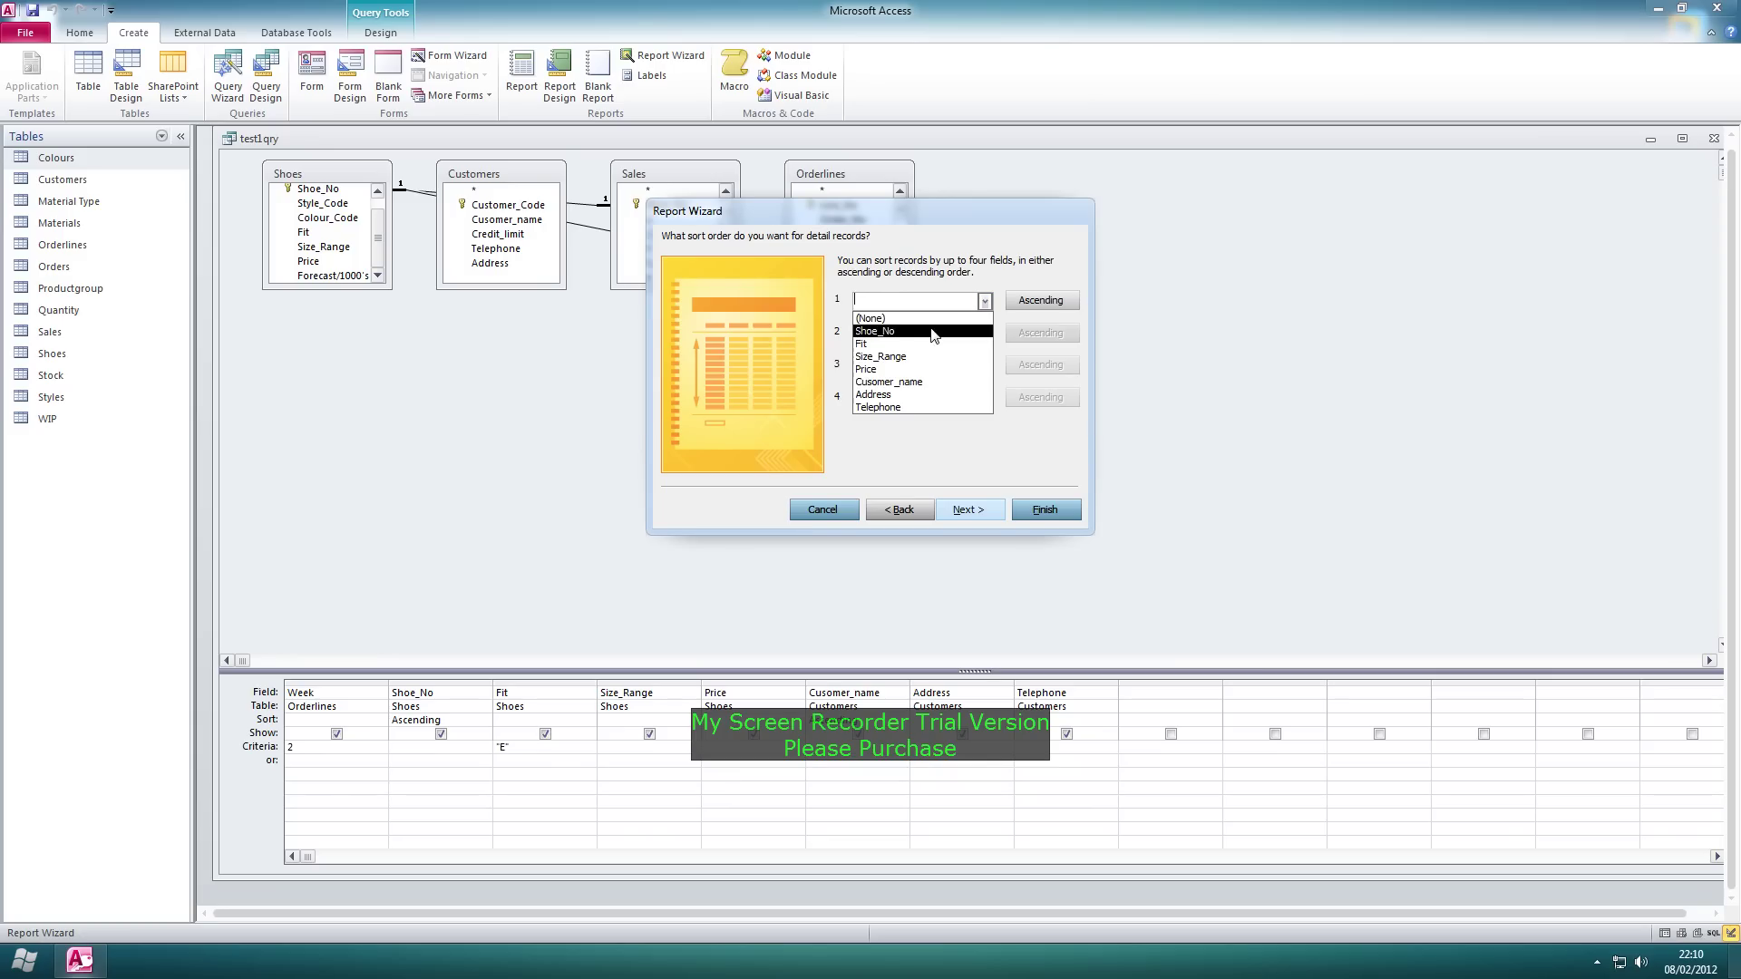
# - Sort the report's detail records by Fit in ascending order, replacing the Shoe_No choice
pyautogui.click(979, 287)
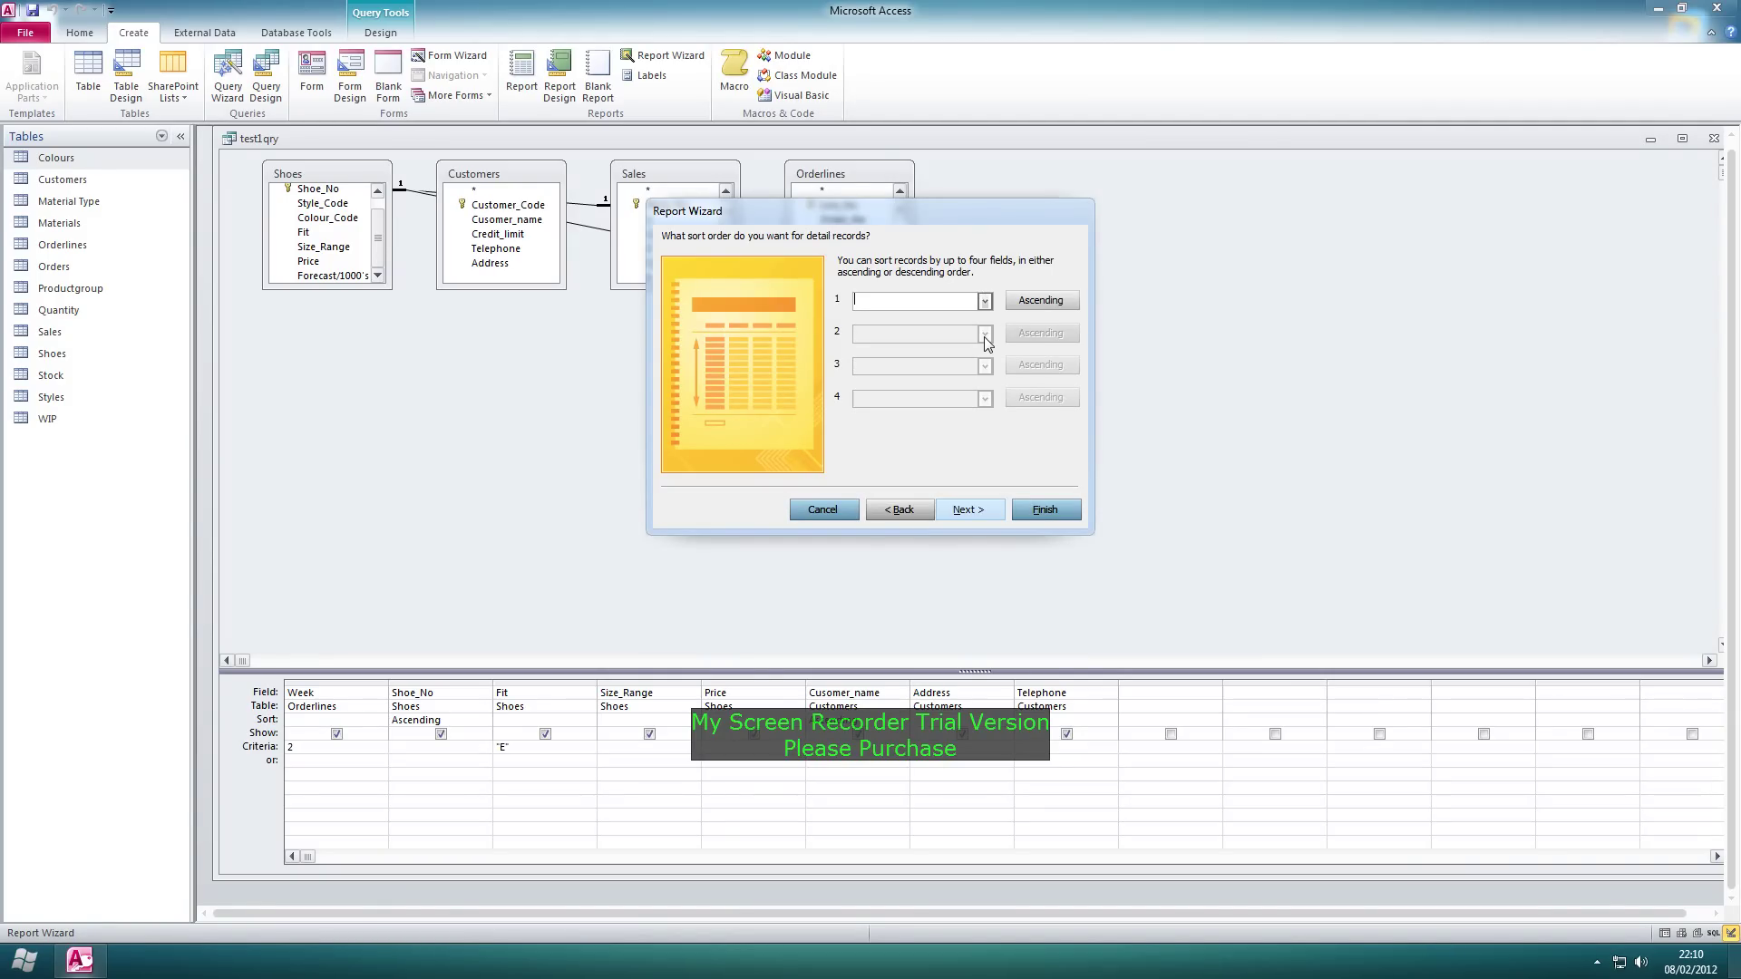
pyautogui.click(985, 302)
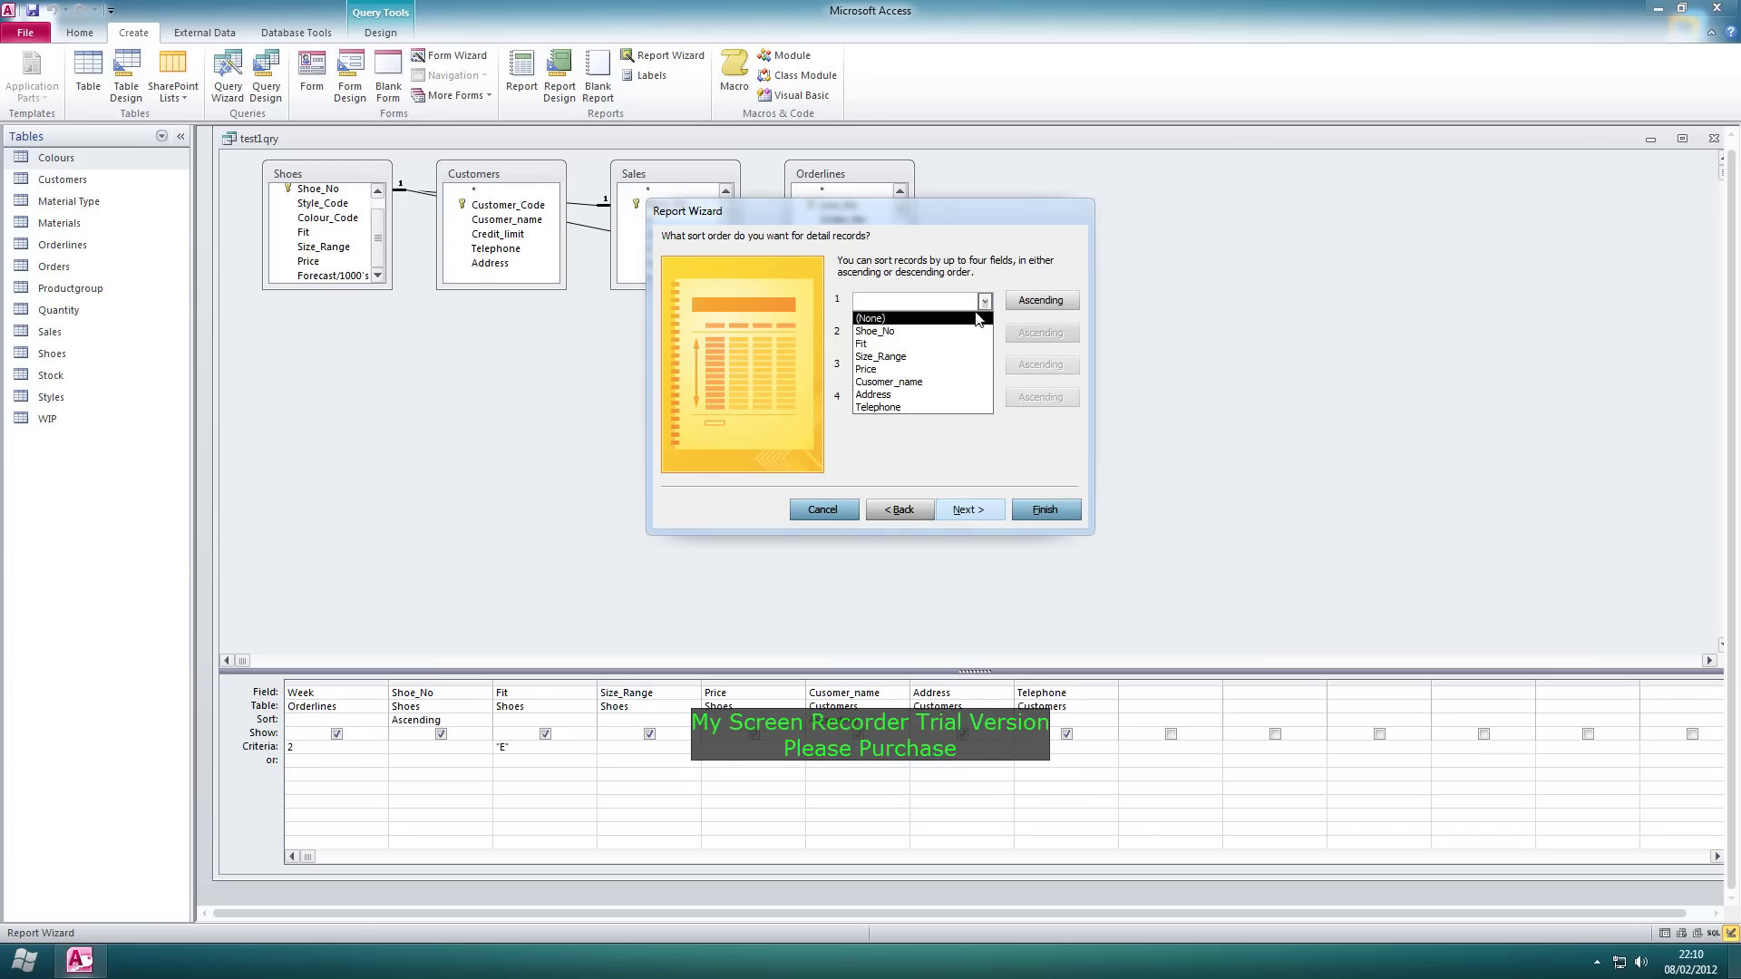
pyautogui.click(968, 331)
pyautogui.click(985, 300)
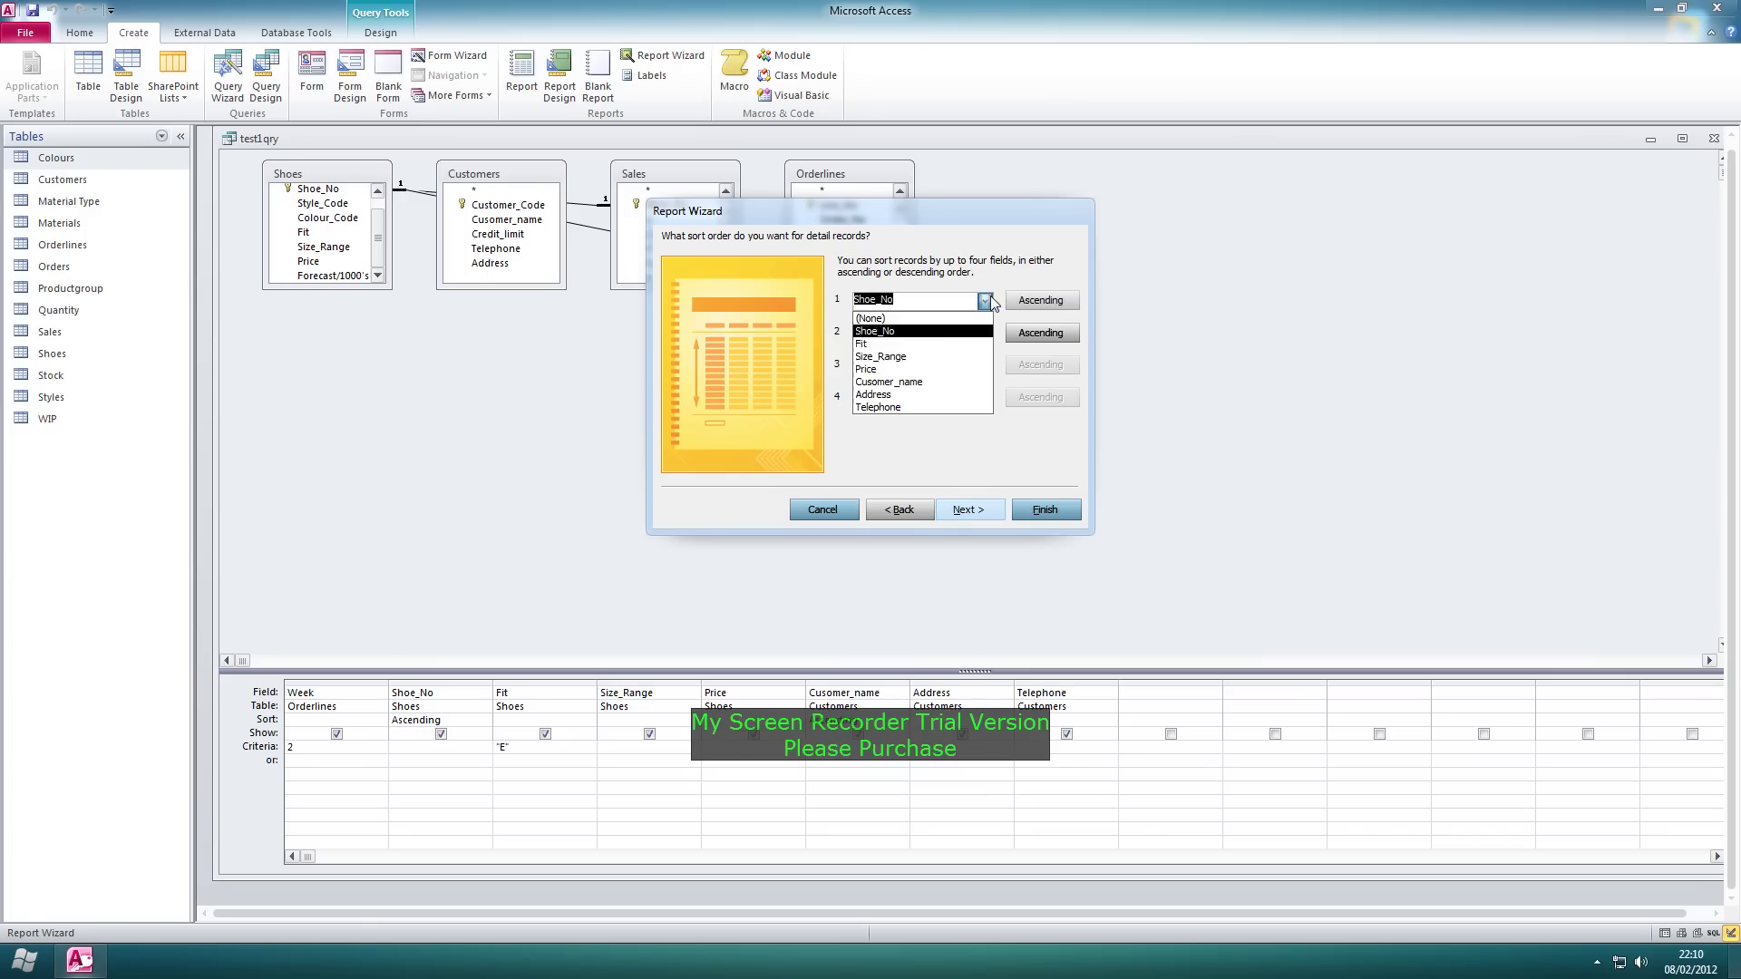
pyautogui.click(930, 346)
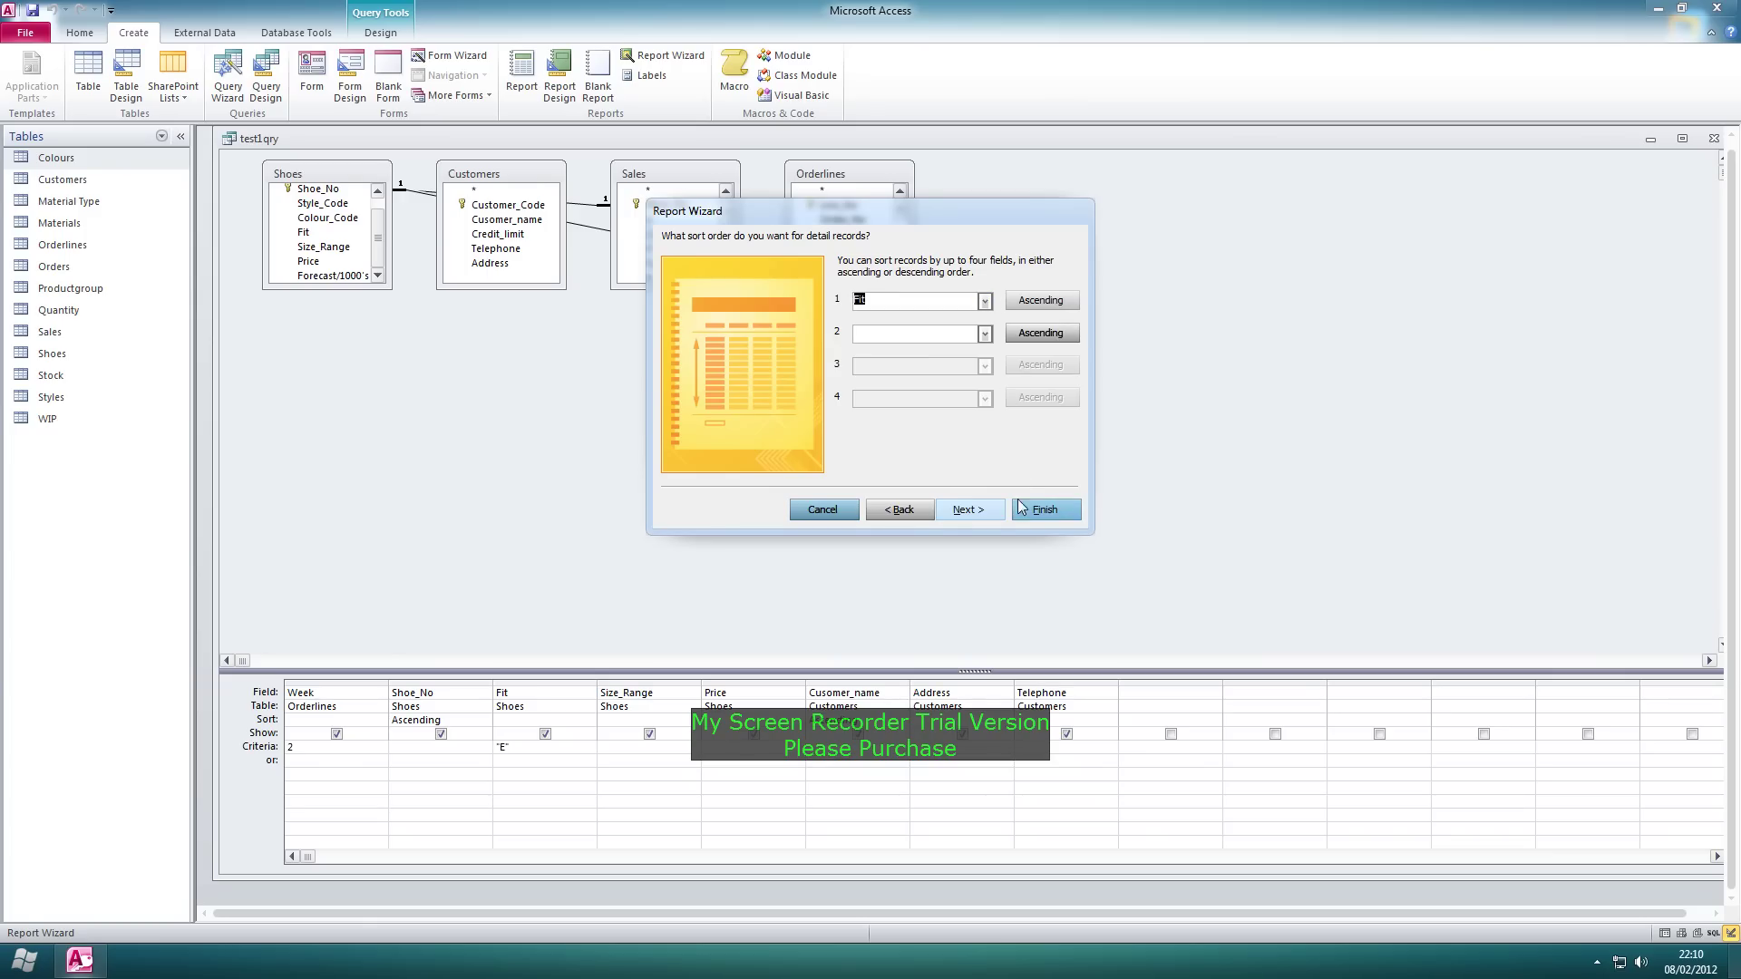
pyautogui.click(987, 513)
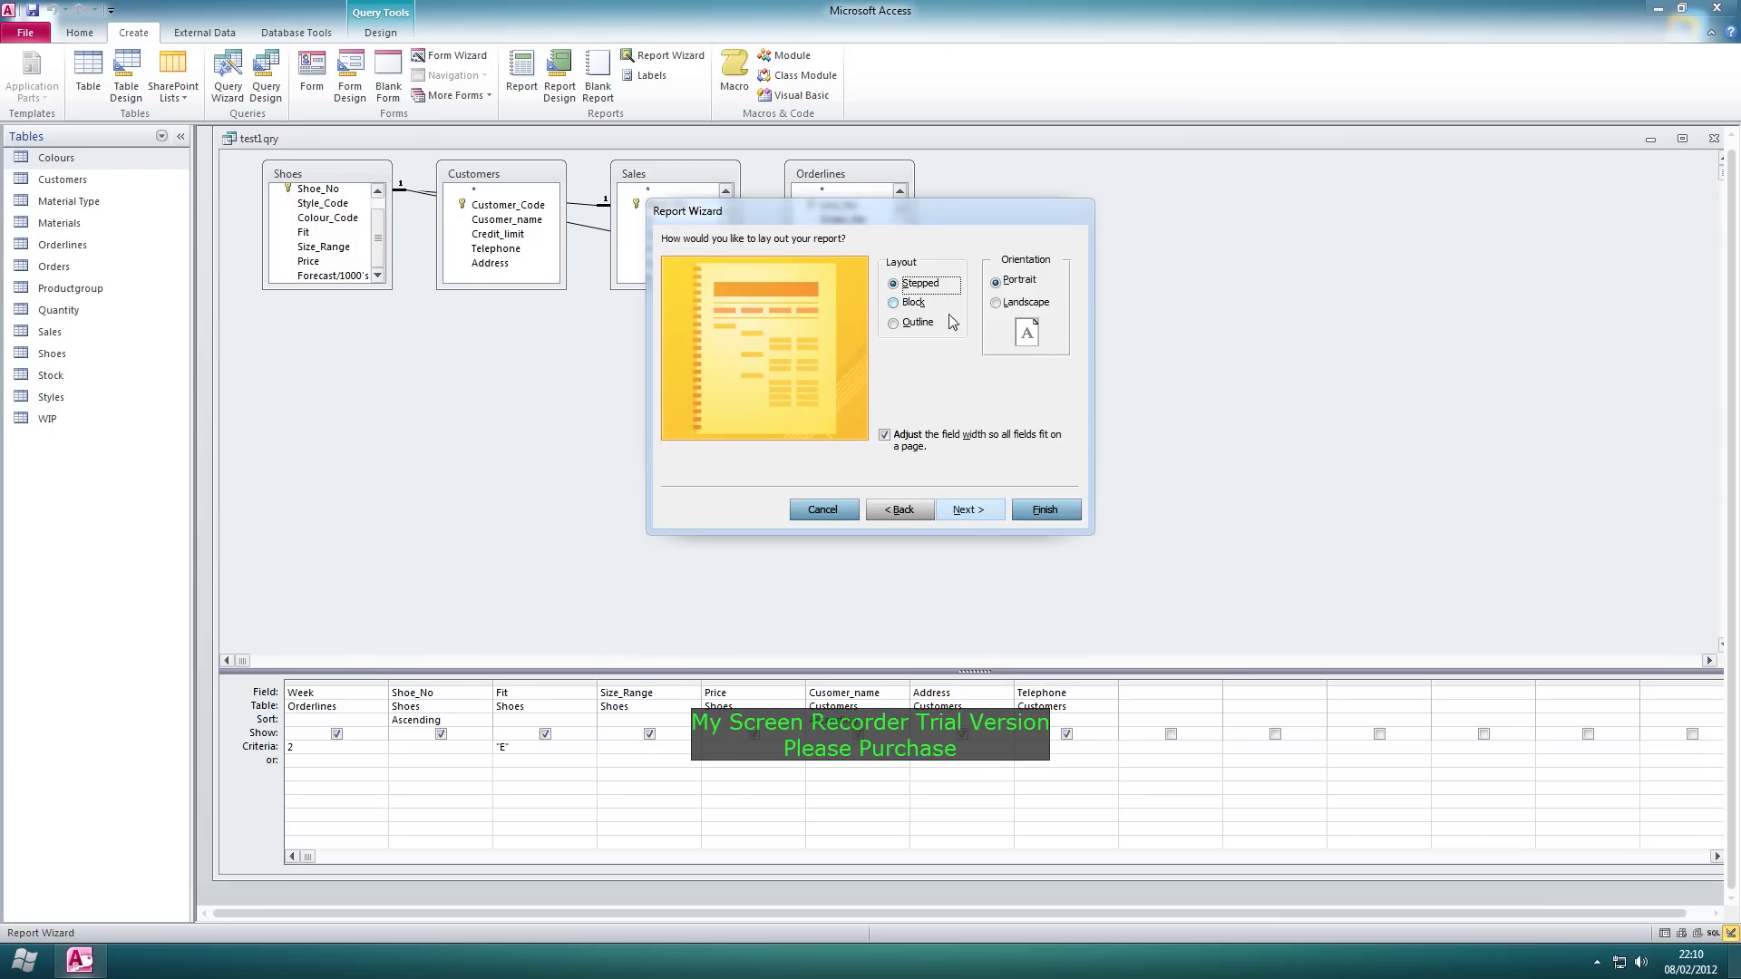
# - Settle on the Stepped layout after previewing Block and Outline
pyautogui.click(912, 303)
pyautogui.click(916, 323)
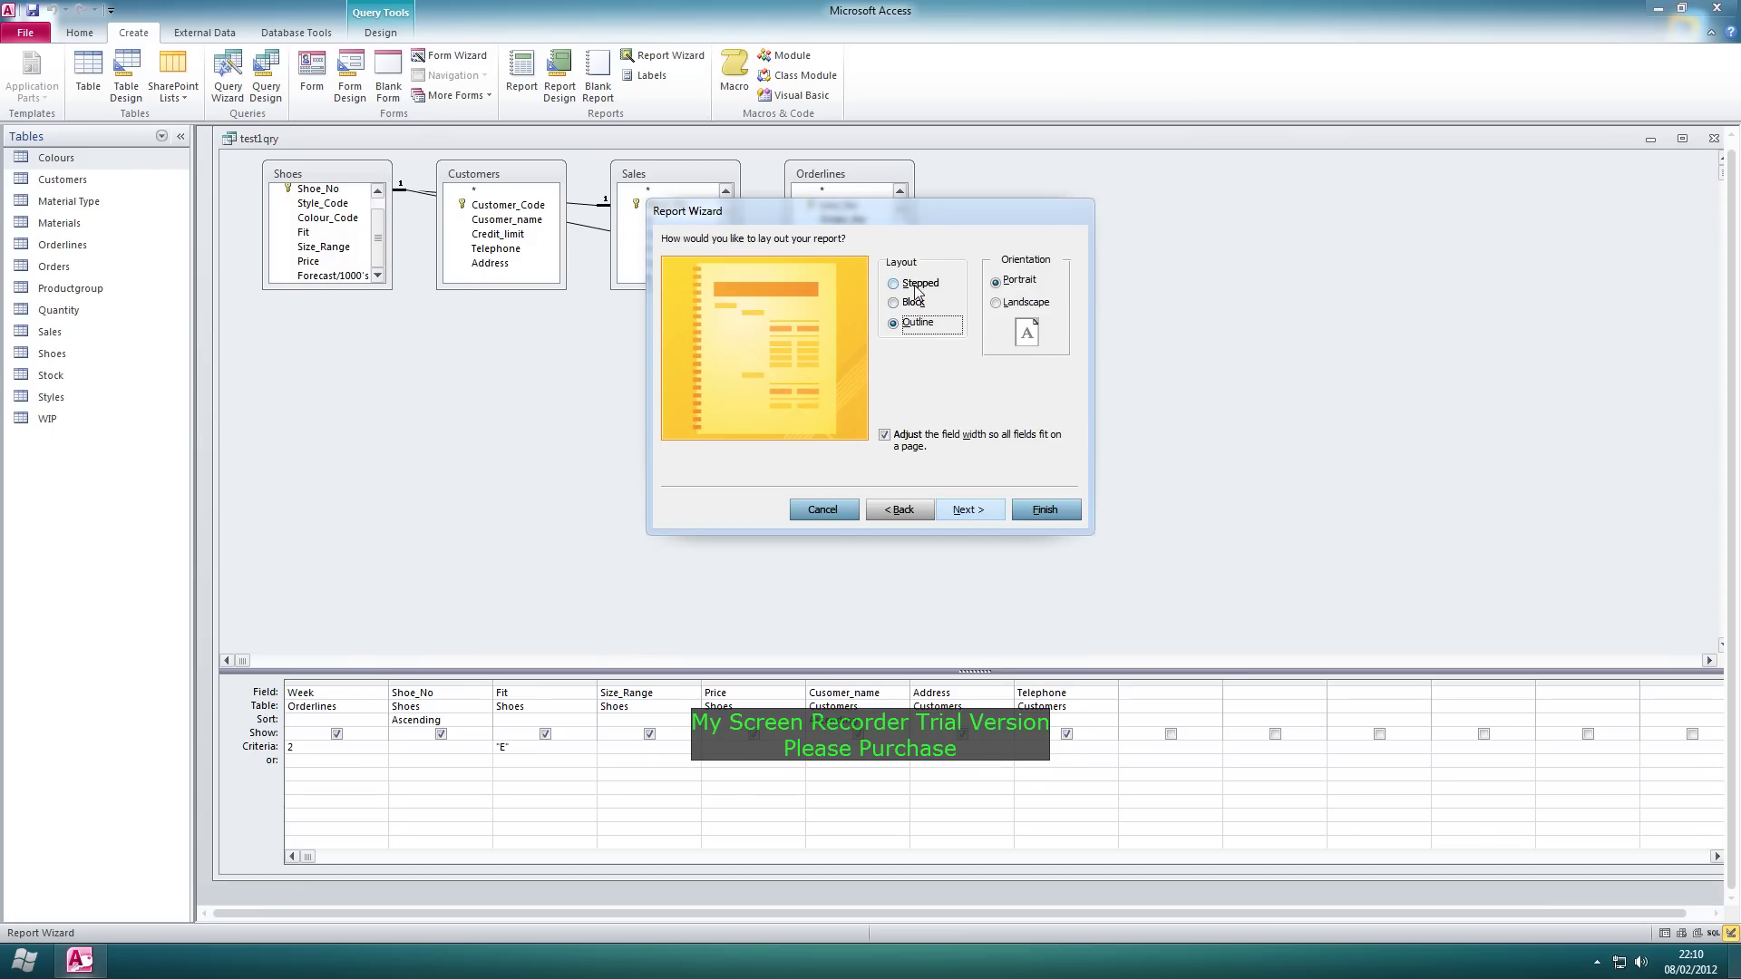
pyautogui.click(916, 286)
pyautogui.click(913, 304)
pyautogui.click(918, 289)
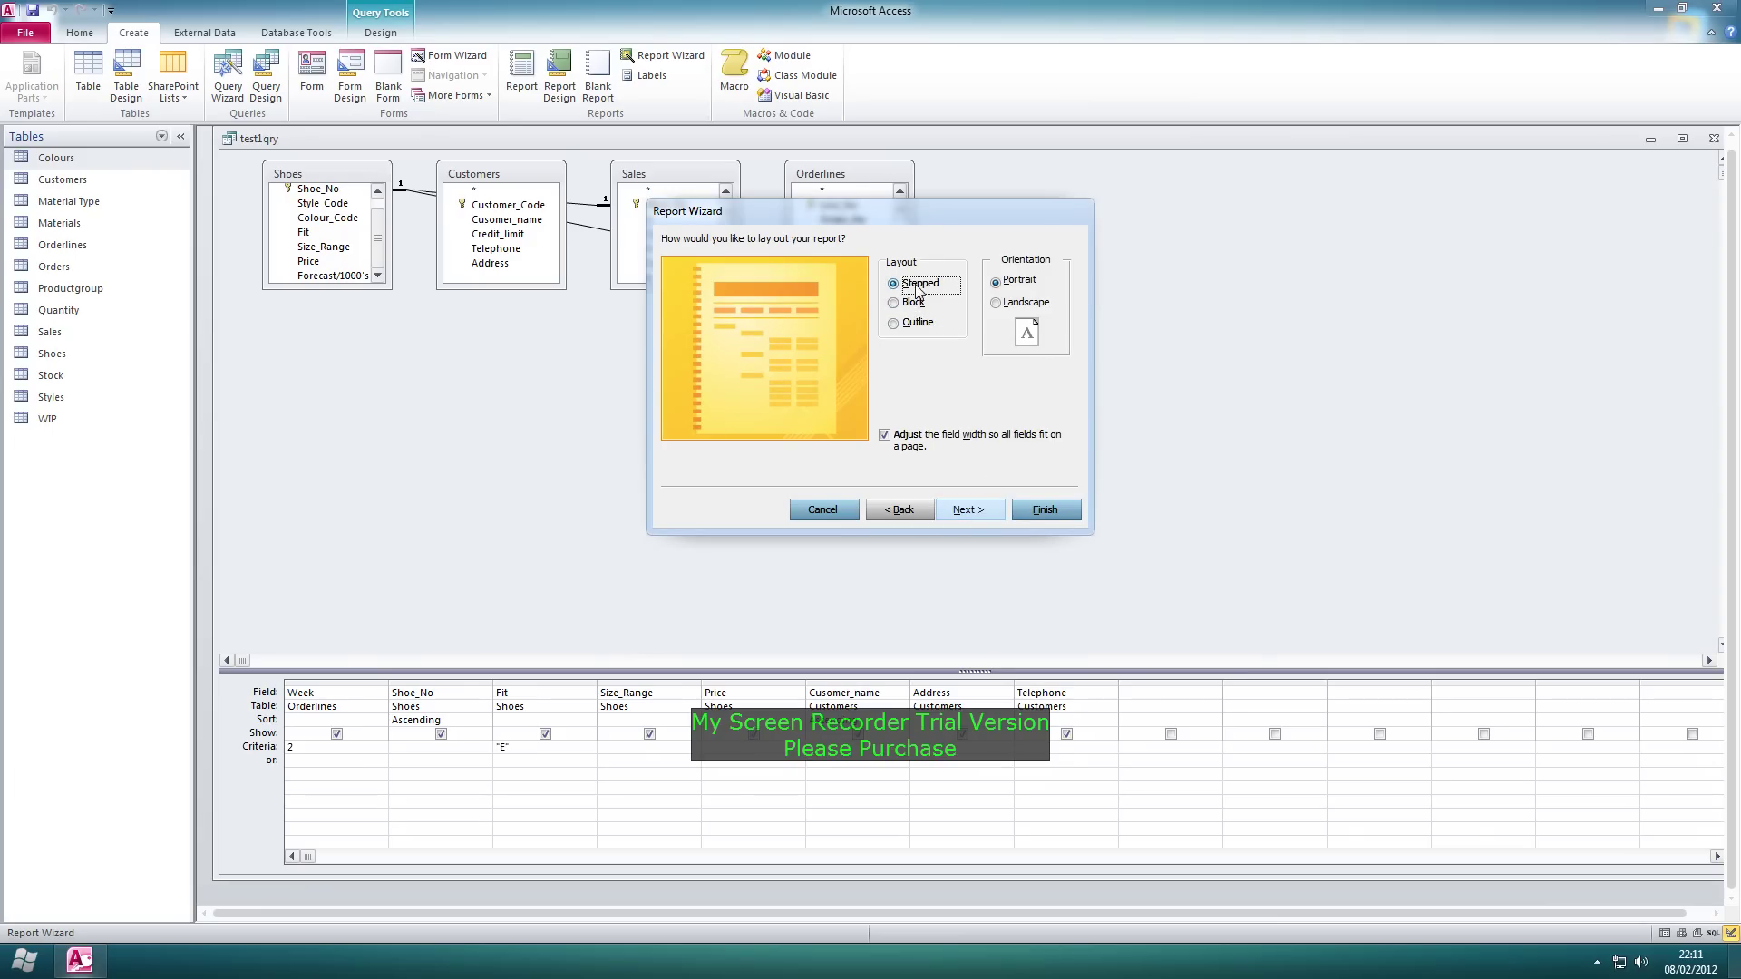
pyautogui.click(914, 304)
pyautogui.click(917, 286)
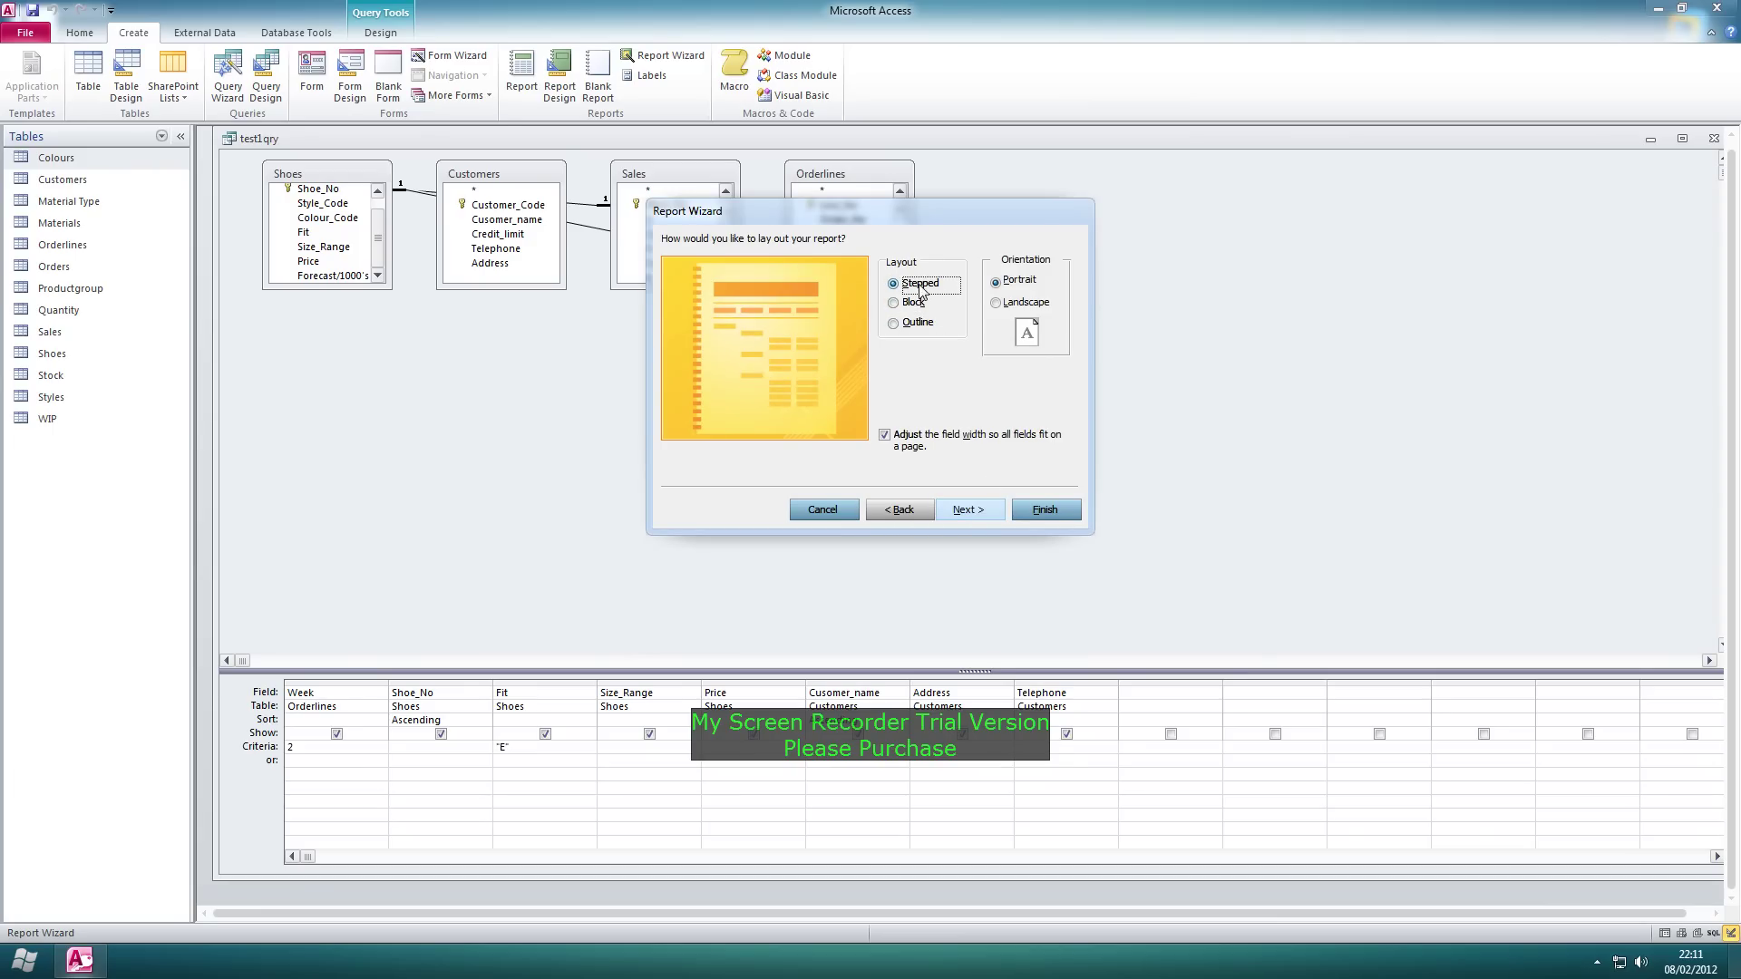
# - Set Landscape orientation and fit all field widths on one page
pyautogui.click(1009, 306)
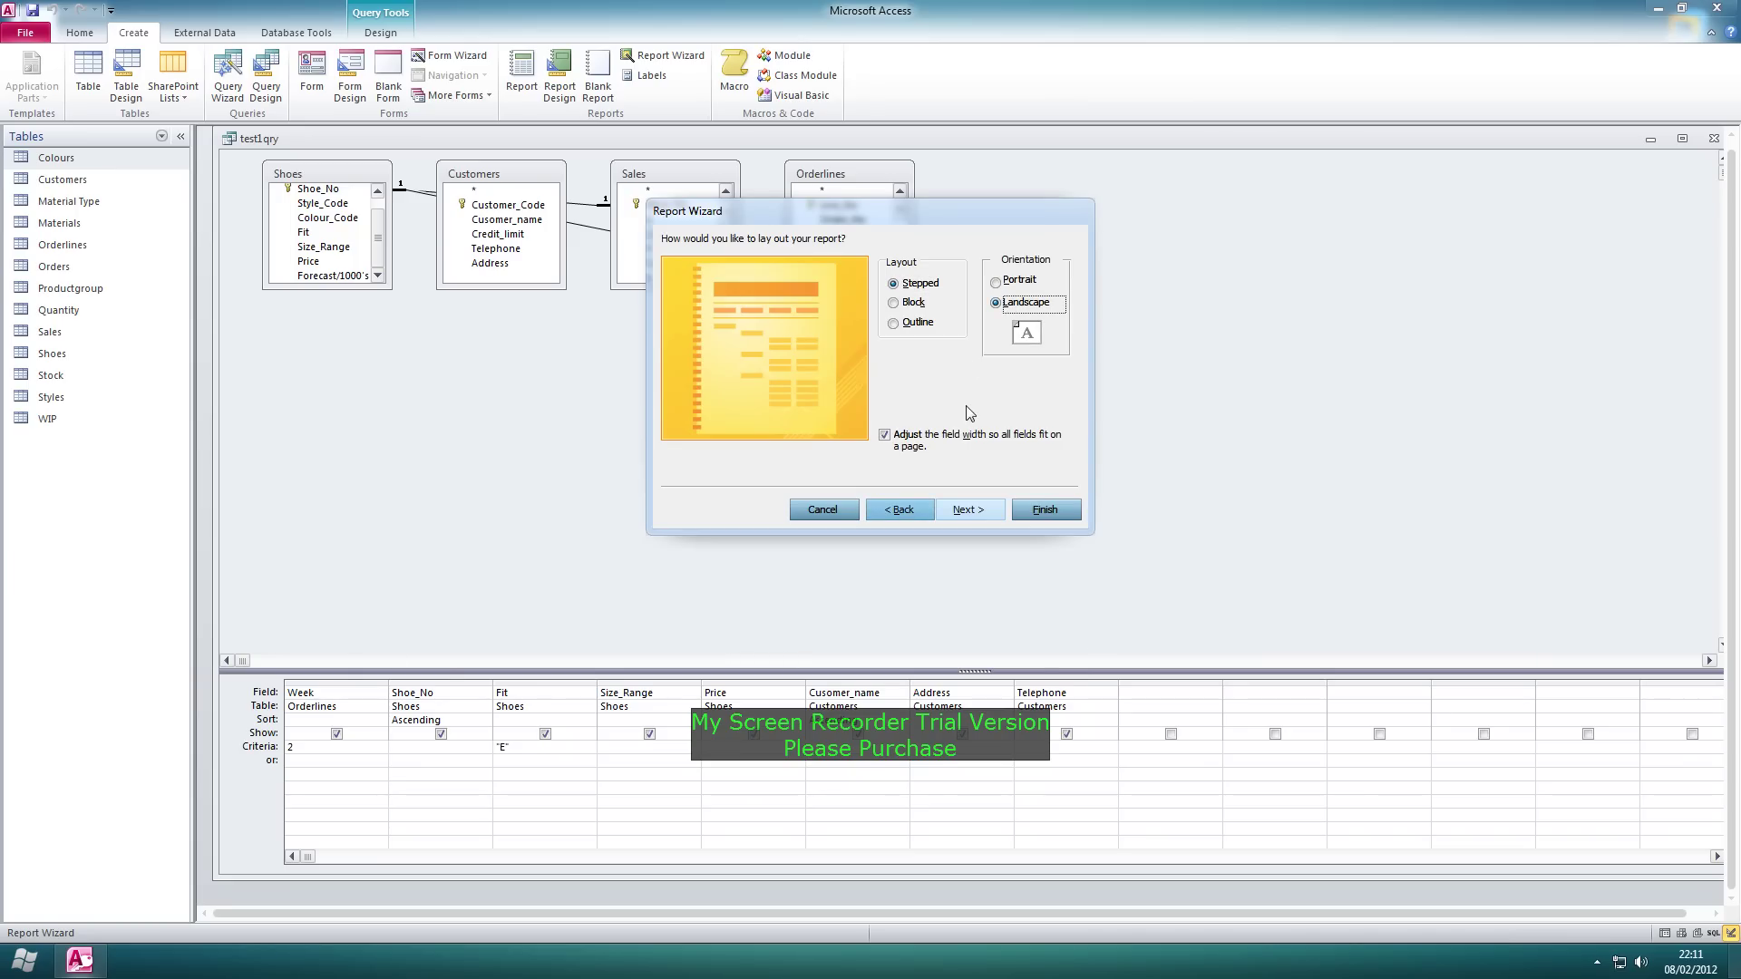
pyautogui.click(917, 442)
pyautogui.click(997, 507)
pyautogui.click(918, 512)
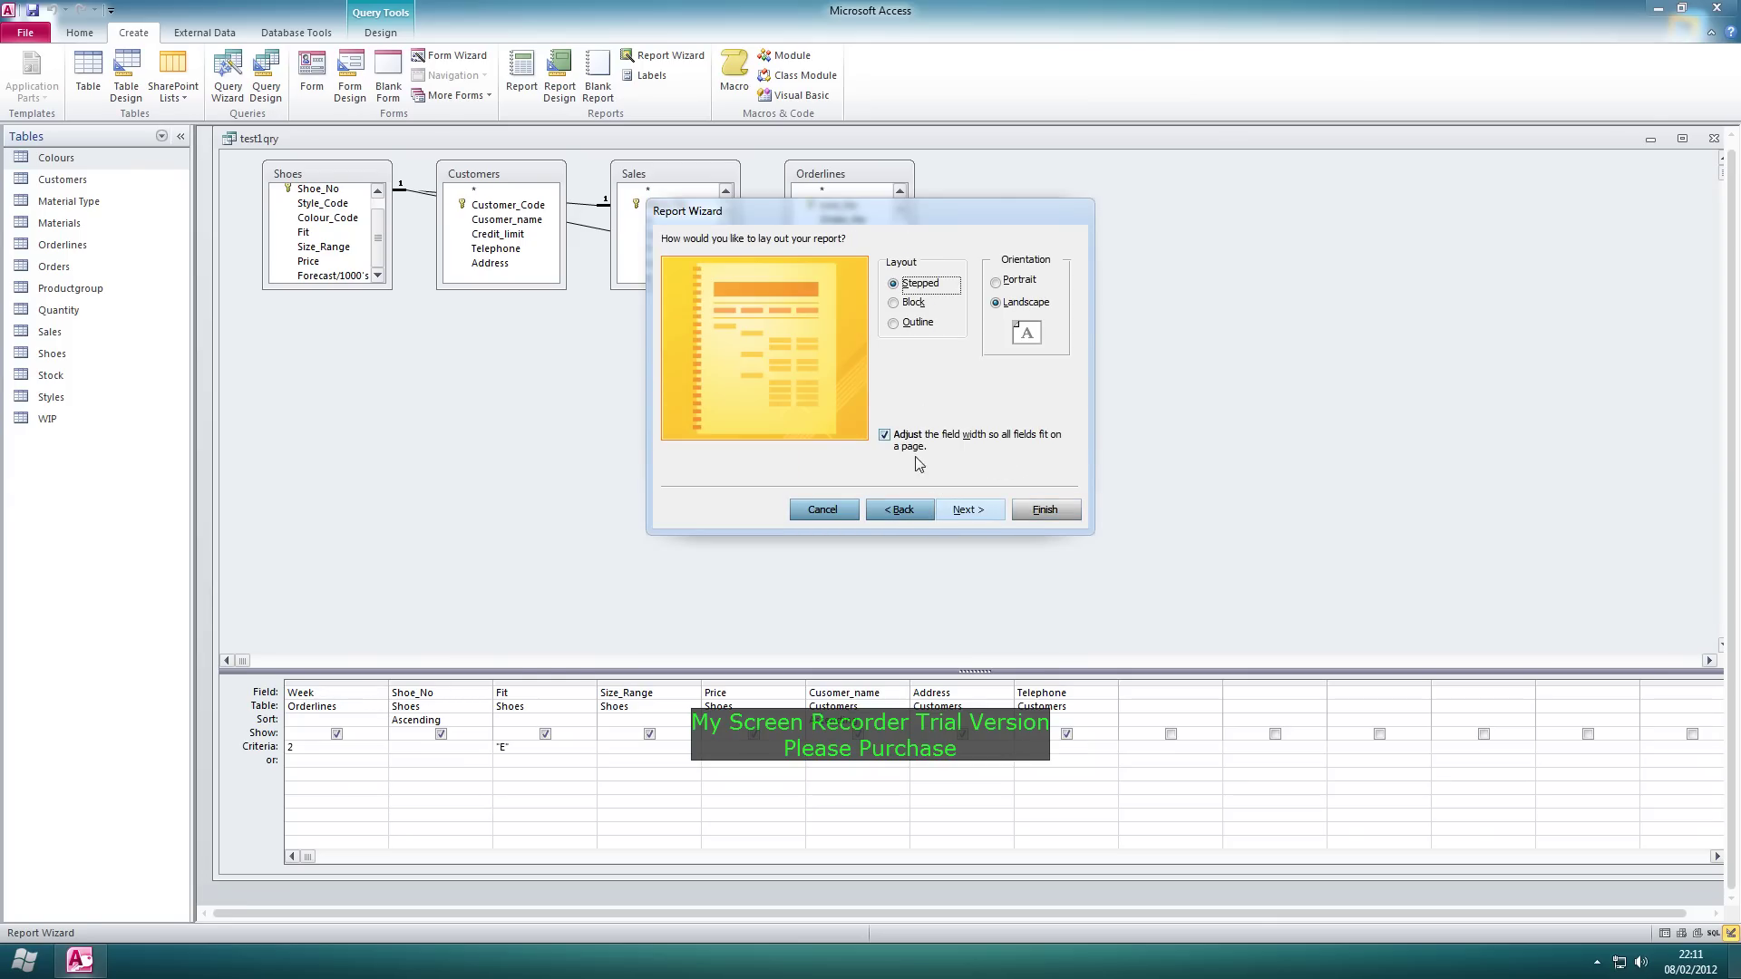
# - Title the report 'test2rpt' and finish it with Preview the report selected
pyautogui.click(983, 508)
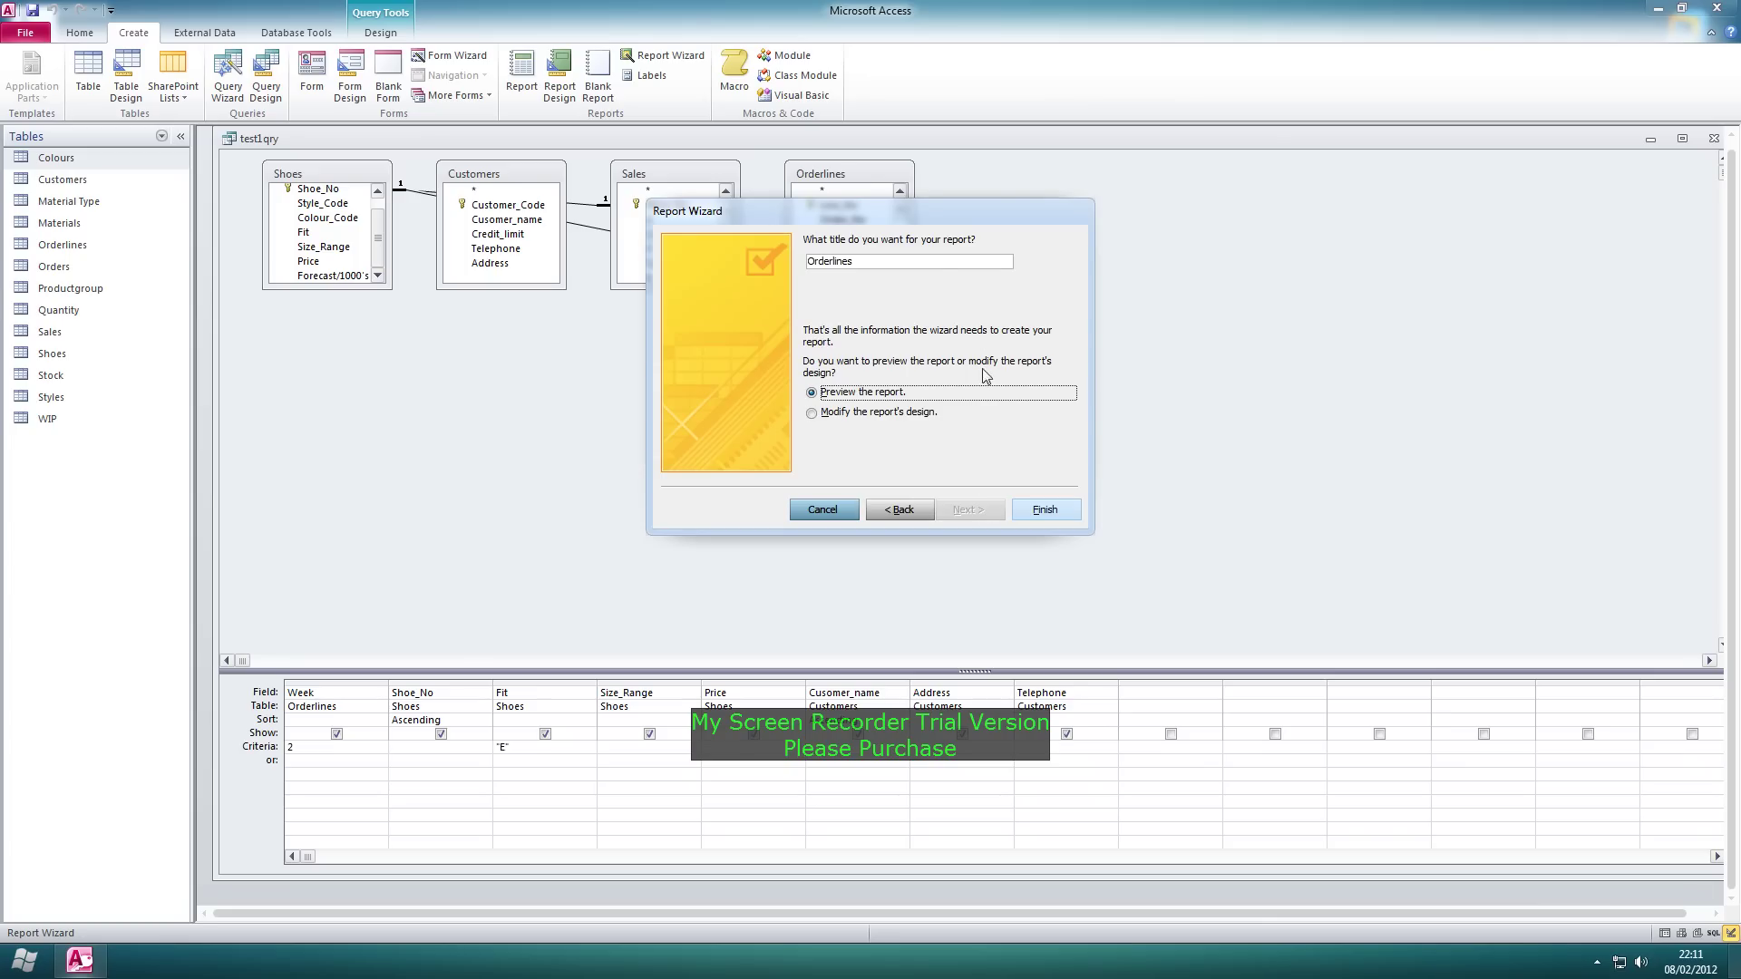
pyautogui.doubleClick(906, 262)
pyautogui.write('test2rpt')
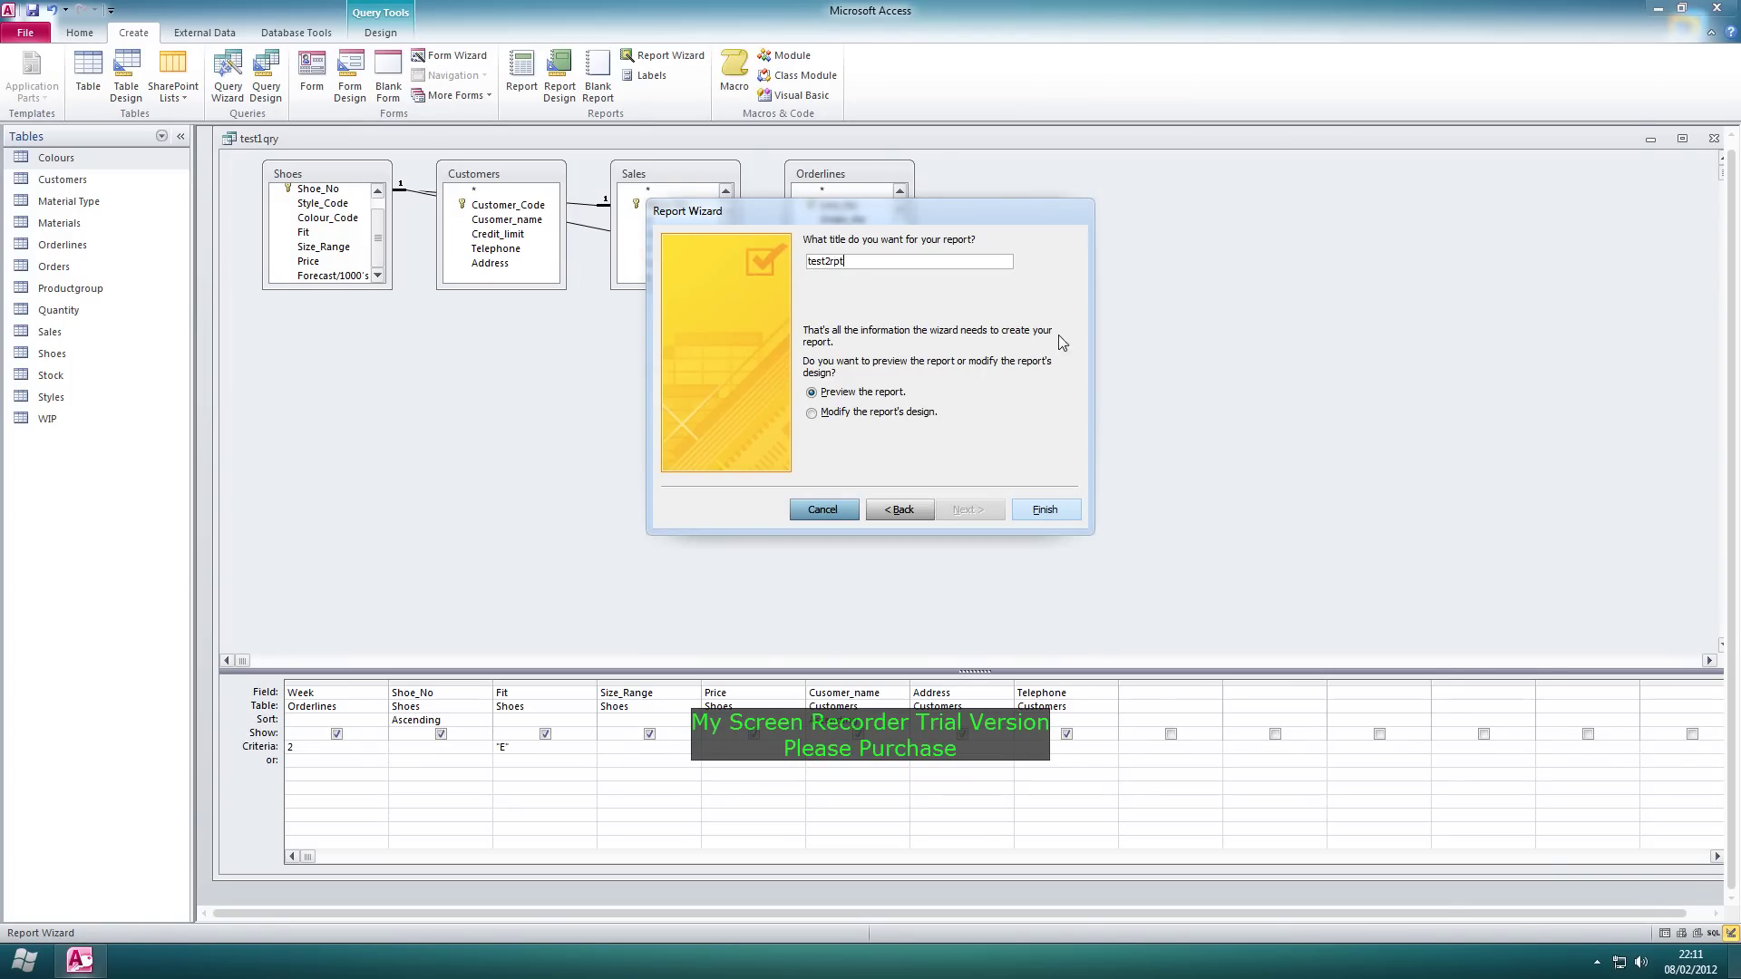
pyautogui.click(1044, 509)
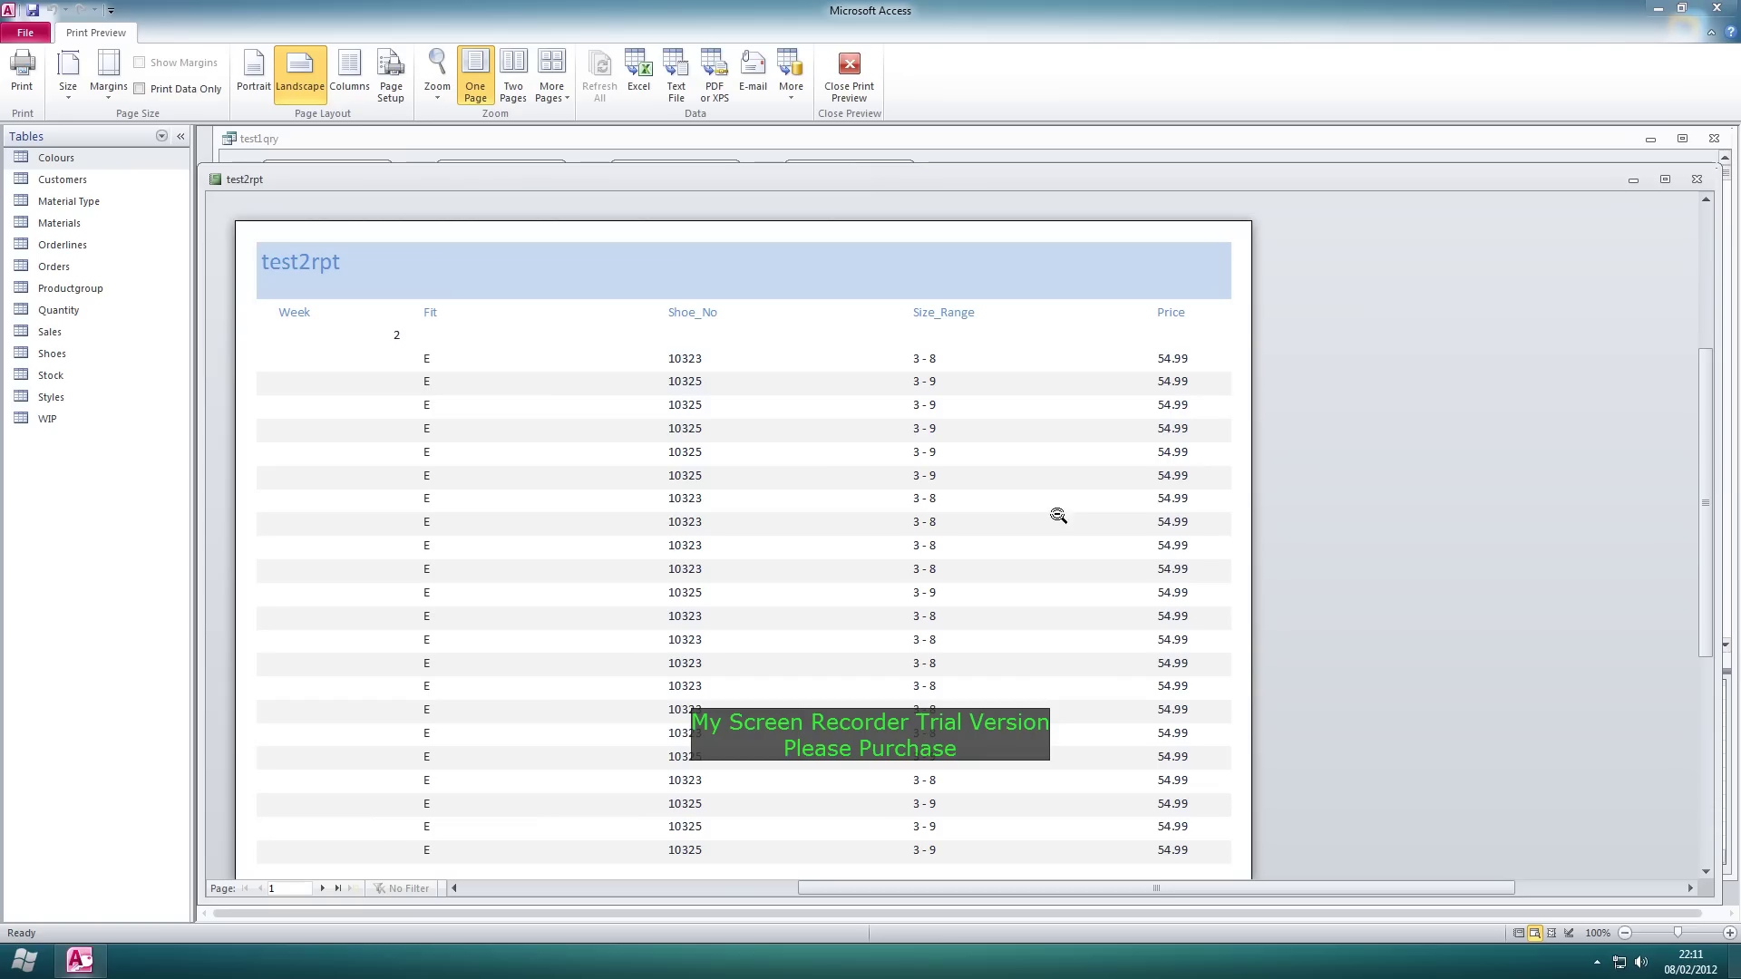
# - Zoom out so the full landscape page of test2rpt fits in Print Preview
pyautogui.click(486, 266)
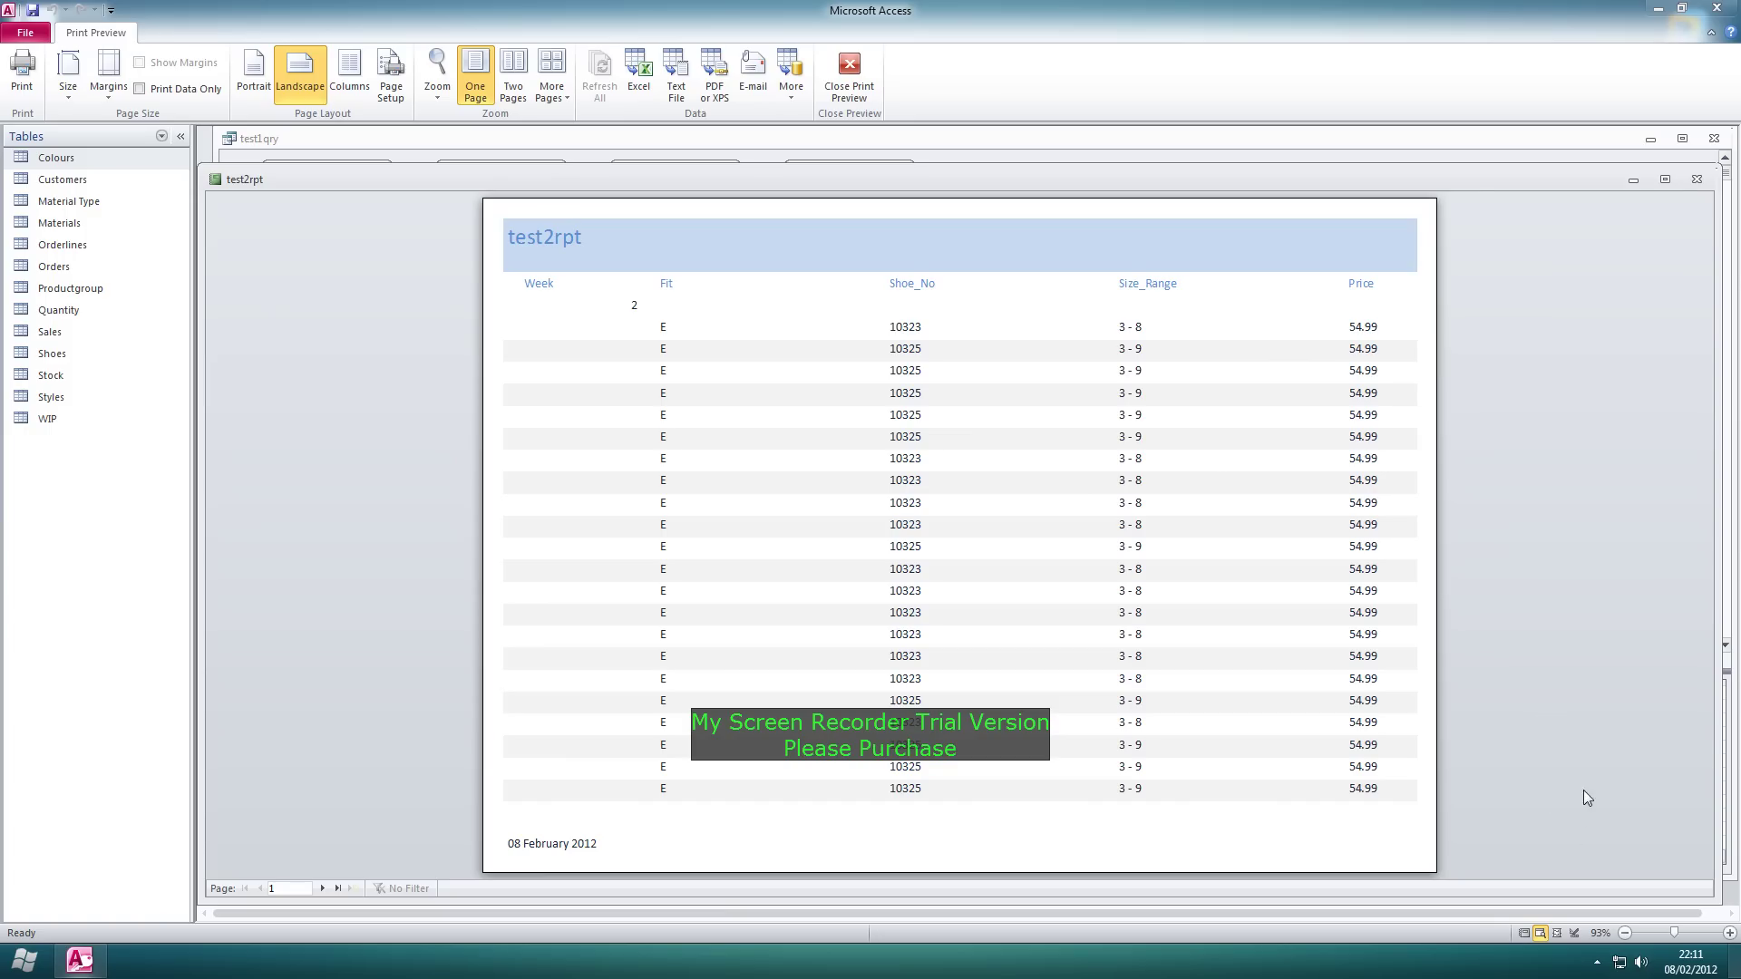
pyautogui.click(1597, 962)
pyautogui.rightClick(1582, 869)
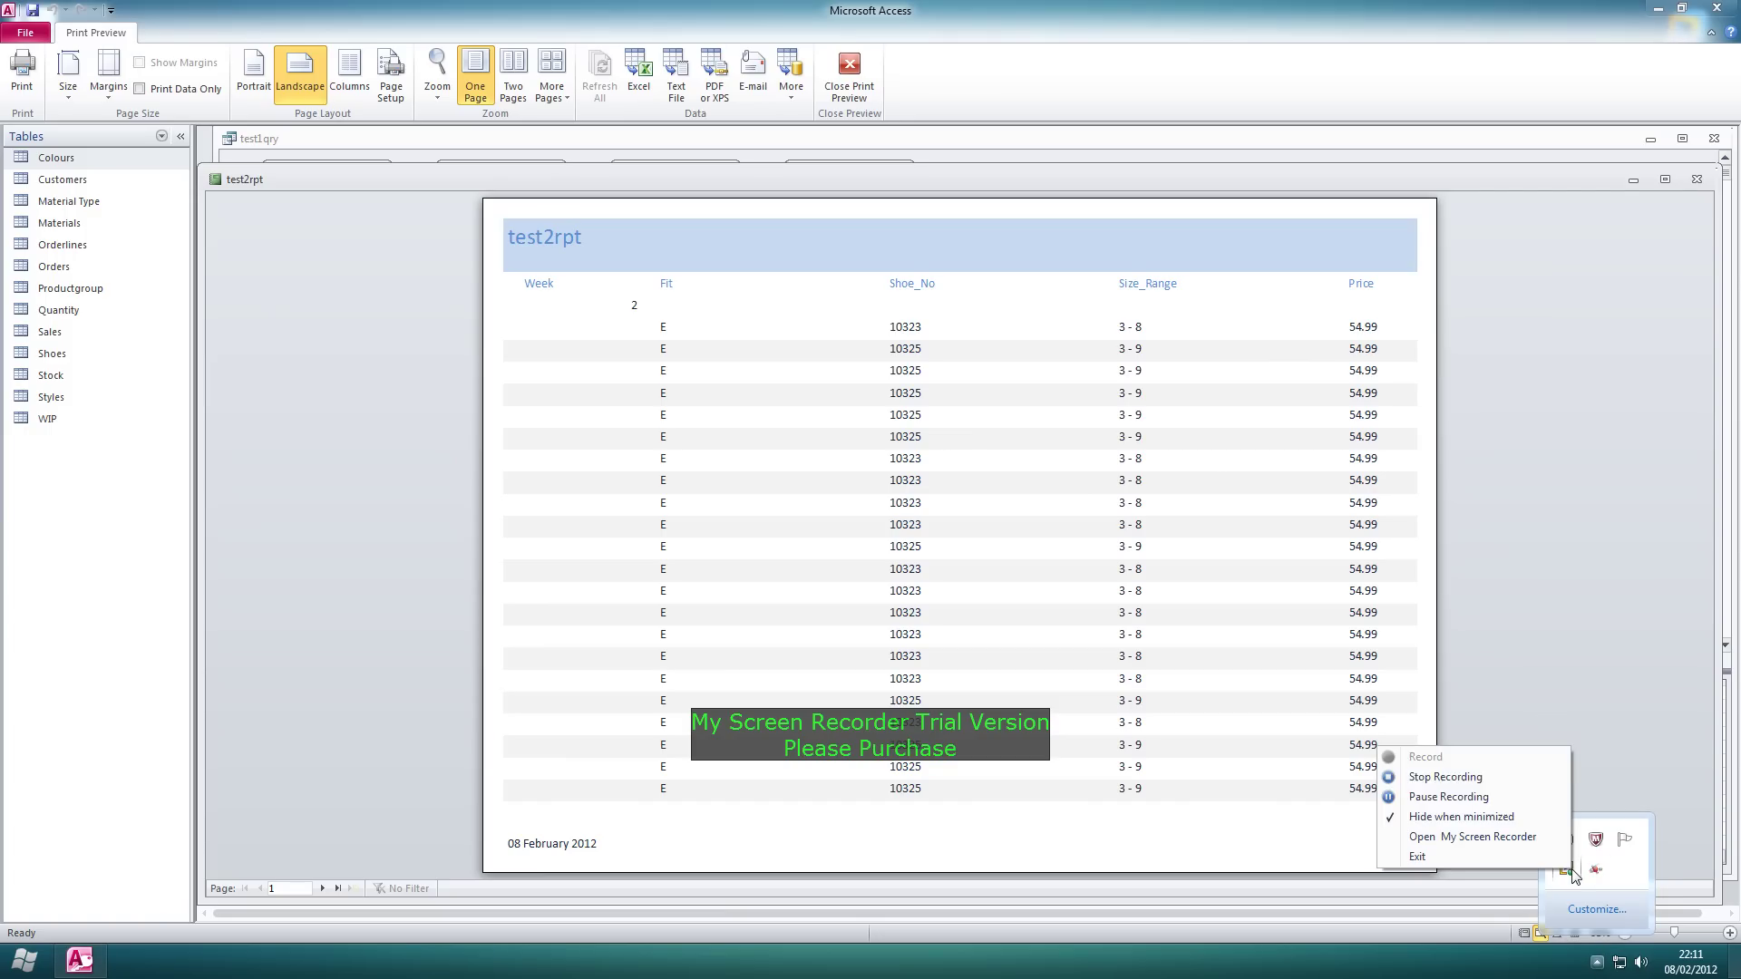